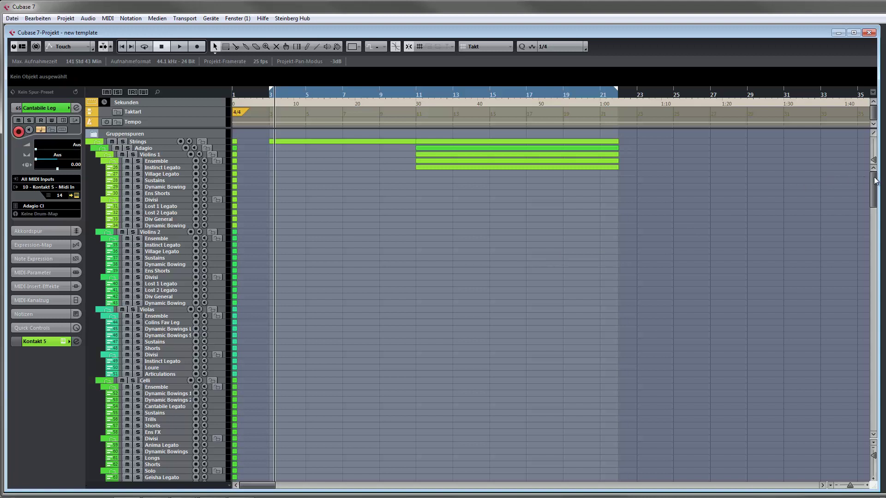
Step: Look through the template's track list from the strings down to the woodwinds and return to its beginning
{"action": "left_click_drag", "start_coordinate": [872, 180], "coordinate": [871, 219]}
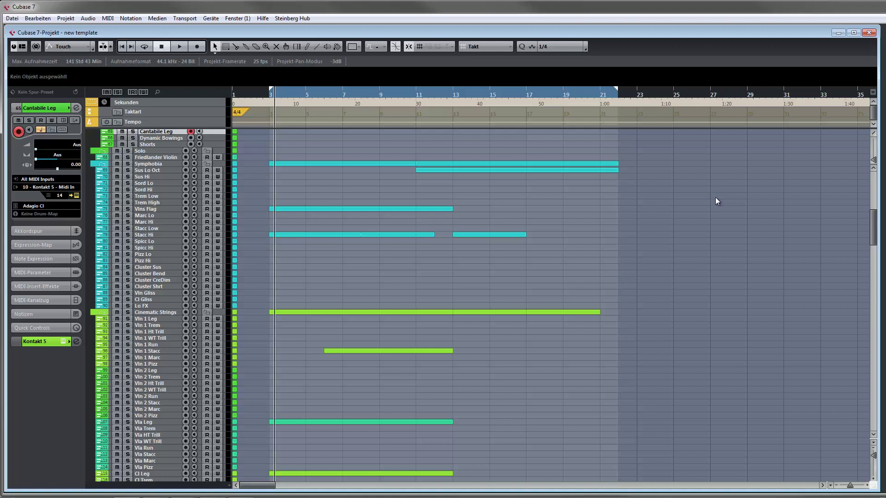
{"action": "left_click_drag", "start_coordinate": [876, 224], "coordinate": [875, 182]}
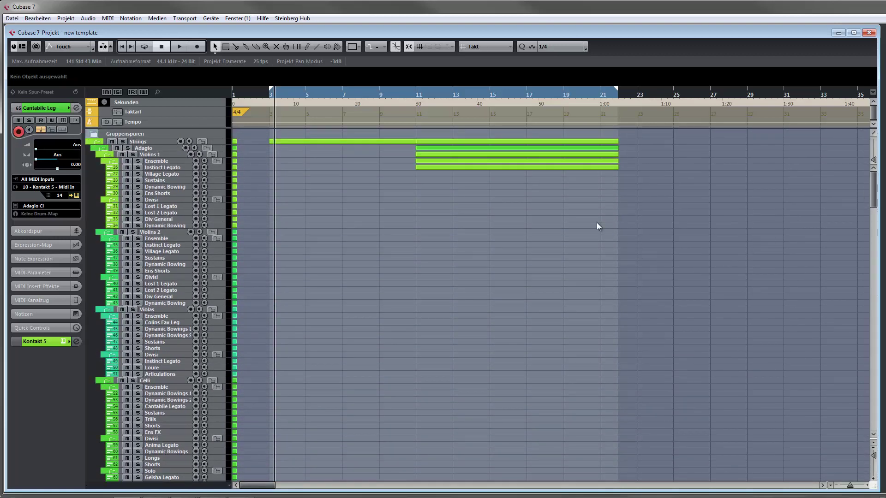
{"action": "left_click_drag", "start_coordinate": [874, 184], "coordinate": [856, 315]}
{"action": "scroll", "coordinate": [854, 399], "scroll_direction": "up", "scroll_amount": 20}
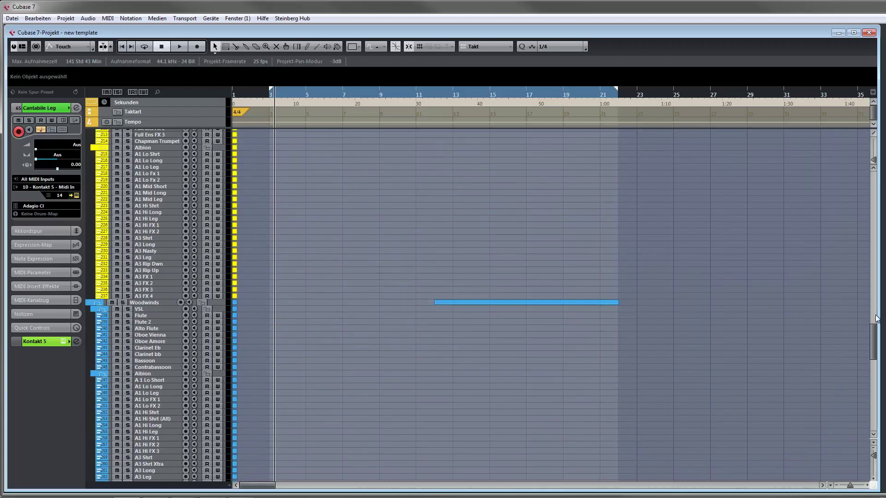
{"action": "scroll", "coordinate": [878, 185], "scroll_direction": "up", "scroll_amount": 3}
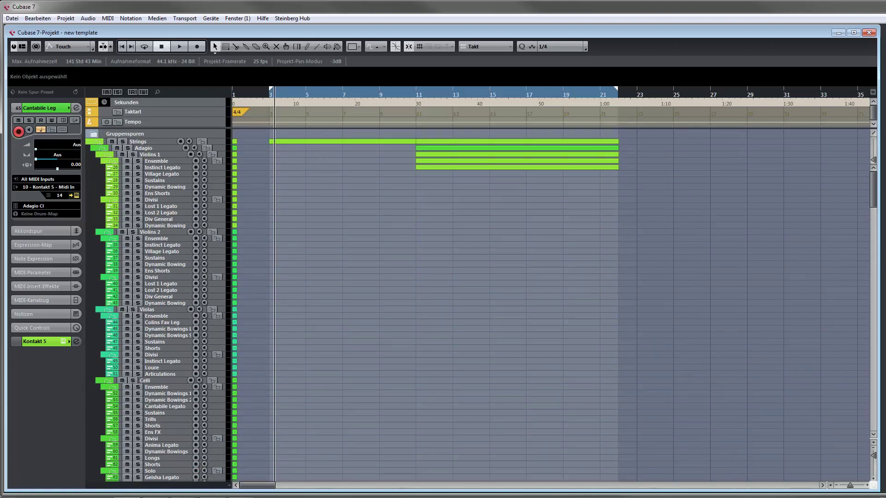
Step: Switch to the De-Tune-PC remote desktop to examine the Vienna Ensemble Pro instrument setup, and return to the Cubase project
{"action": "mouse_move", "coordinate": [186, 491]}
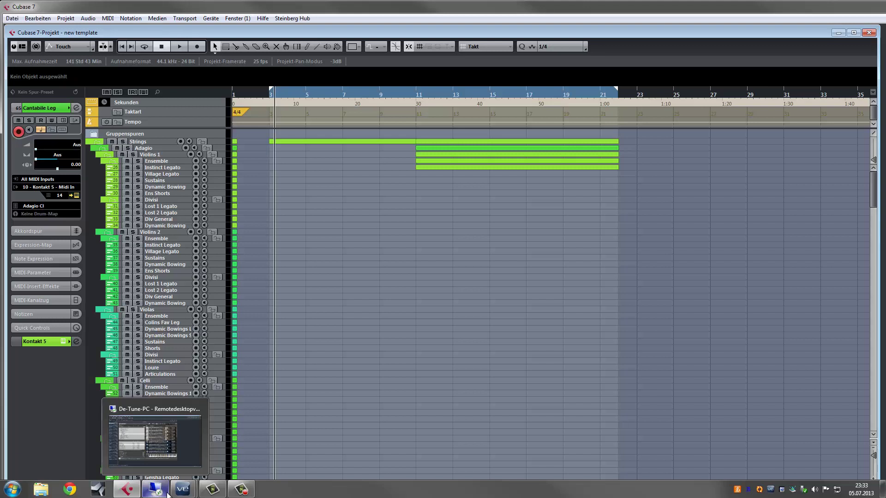
{"action": "mouse_move", "coordinate": [236, 490]}
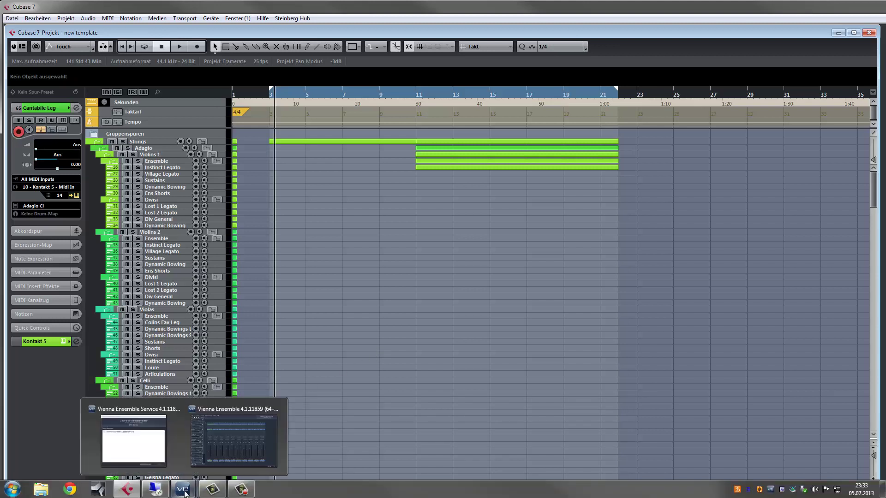
{"action": "left_click", "coordinate": [155, 489]}
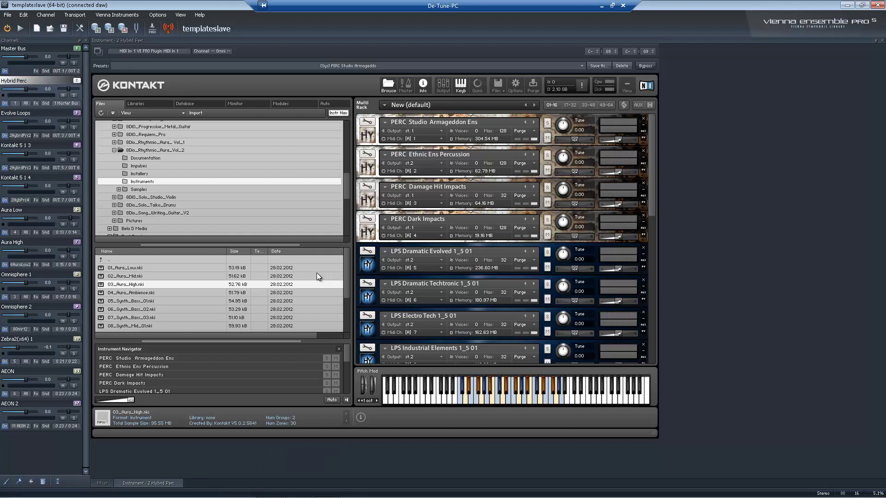
{"action": "left_click", "coordinate": [603, 6]}
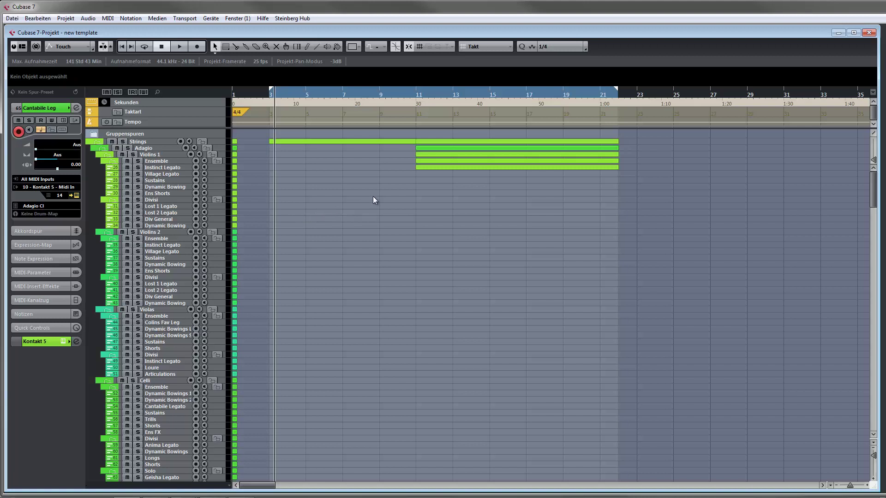
Step: Select the Violins 1 folder track and look over the Adagio and Symphobia string tracks
{"action": "left_click", "coordinate": [159, 155]}
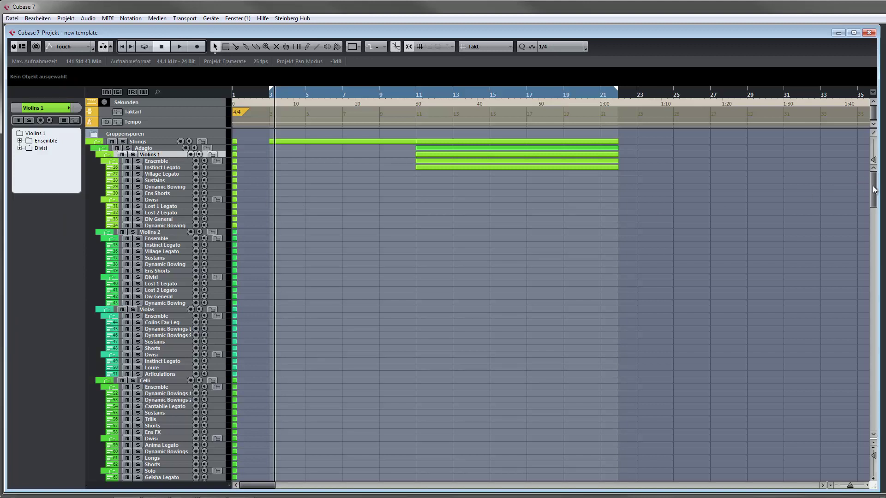
{"action": "left_click_drag", "start_coordinate": [869, 184], "coordinate": [782, 198]}
{"action": "scroll", "coordinate": [873, 201], "scroll_direction": "down", "scroll_amount": 15}
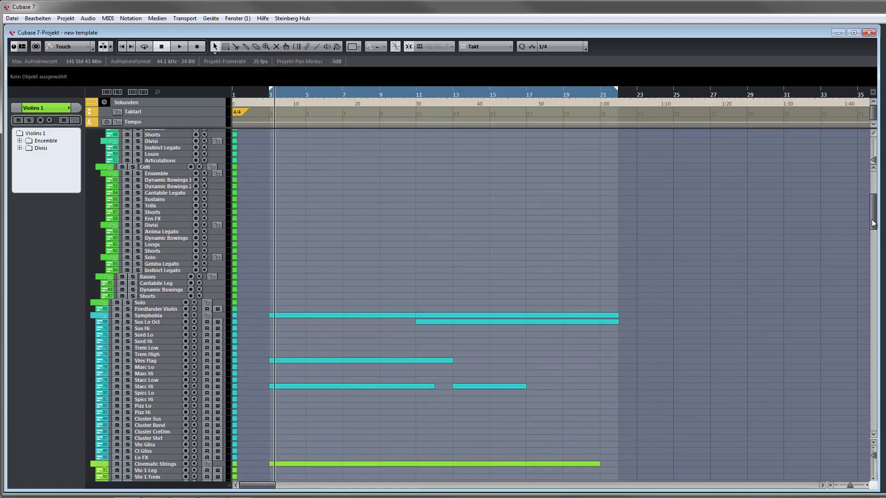
{"action": "scroll", "coordinate": [873, 199], "scroll_direction": "up", "scroll_amount": 10}
{"action": "scroll", "coordinate": [873, 199], "scroll_direction": "up", "scroll_amount": 5}
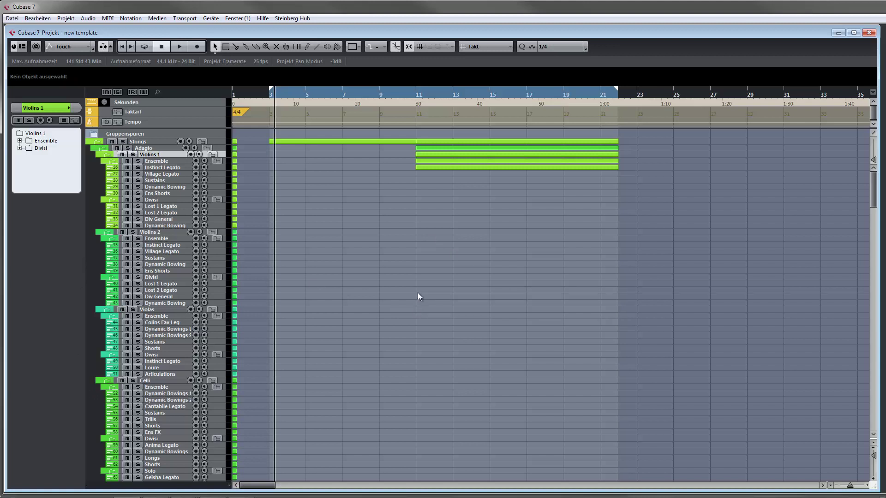
Step: Play the project from bar 3 and bring the transport panel into view over the lower part of the arrangement
{"action": "key", "text": "space"}
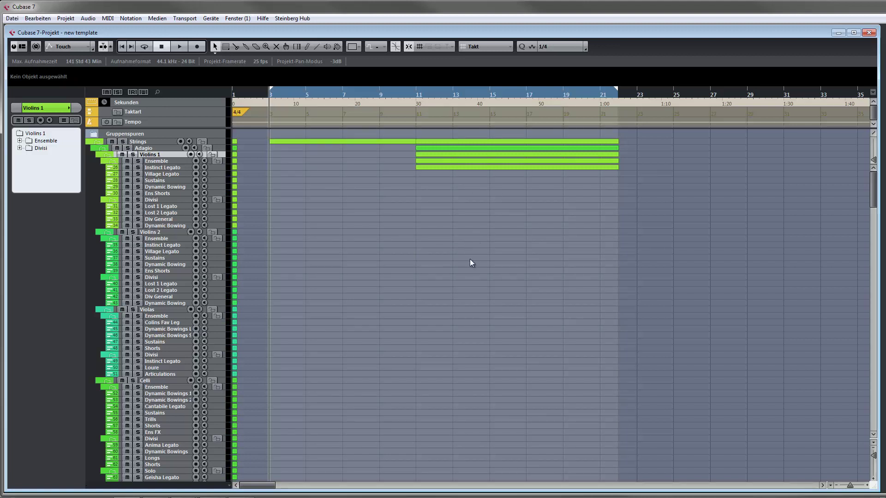
{"action": "key", "text": "space"}
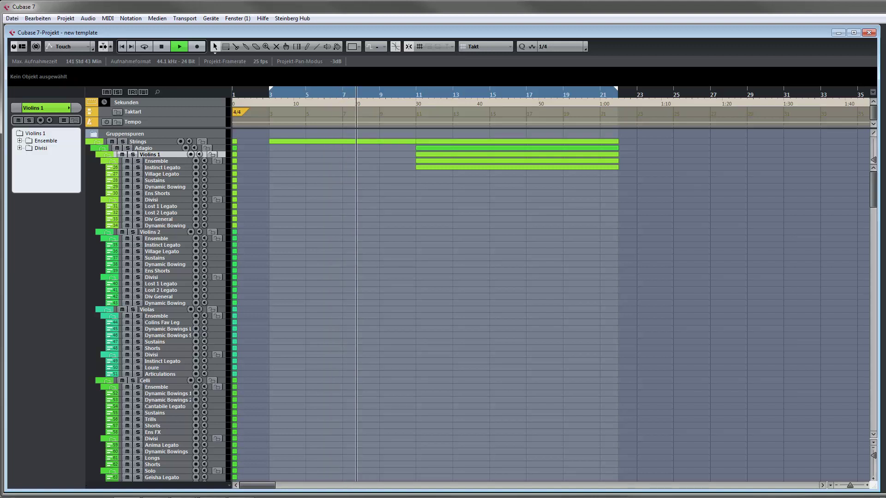
{"action": "left_click_drag", "start_coordinate": [885, 445], "coordinate": [489, 446]}
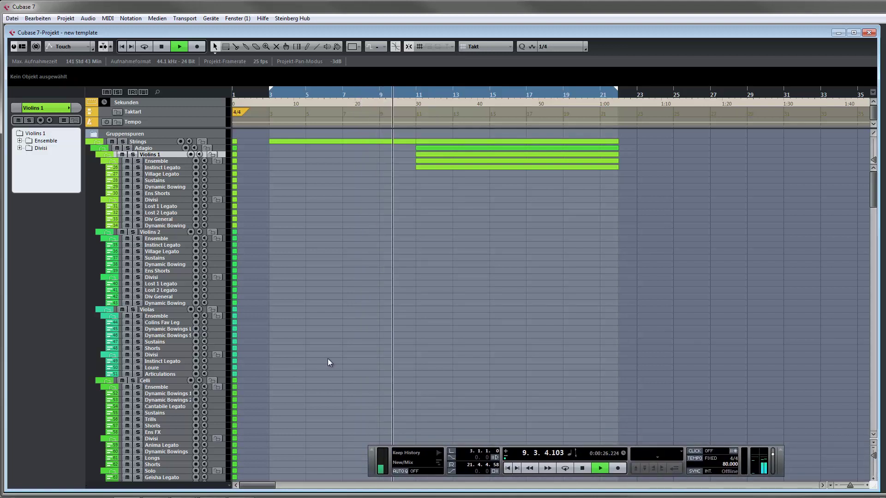
Step: Examine the parts on the string, brass, woodwind, percussion and synth tracks during playback, and stop playback in bar 21
{"action": "scroll", "coordinate": [328, 359], "scroll_direction": "down", "scroll_amount": 9}
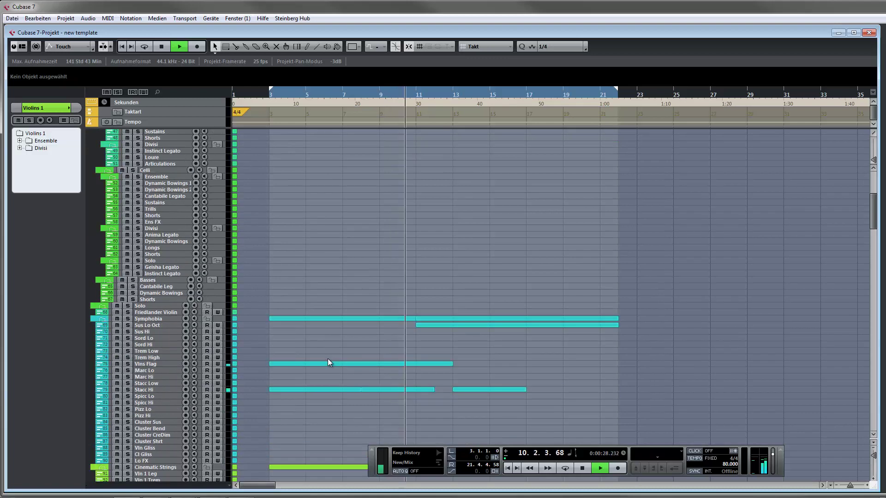
{"action": "scroll", "coordinate": [328, 358], "scroll_direction": "down", "scroll_amount": 6}
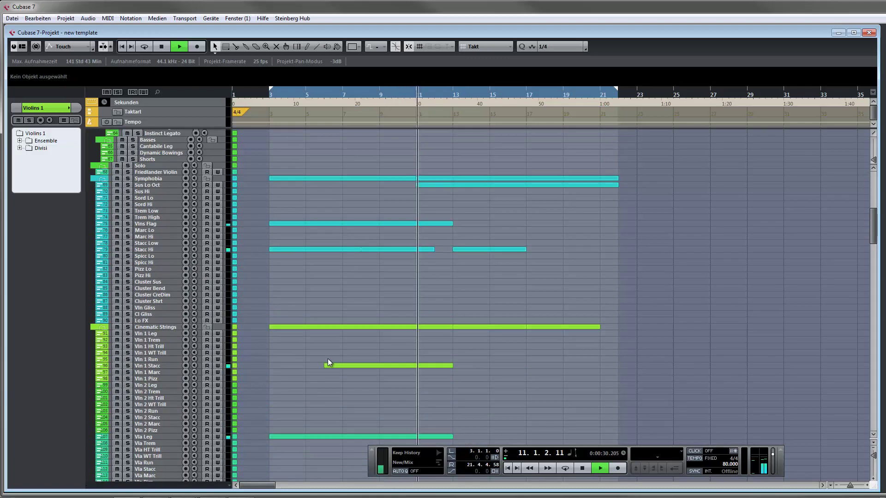
{"action": "scroll", "coordinate": [327, 359], "scroll_direction": "down", "scroll_amount": 6}
{"action": "scroll", "coordinate": [328, 358], "scroll_direction": "down", "scroll_amount": 20}
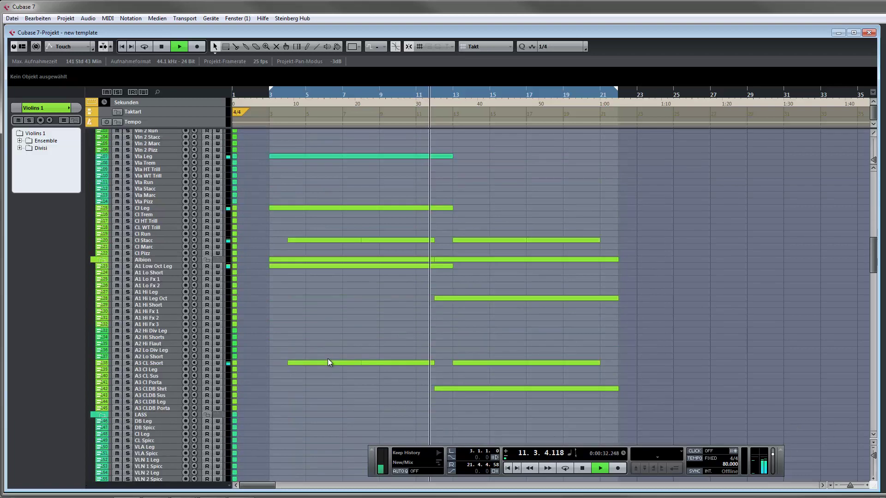
{"action": "scroll", "coordinate": [328, 359], "scroll_direction": "down", "scroll_amount": 18}
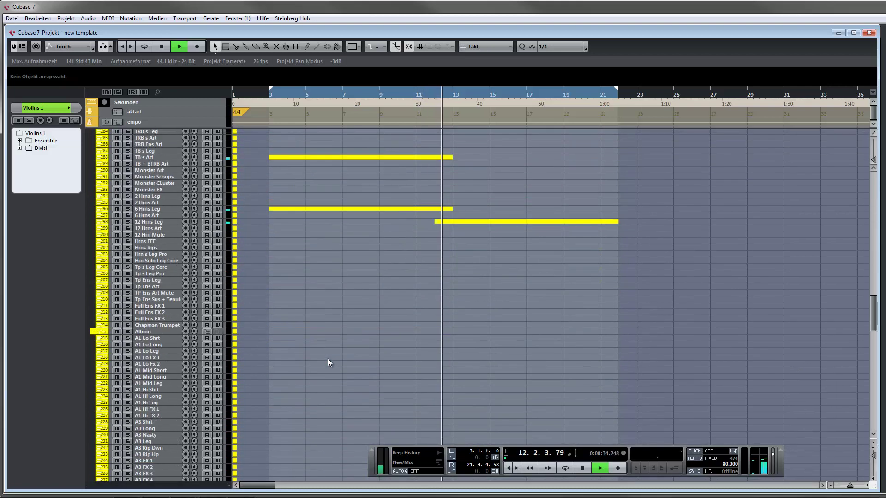
{"action": "scroll", "coordinate": [327, 362], "scroll_direction": "down", "scroll_amount": 15}
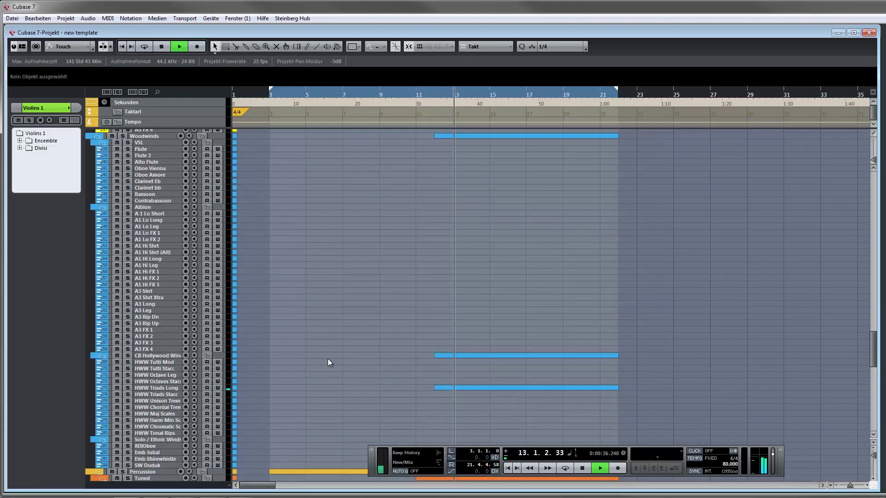
{"action": "scroll", "coordinate": [328, 358], "scroll_direction": "down", "scroll_amount": 12}
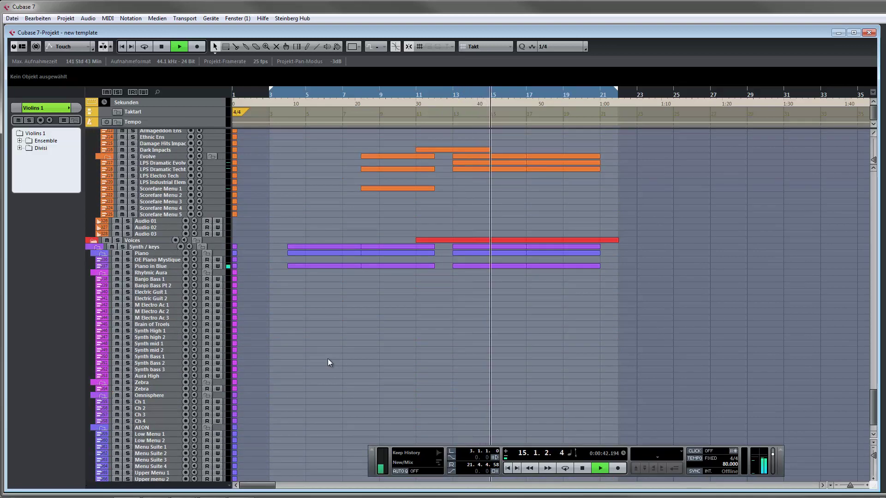
{"action": "scroll", "coordinate": [328, 360], "scroll_direction": "down", "scroll_amount": 3}
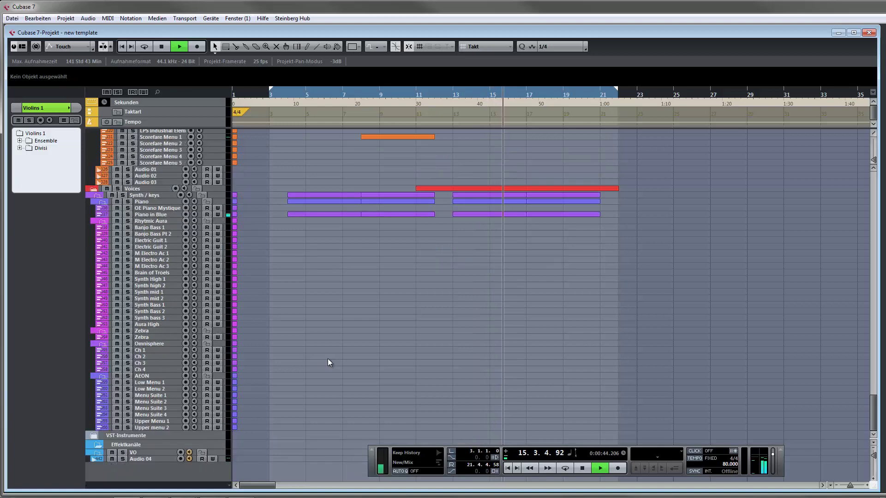
{"action": "scroll", "coordinate": [328, 359], "scroll_direction": "up", "scroll_amount": 15}
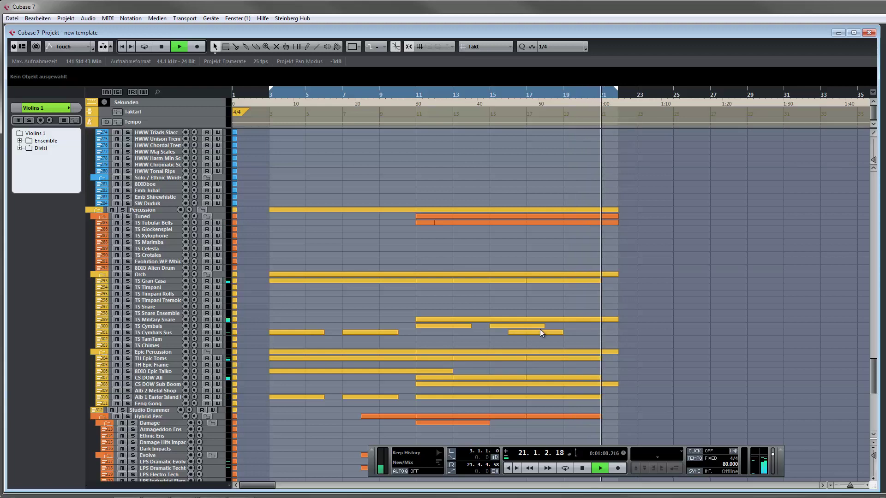
{"action": "key", "text": "space"}
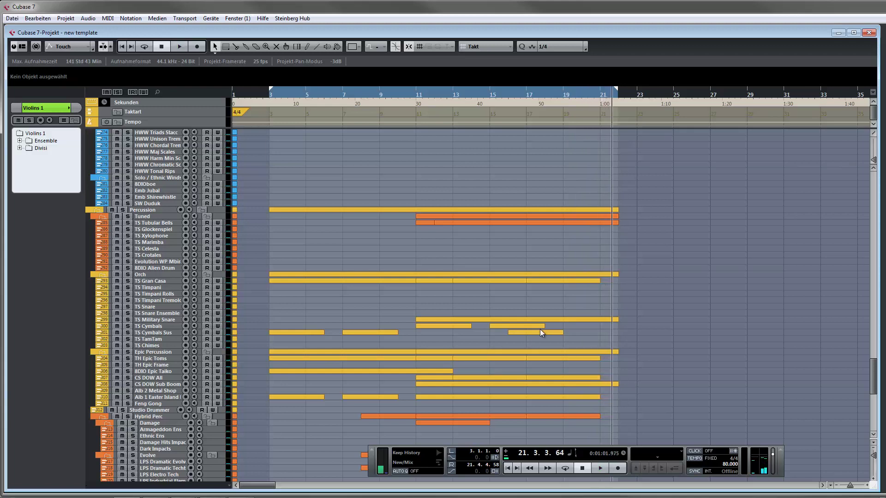
Step: Expand the Voices folder to view its tracks and collapse it again
{"action": "scroll", "coordinate": [527, 275], "scroll_direction": "down", "scroll_amount": 10}
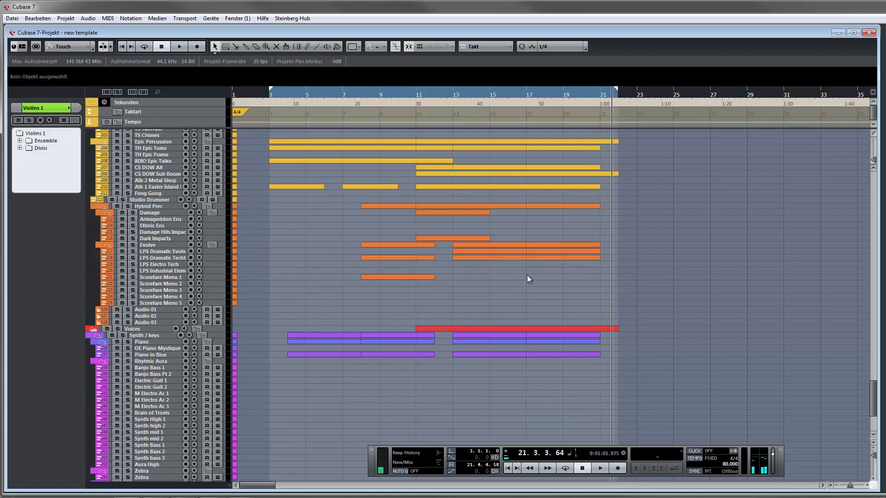
{"action": "left_click", "coordinate": [93, 331]}
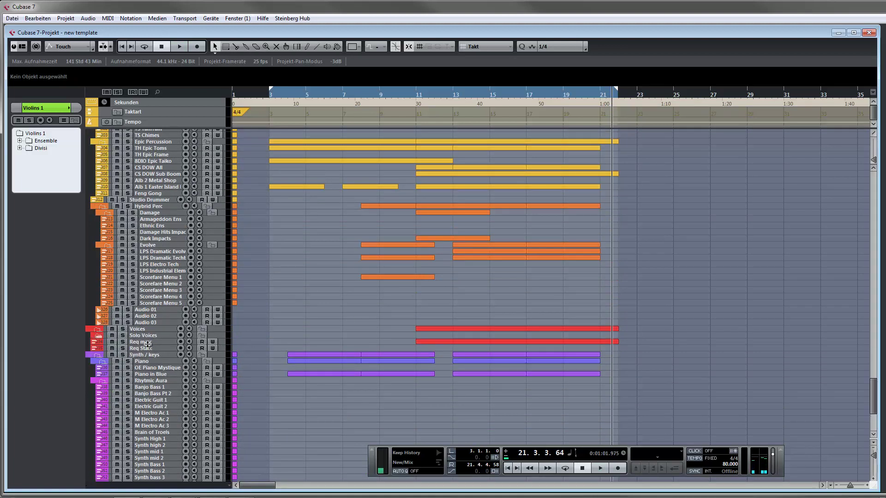
{"action": "left_click", "coordinate": [94, 330]}
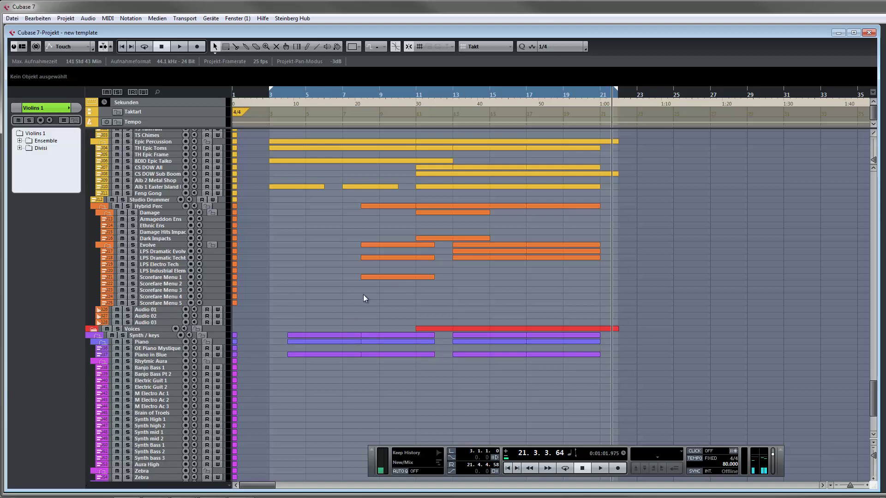
Step: Review the Symphobia, Cinematic Strings and Albion string tracks and return to the beginning of the track list
{"action": "left_click_drag", "start_coordinate": [875, 402], "coordinate": [875, 194]}
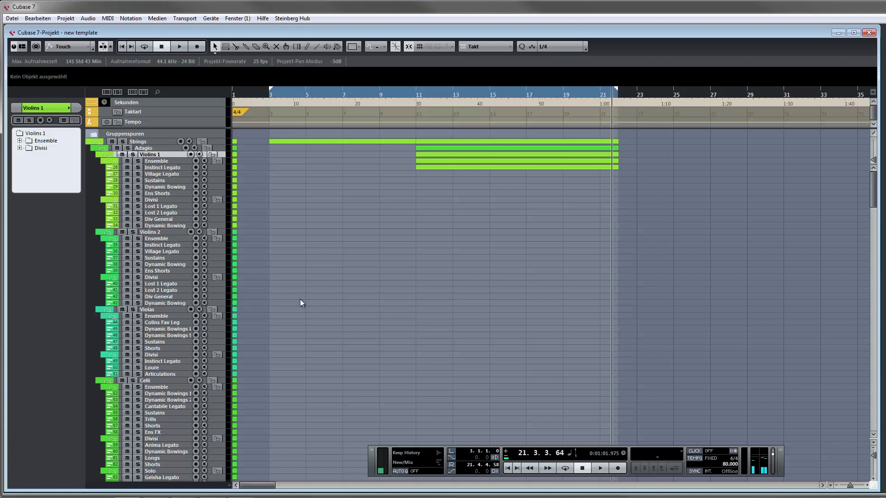
{"action": "scroll", "coordinate": [301, 303], "scroll_direction": "down", "scroll_amount": 10}
{"action": "scroll", "coordinate": [300, 299], "scroll_direction": "down", "scroll_amount": 10}
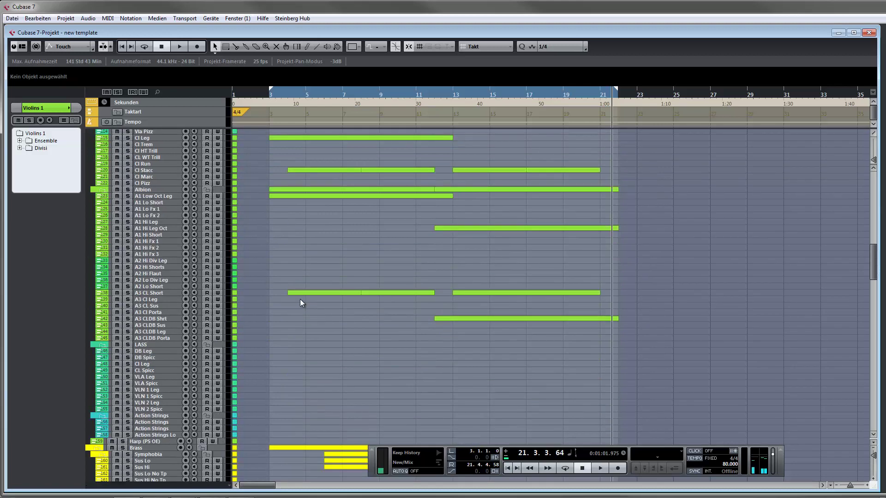
{"action": "scroll", "coordinate": [301, 303], "scroll_direction": "up", "scroll_amount": 6}
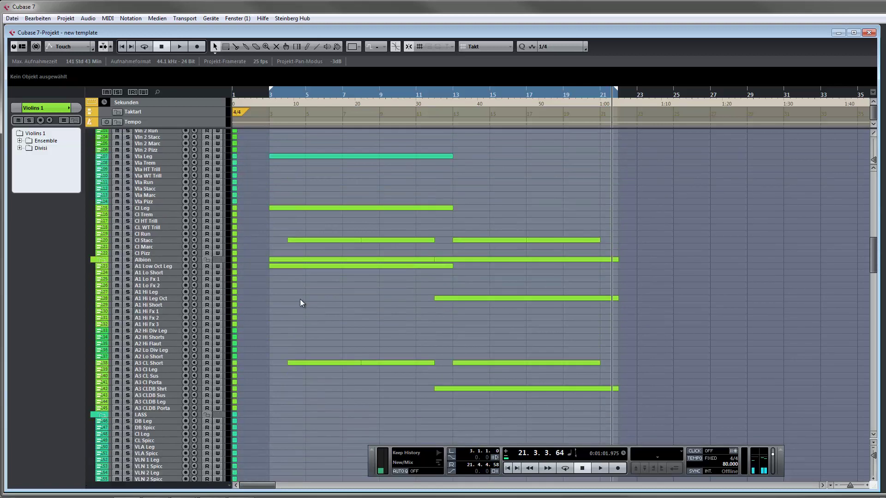
{"action": "scroll", "coordinate": [301, 303], "scroll_direction": "up", "scroll_amount": 10}
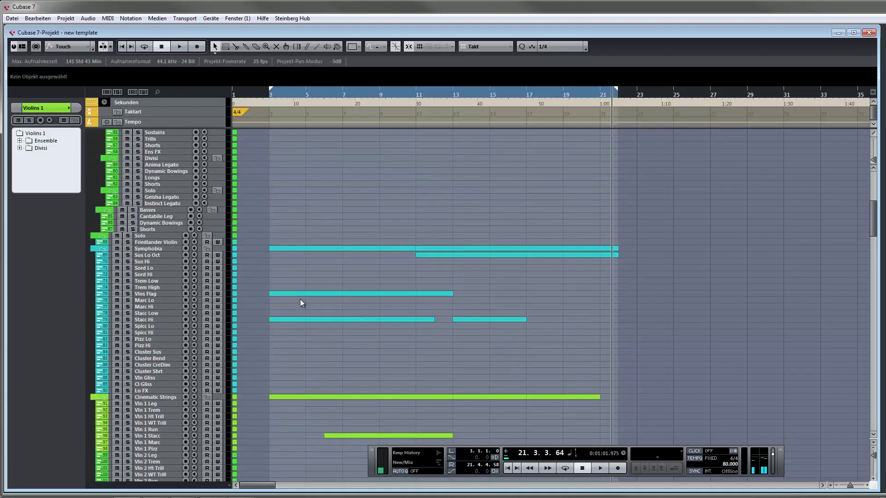
{"action": "scroll", "coordinate": [300, 303], "scroll_direction": "up", "scroll_amount": 3}
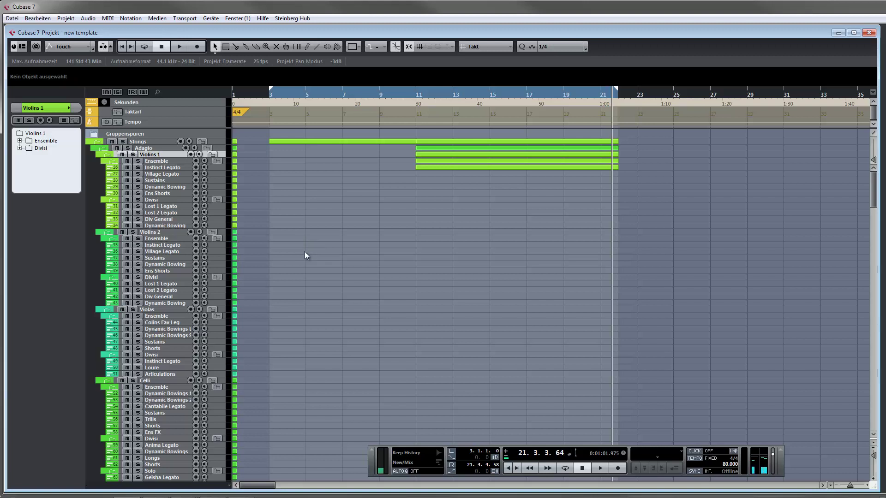
Step: Select the Instinct Legato, Sustains, Ens Shorts and Dynamic Bowing tracks of Violins 1 in turn, and open the last one's Kontakt instrument
{"action": "left_click", "coordinate": [168, 167]}
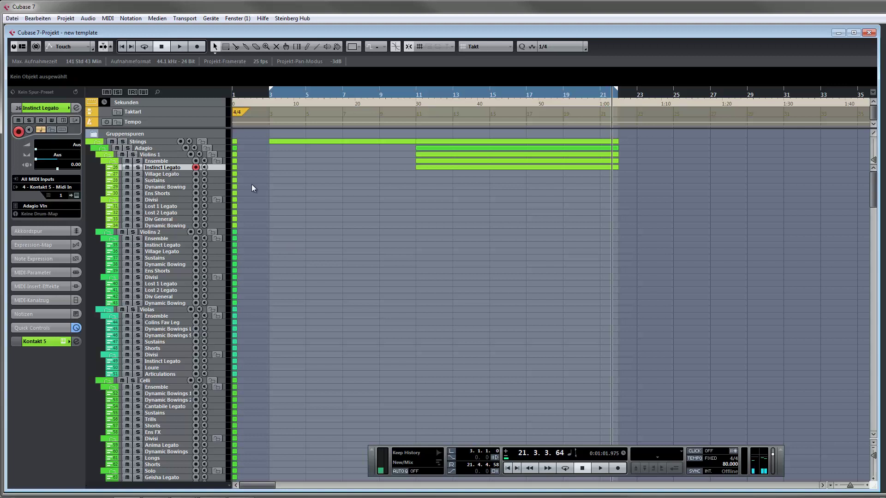
{"action": "left_click", "coordinate": [156, 181]}
{"action": "left_click", "coordinate": [160, 195]}
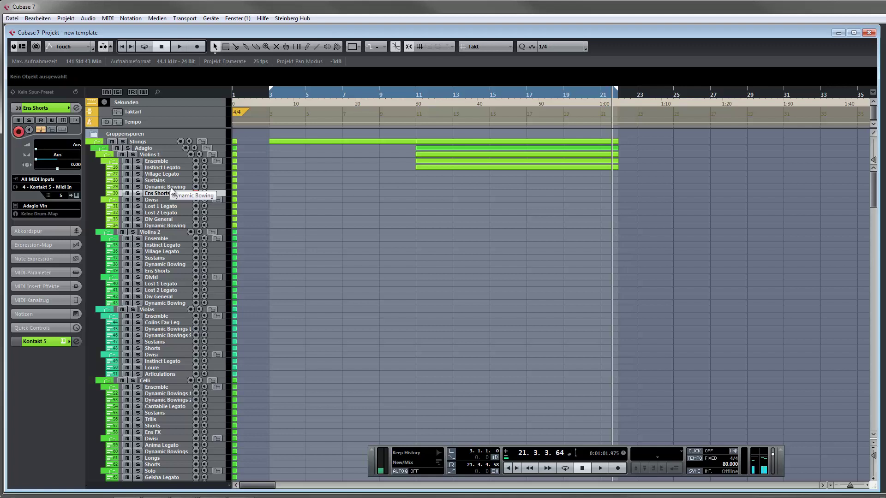
{"action": "left_click", "coordinate": [171, 187]}
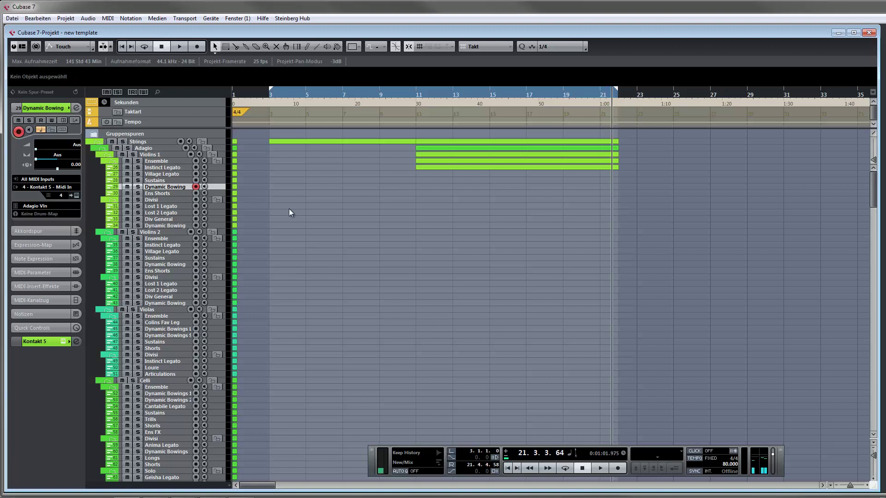
{"action": "left_click", "coordinate": [74, 195]}
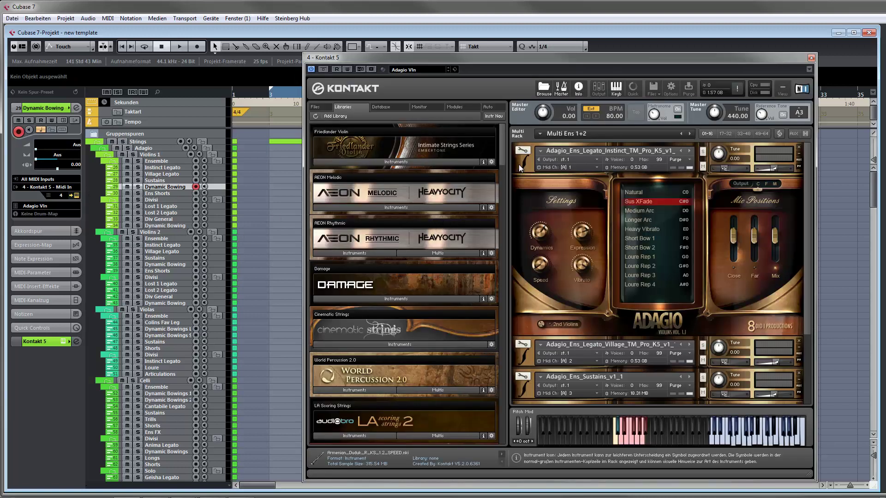
Step: Collapse the Adagio Instinct Legato instrument in Kontakt and expand Adagio_Ens_Dynamic_Bowing to examine its articulation list and controls
{"action": "left_click", "coordinate": [519, 164]}
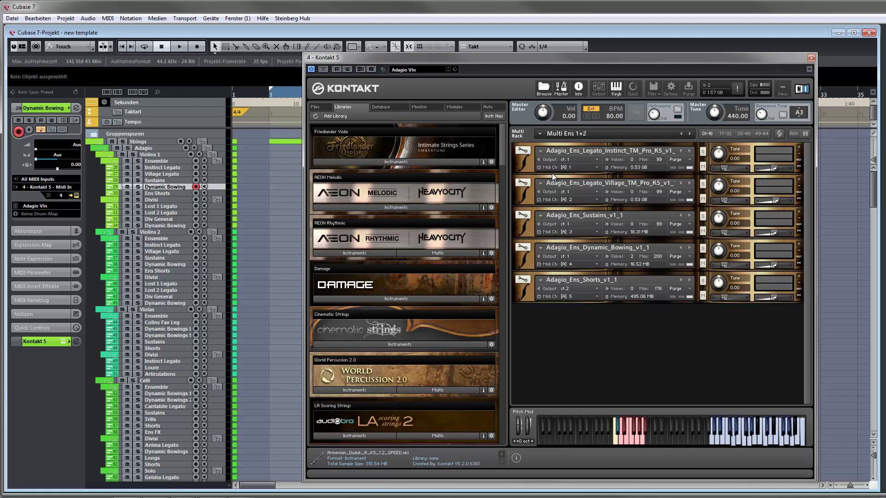
{"action": "left_click", "coordinate": [513, 263]}
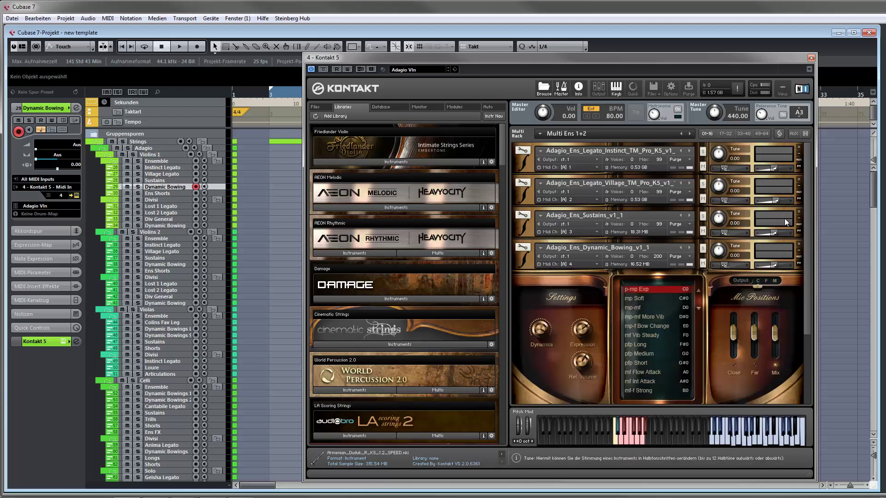
{"action": "scroll", "coordinate": [806, 216], "scroll_direction": "down", "scroll_amount": 2}
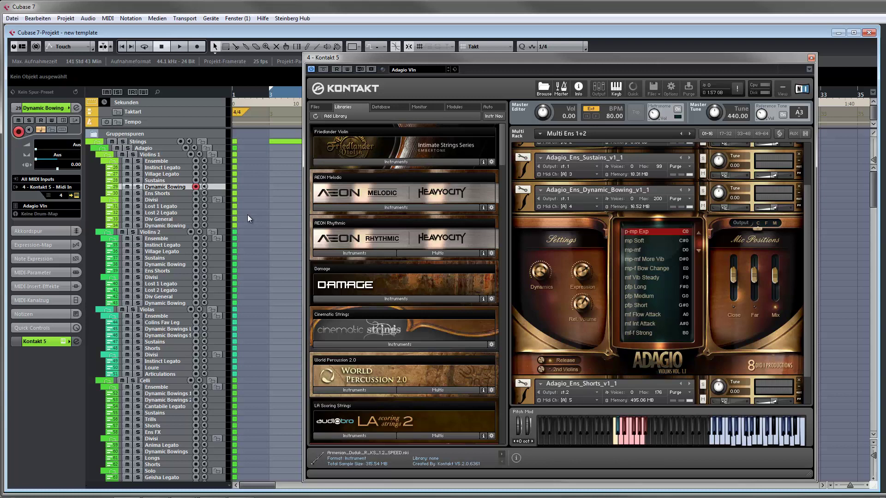
Step: Select the Instinct Legato track of Violins 1, view the matching Kontakt instrument with the others collapsed, and close the Kontakt window
{"action": "left_click", "coordinate": [166, 167]}
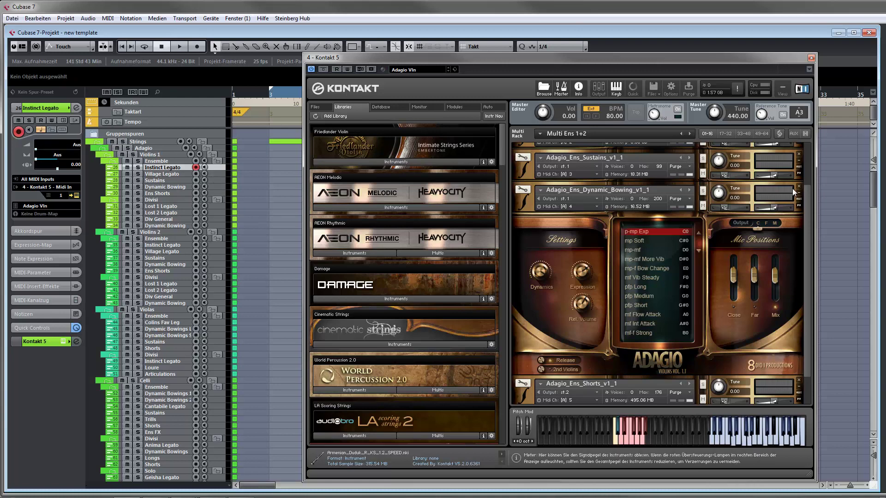
{"action": "left_click_drag", "start_coordinate": [803, 192], "coordinate": [804, 151]}
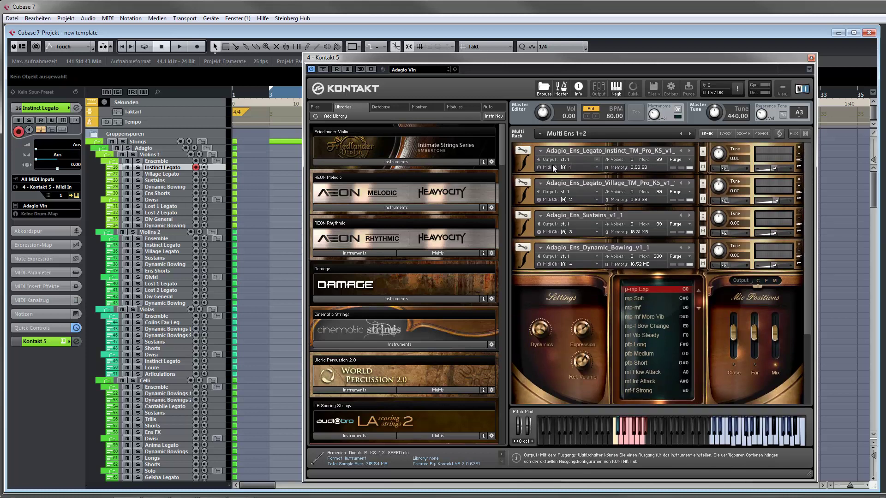
{"action": "left_click", "coordinate": [525, 255]}
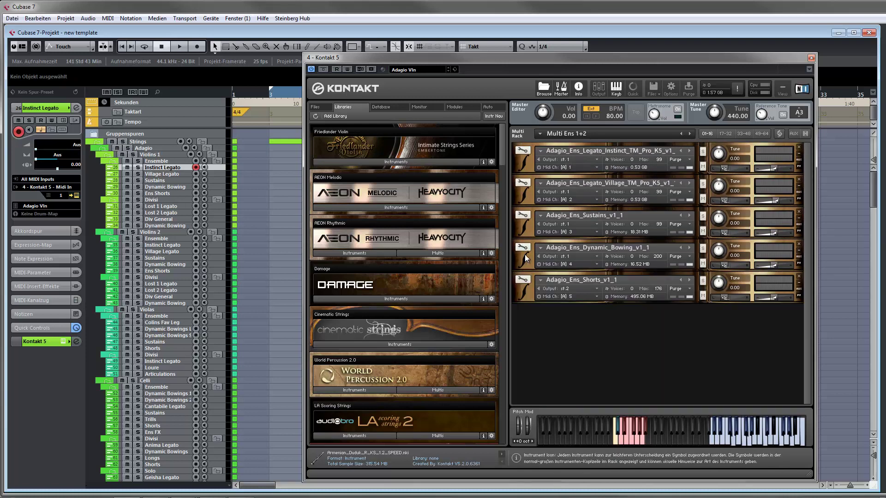
{"action": "left_click", "coordinate": [522, 157]}
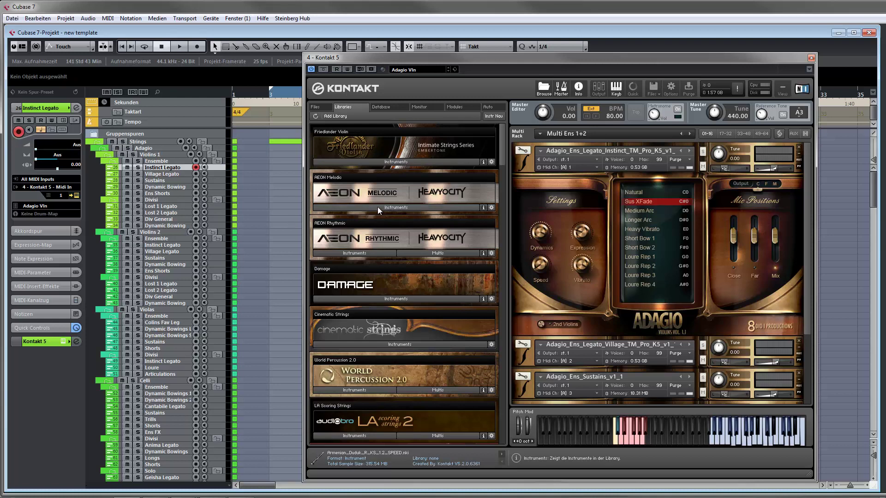
{"action": "left_click", "coordinate": [521, 168]}
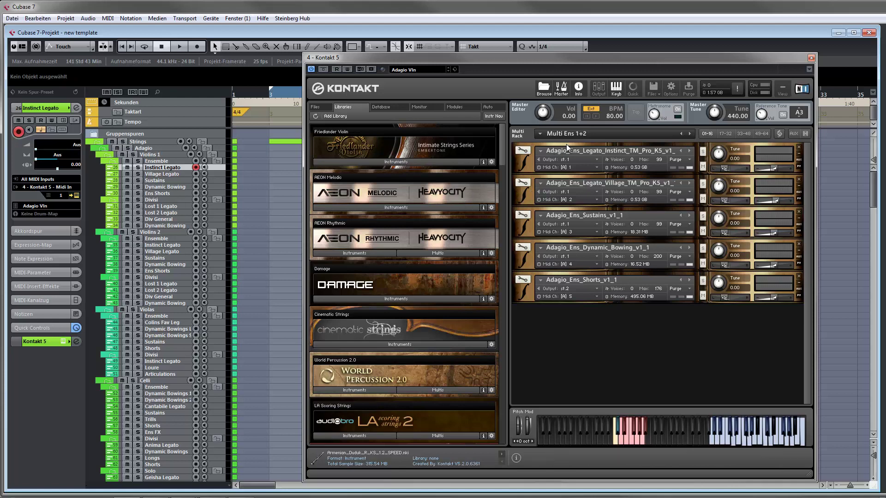
{"action": "left_click", "coordinate": [811, 58]}
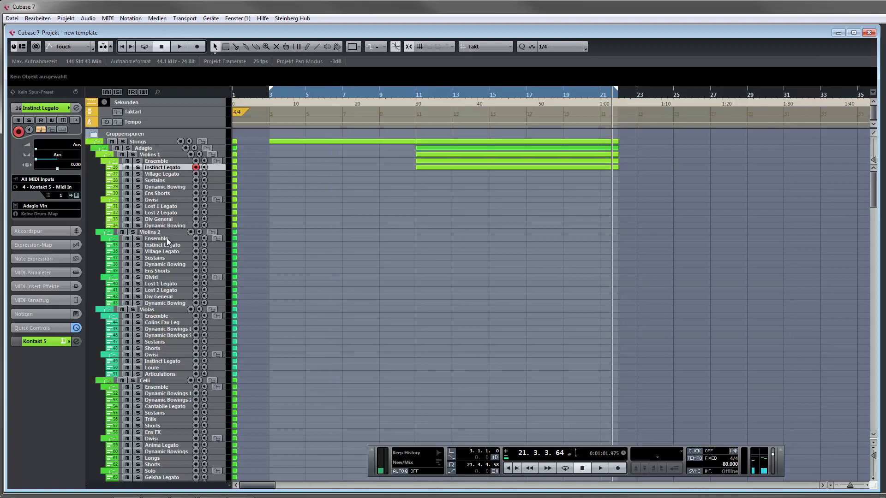
Step: Collapse the Violins 1, Violins 2, Violas and Celli folders, and select the Cantabile Leg and Shorts tracks of Basses in turn
{"action": "left_click", "coordinate": [113, 162]}
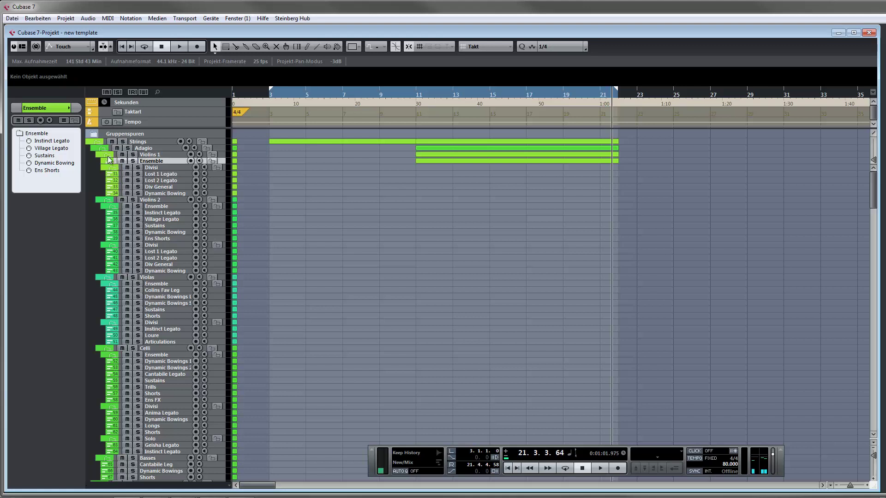
{"action": "left_click", "coordinate": [108, 155]}
{"action": "left_click", "coordinate": [108, 162]}
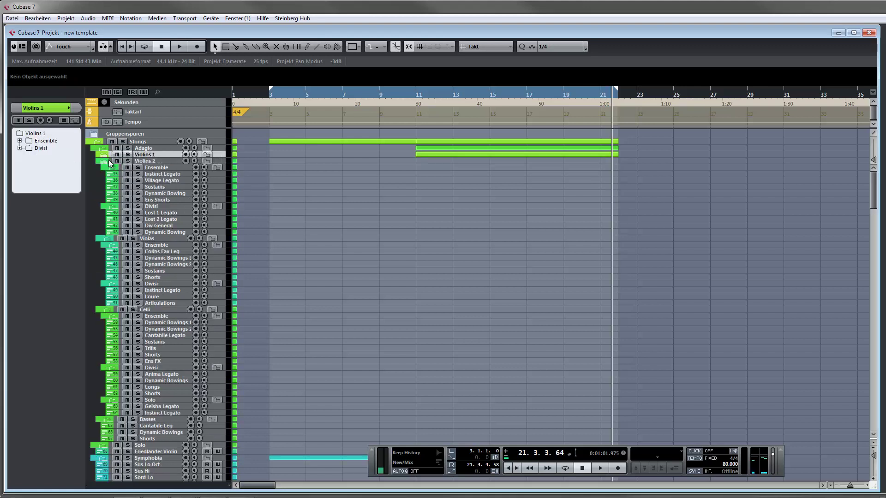
{"action": "left_click", "coordinate": [107, 168]}
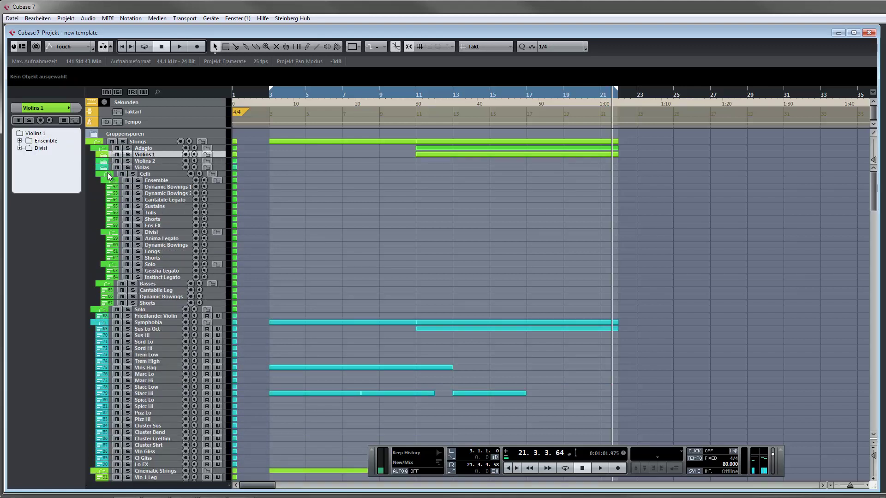
{"action": "left_click", "coordinate": [108, 173]}
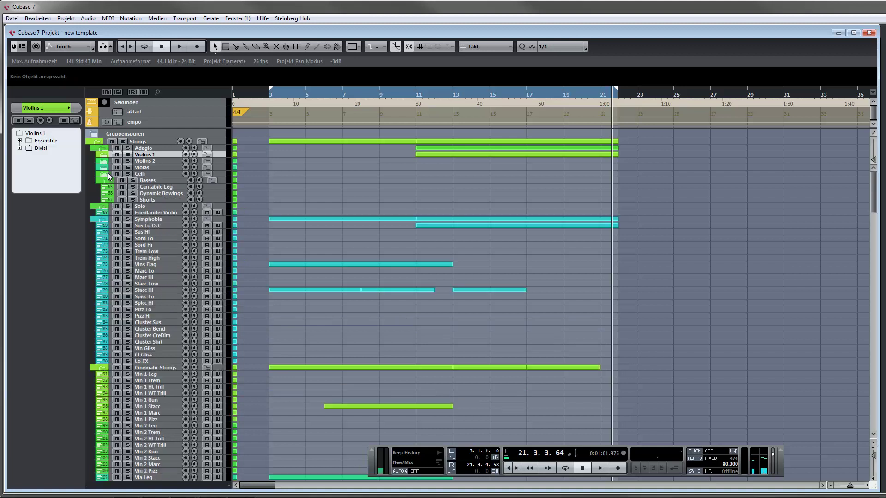
{"action": "left_click", "coordinate": [168, 188]}
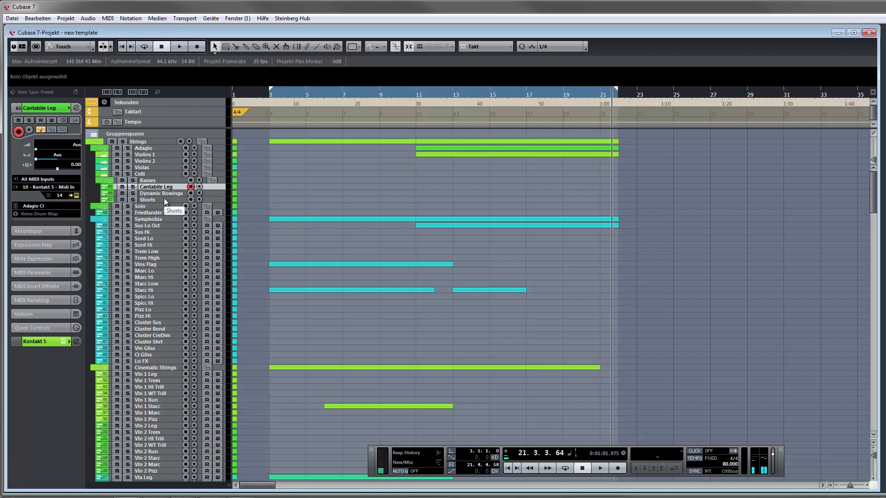
{"action": "left_click", "coordinate": [164, 200]}
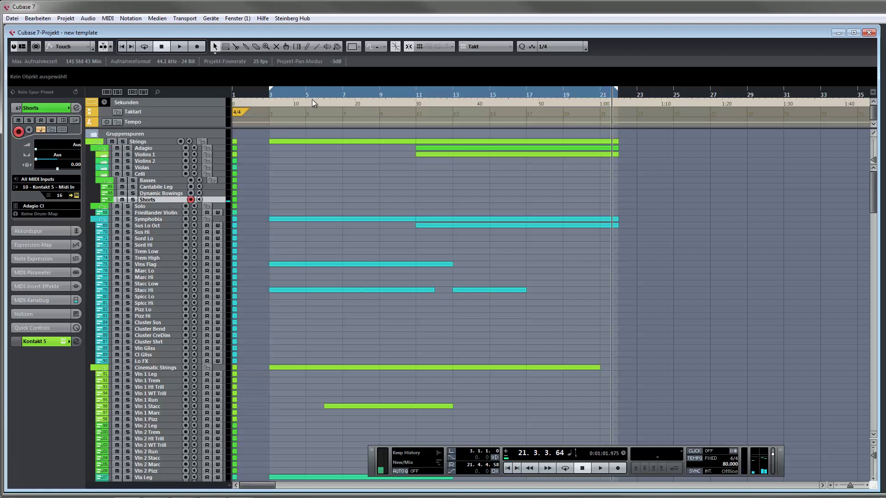
Step: Select the Friedlander Violin track, view its expanded instrument interface in Kontakt, and move the Kontakt window off the project
{"action": "left_click", "coordinate": [164, 212]}
{"action": "left_click", "coordinate": [73, 195]}
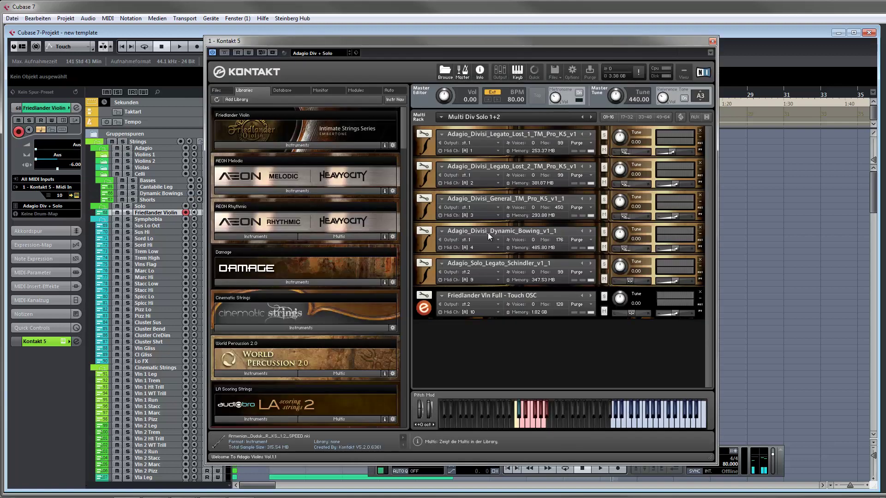
{"action": "left_click", "coordinate": [423, 307]}
{"action": "left_click_drag", "start_coordinate": [708, 231], "coordinate": [713, 323]}
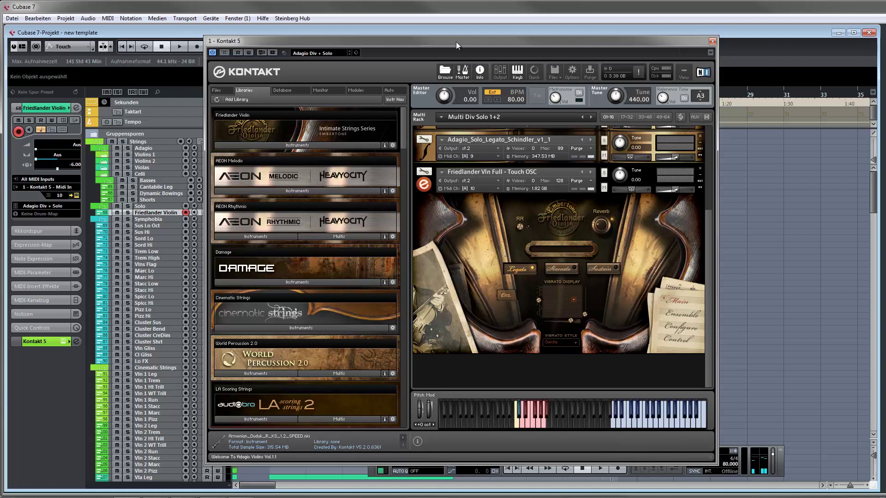
{"action": "left_click_drag", "start_coordinate": [456, 41], "coordinate": [885, 44]}
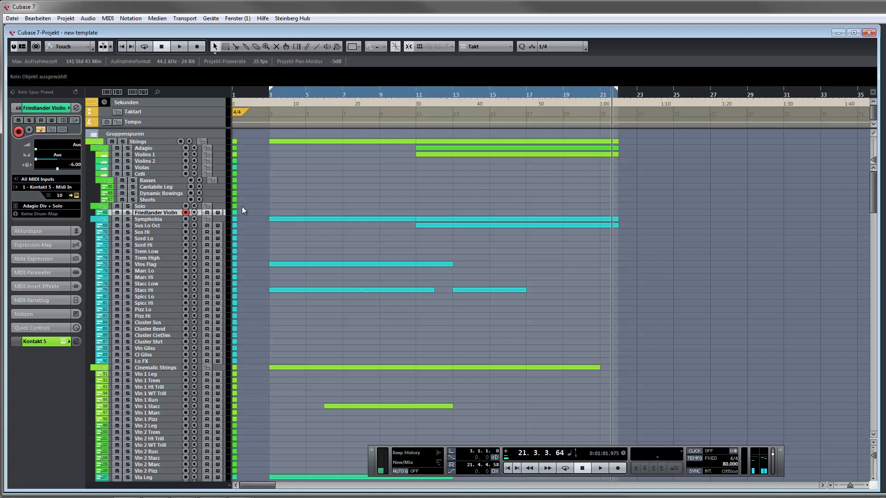
Step: Select Symphobia's Sus Lo Oct track, review the patches loaded in its Kontakt instrument, and close the Kontakt window
{"action": "left_click", "coordinate": [162, 225]}
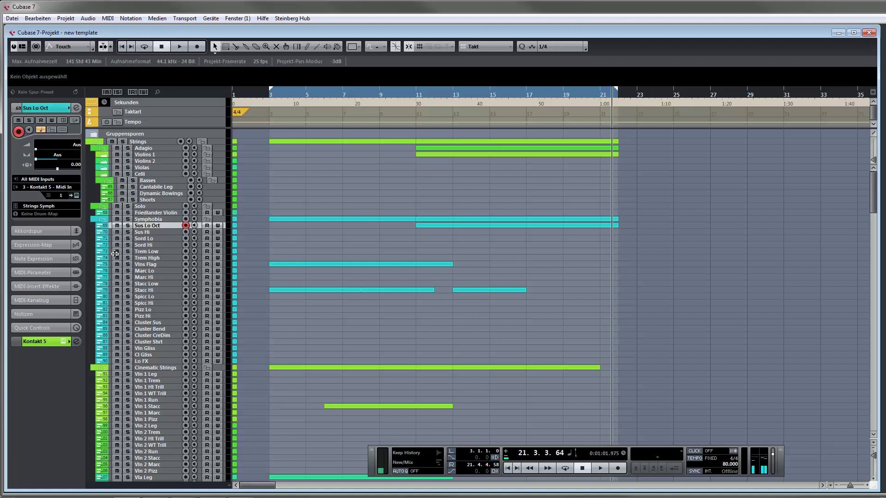
{"action": "left_click", "coordinate": [77, 196]}
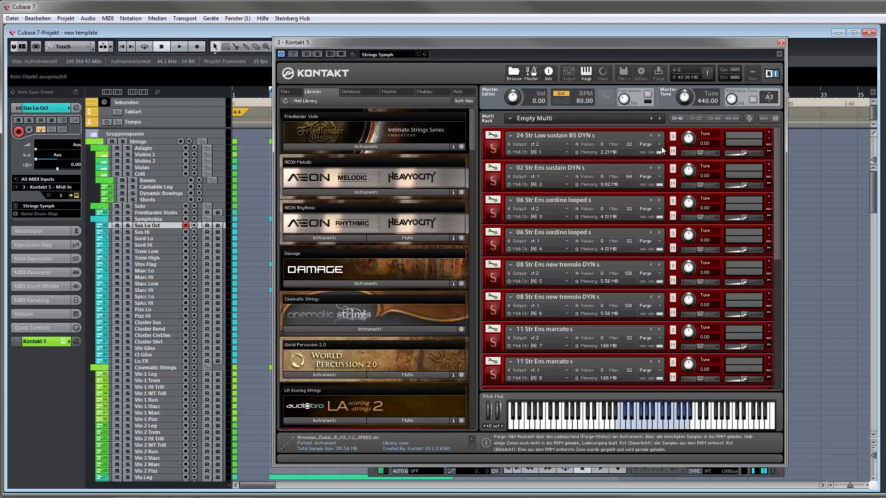
{"action": "scroll", "coordinate": [772, 201], "scroll_direction": "down", "scroll_amount": 5}
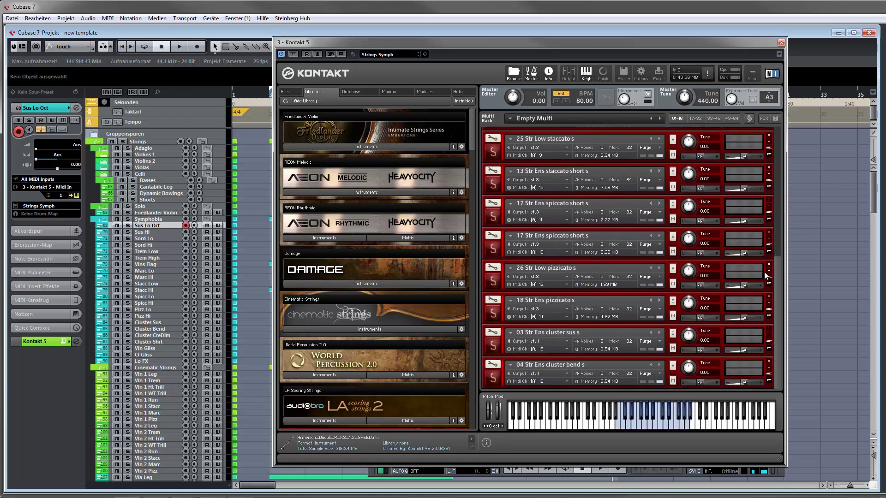
{"action": "left_click", "coordinate": [781, 42]}
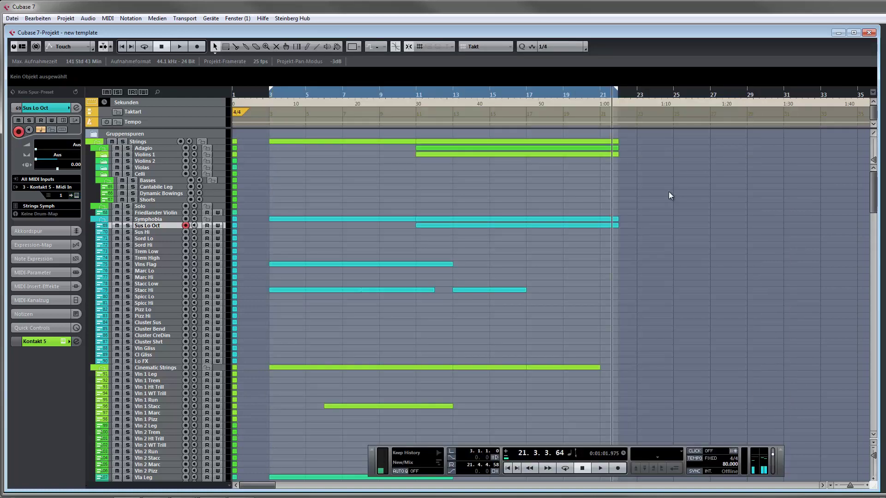
Step: Return the playhead to the left locator at bar 3 and select Symphobia's Sus Hi track
{"action": "key", "text": "KP_1"}
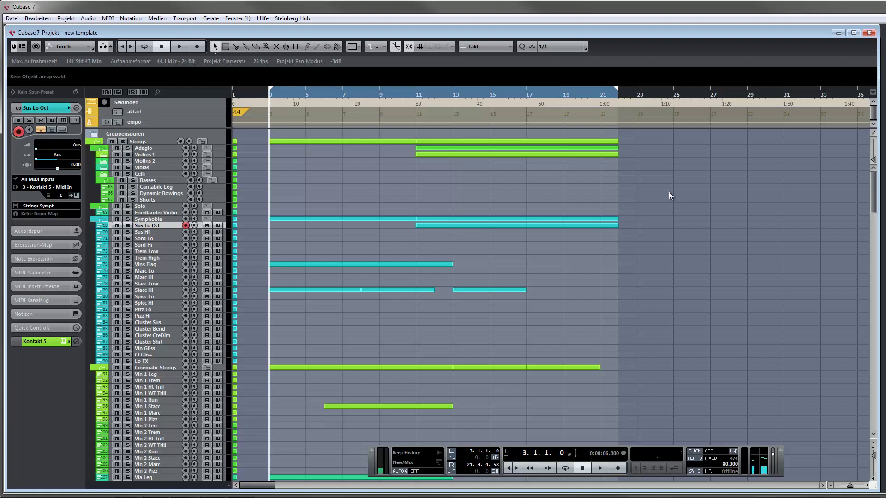
{"action": "key", "text": "Down"}
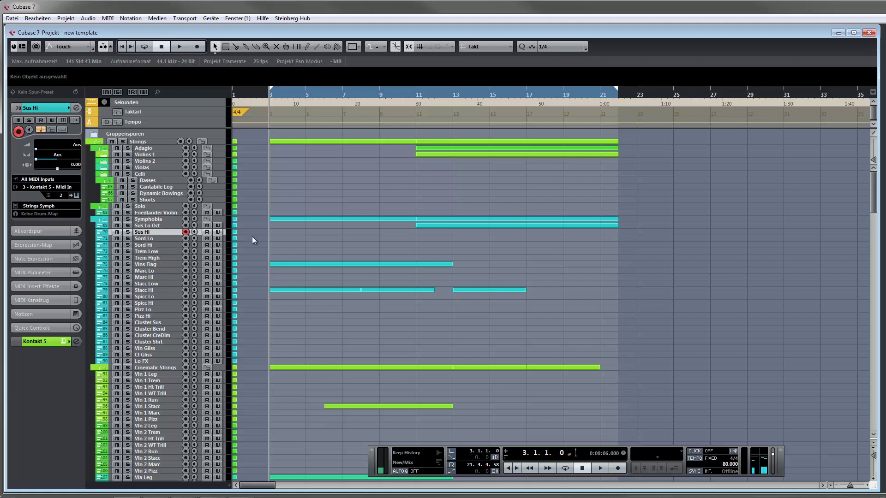
{"action": "scroll", "coordinate": [286, 234], "scroll_direction": "down", "scroll_amount": 3}
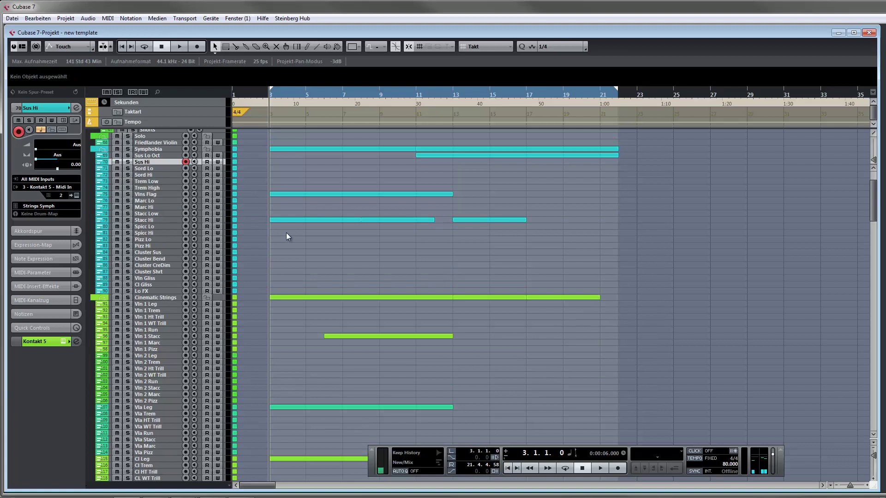
{"action": "scroll", "coordinate": [286, 233], "scroll_direction": "up", "scroll_amount": 3}
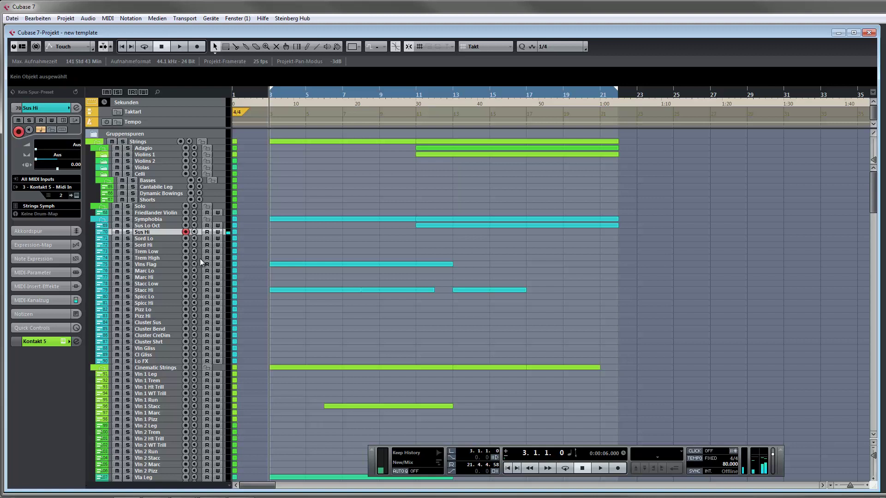
Step: Select Symphobia's Trem Low and Cluster CreDim tracks in turn, and the Vln 1 Leg track of Cinematic Strings
{"action": "left_click", "coordinate": [158, 252]}
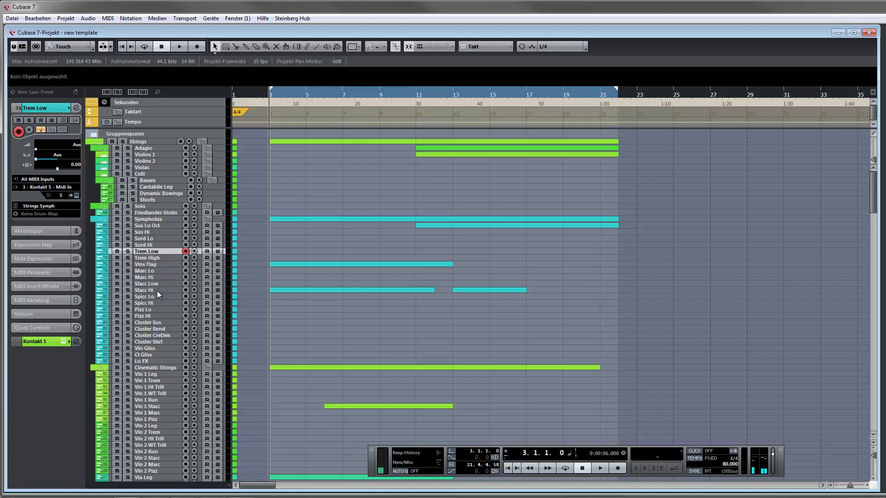
{"action": "left_click", "coordinate": [164, 336]}
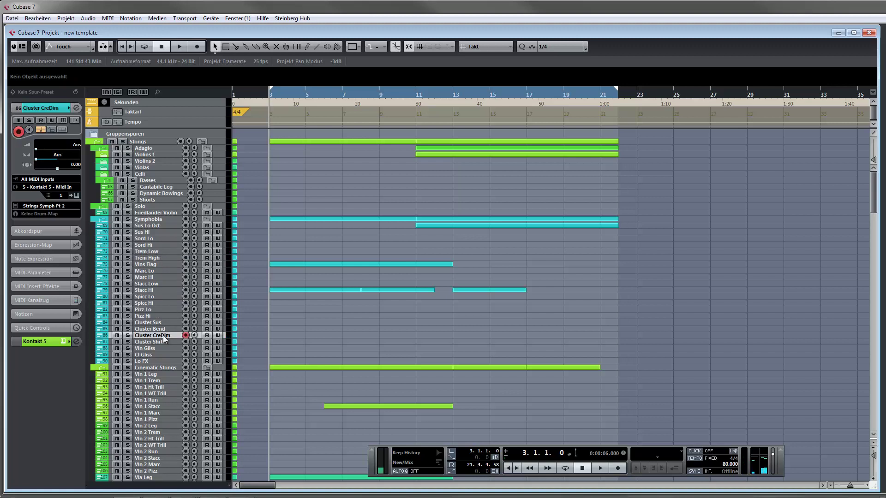
{"action": "scroll", "coordinate": [167, 274], "scroll_direction": "down", "scroll_amount": 4}
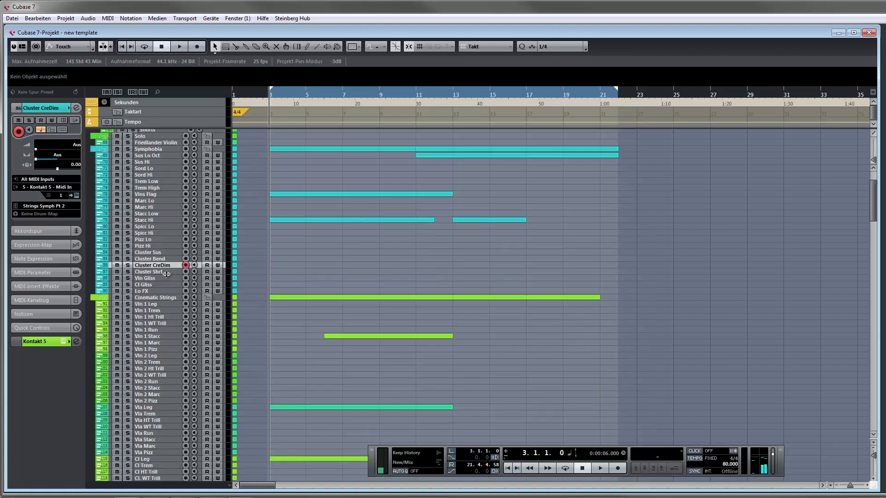
{"action": "scroll", "coordinate": [161, 249], "scroll_direction": "down", "scroll_amount": 4}
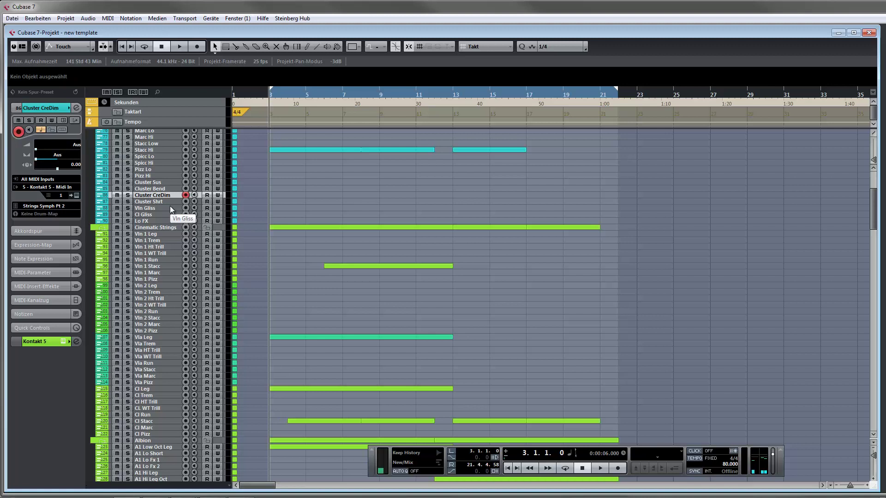
{"action": "left_click", "coordinate": [163, 236]}
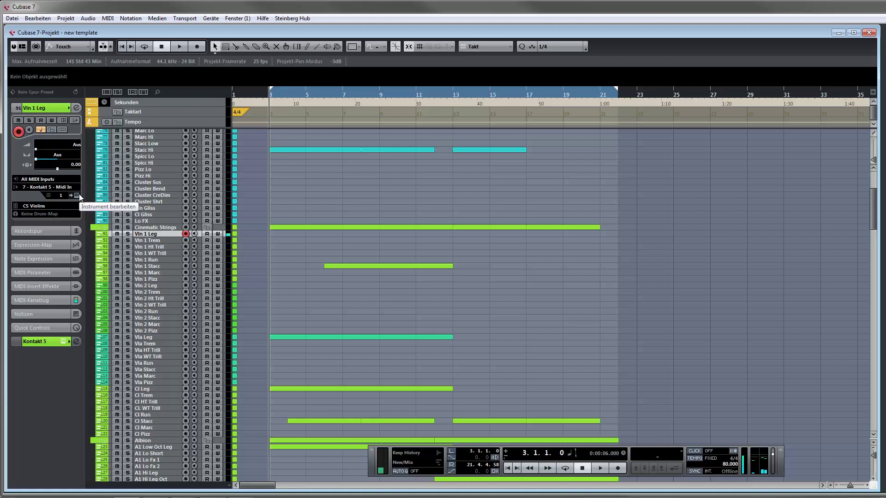
Step: Expand the Adagio Violins 1 folder and its Ensemble subfolder, and select the Instinct Legato track
{"action": "scroll", "coordinate": [300, 223], "scroll_direction": "up", "scroll_amount": 5}
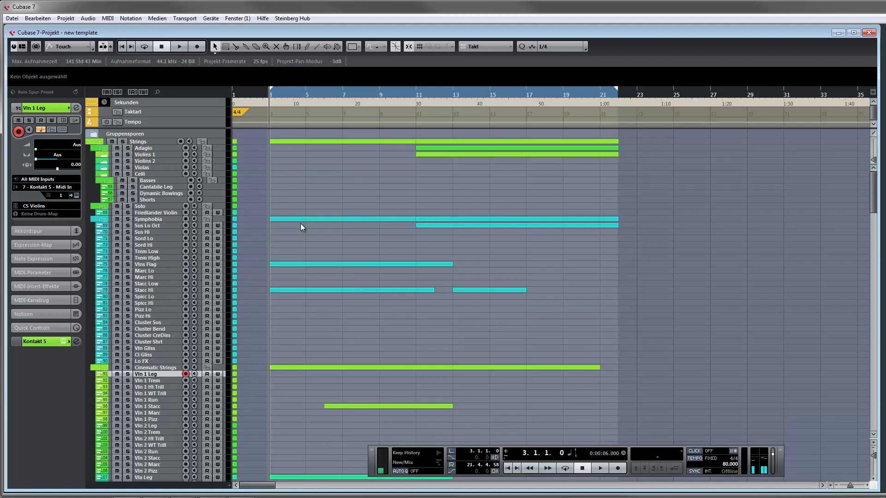
{"action": "left_click", "coordinate": [104, 154]}
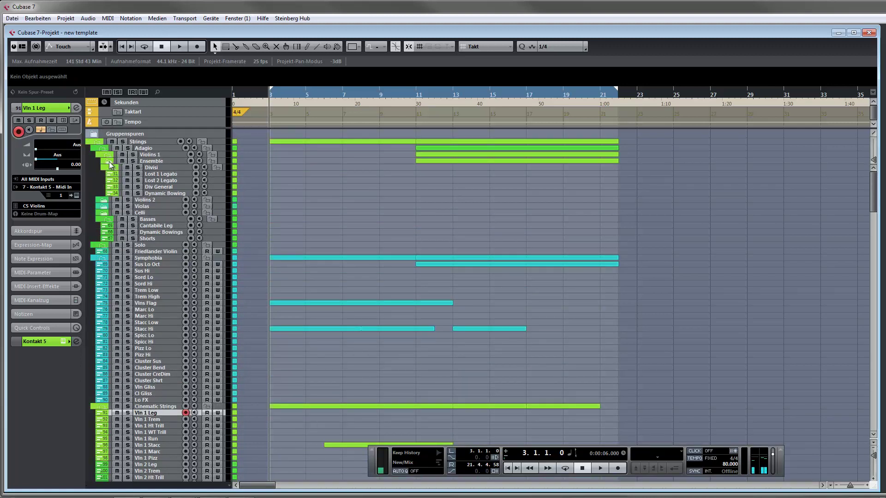
{"action": "left_click", "coordinate": [108, 162]}
{"action": "left_click", "coordinate": [173, 168]}
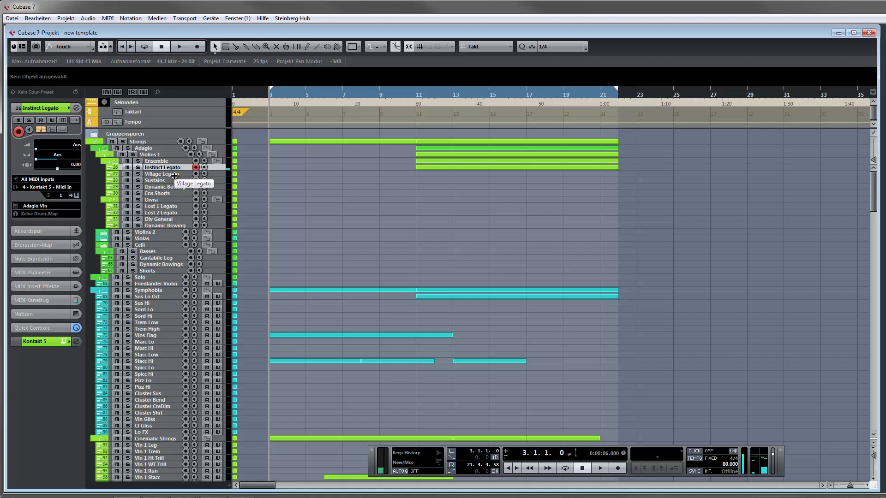
{"action": "scroll", "coordinate": [283, 193], "scroll_direction": "down", "scroll_amount": 3}
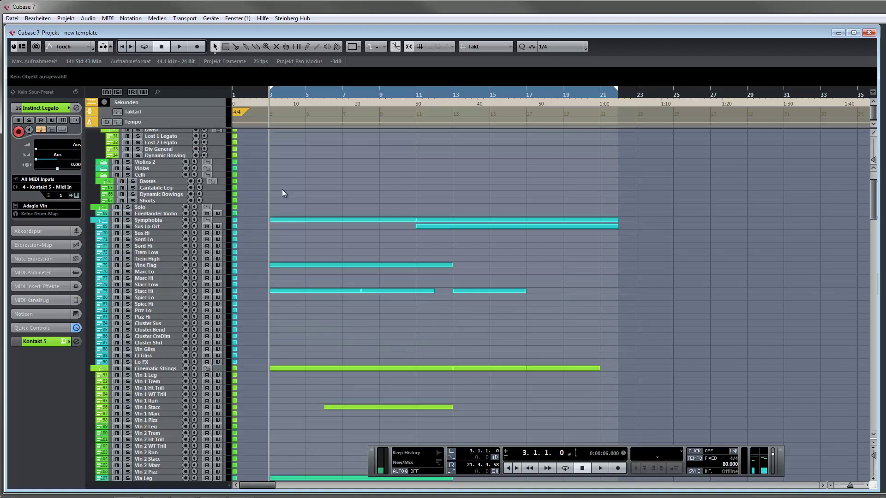
Step: Select the Vln 1 Leg track of Cinematic Strings and turn off its record enable
{"action": "scroll", "coordinate": [283, 193], "scroll_direction": "down", "scroll_amount": 12}
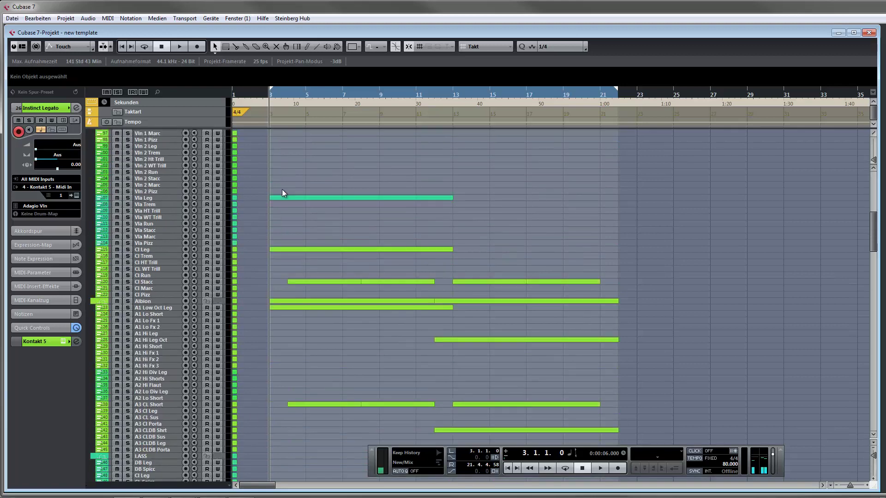
{"action": "scroll", "coordinate": [283, 193], "scroll_direction": "up", "scroll_amount": 3}
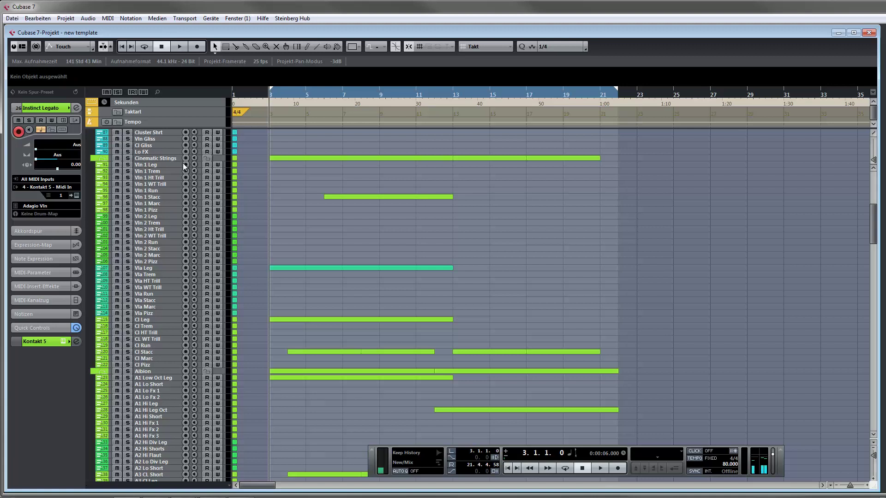
{"action": "scroll", "coordinate": [324, 208], "scroll_direction": "up", "scroll_amount": 10}
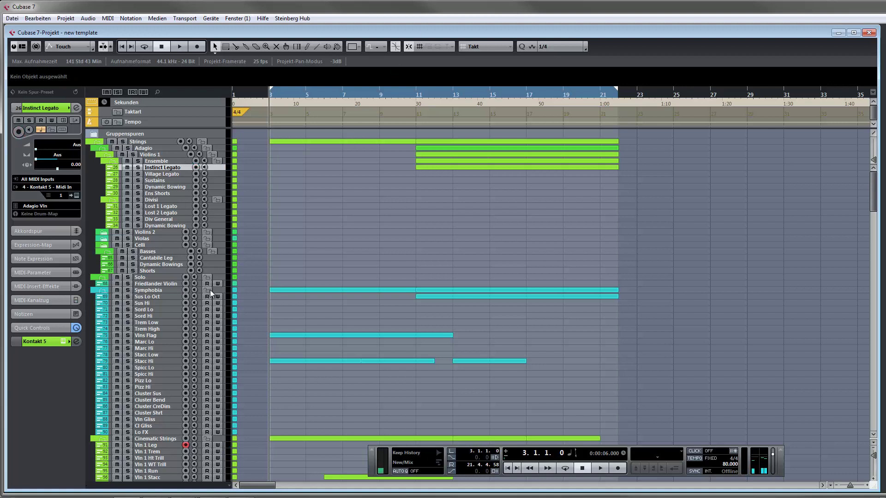
{"action": "scroll", "coordinate": [206, 287], "scroll_direction": "down", "scroll_amount": 10}
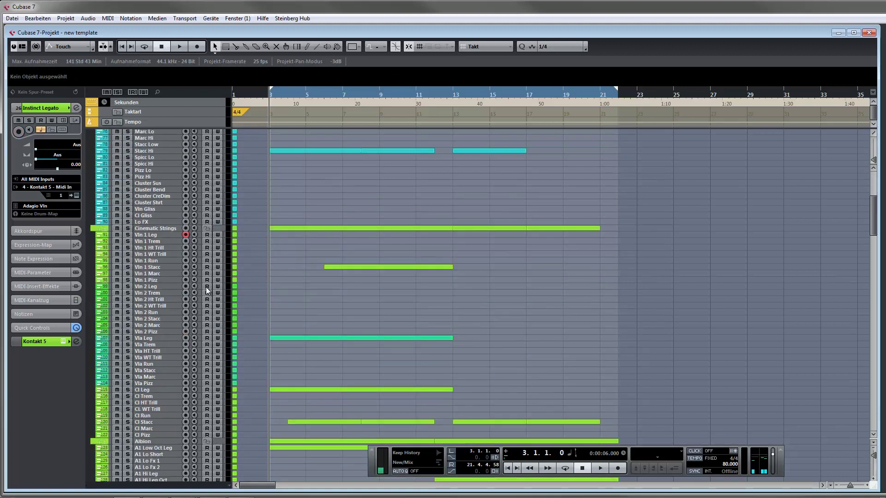
{"action": "left_click", "coordinate": [187, 237]}
{"action": "left_click", "coordinate": [185, 236]}
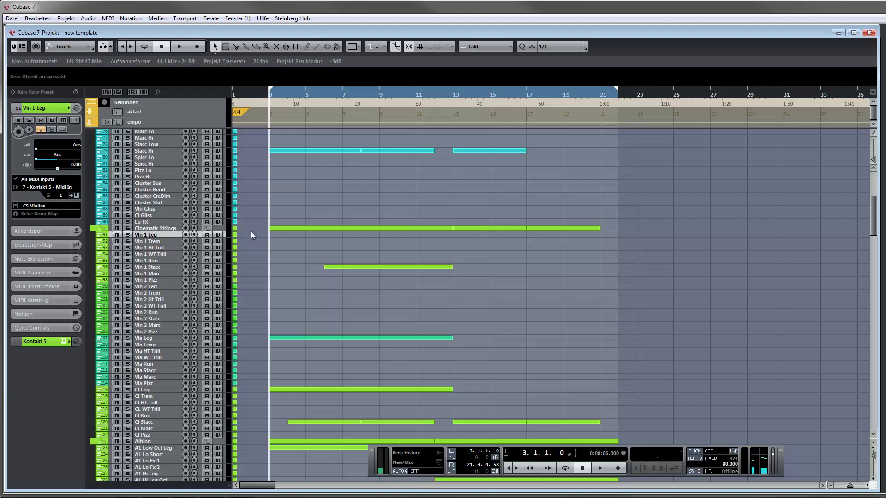
Step: Open the Kontakt instrument of the Vln 1 Leg track, review its 1st Violins patches, and close it
{"action": "scroll", "coordinate": [273, 263], "scroll_direction": "down", "scroll_amount": 5}
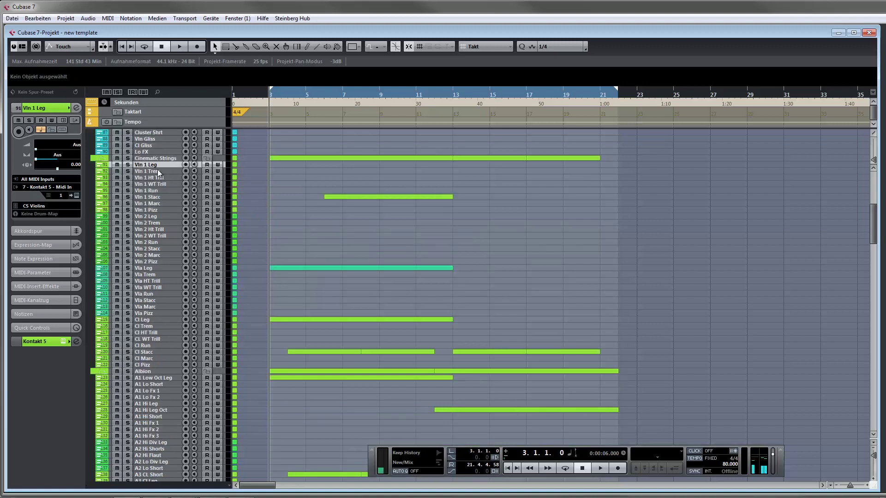
{"action": "left_click", "coordinate": [75, 196]}
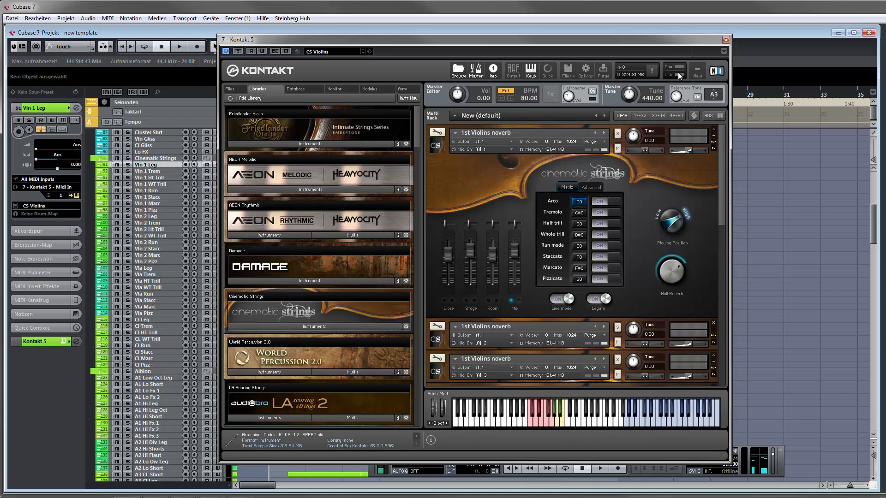
{"action": "left_click", "coordinate": [725, 40]}
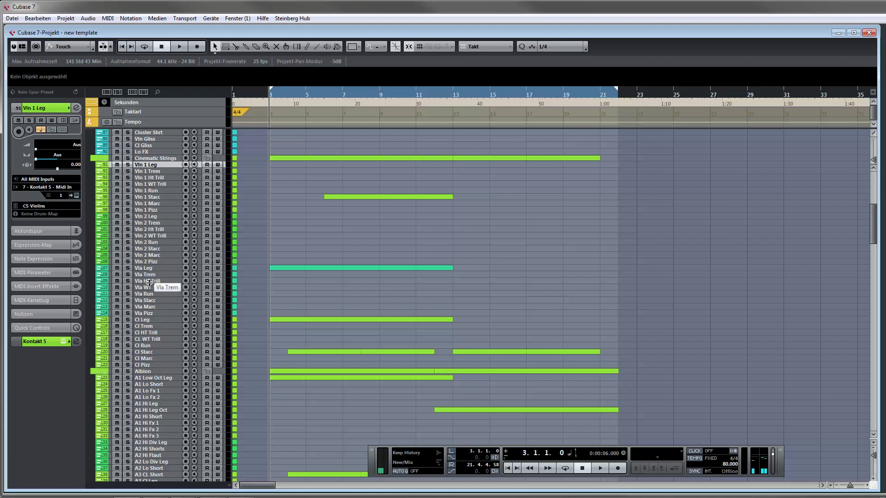
Step: Select the Cl Marc track of Cinematic Strings and look over the string tracks down to the Albion folder
{"action": "left_click", "coordinate": [151, 359]}
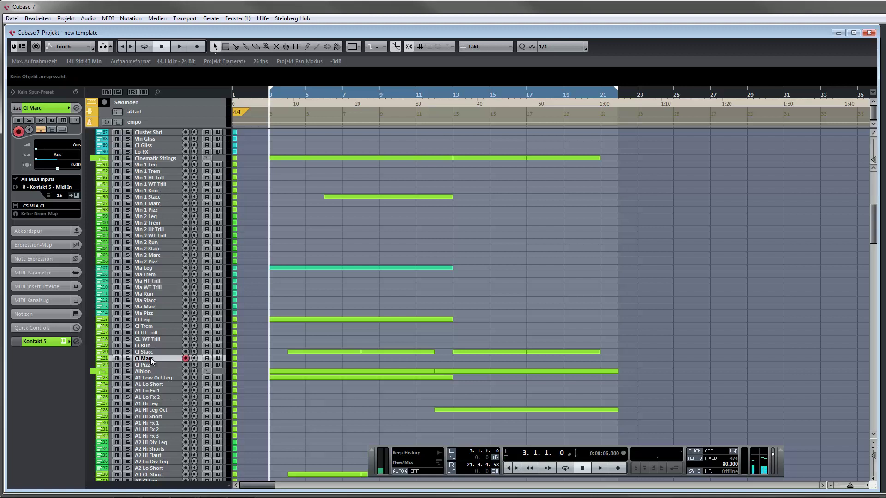
{"action": "scroll", "coordinate": [158, 217], "scroll_direction": "down", "scroll_amount": 3}
{"action": "scroll", "coordinate": [157, 218], "scroll_direction": "up", "scroll_amount": 6}
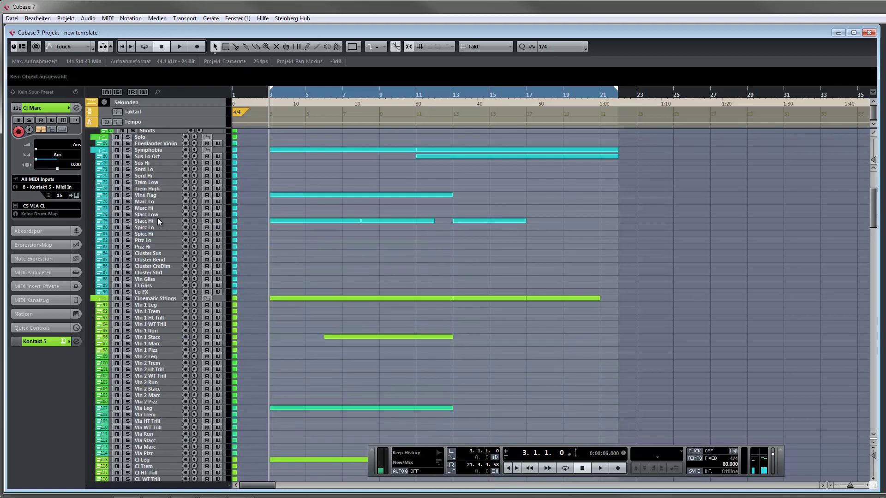
{"action": "scroll", "coordinate": [157, 217], "scroll_direction": "down", "scroll_amount": 3}
{"action": "scroll", "coordinate": [158, 218], "scroll_direction": "down", "scroll_amount": 4}
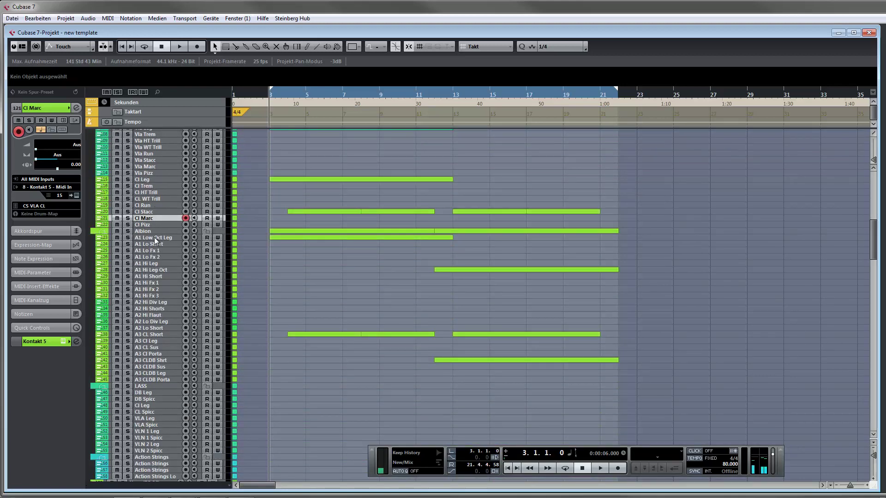
Step: Select Albion's A1 Low Oct Leg and A1 Lo Short tracks in turn, ending on A1 Low Oct Leg
{"action": "left_click", "coordinate": [155, 238]}
{"action": "left_click", "coordinate": [153, 245]}
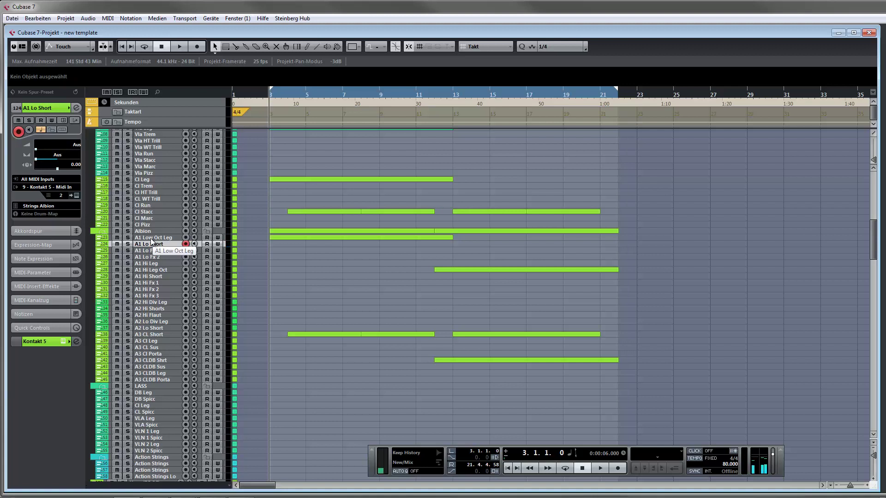
{"action": "left_click", "coordinate": [167, 238]}
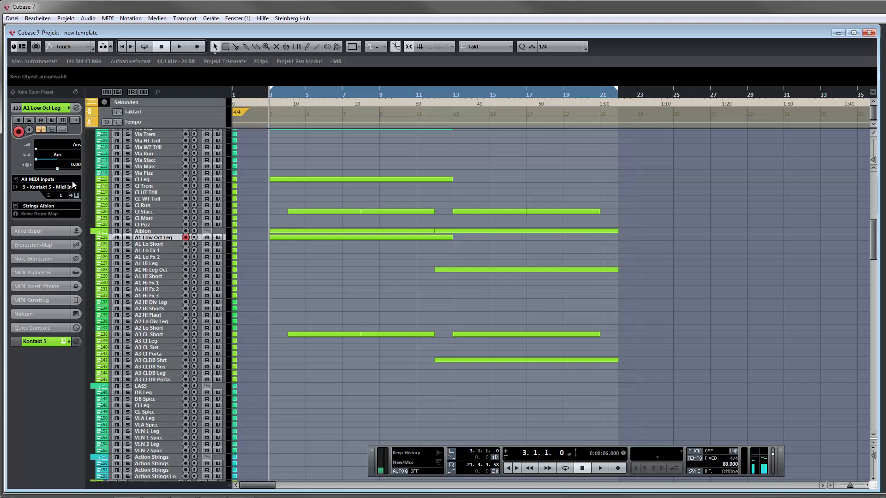
Step: Open the Strings Albion Kontakt instrument, inspect the articulations of the first three Strings Lo patches one by one, and close it
{"action": "left_click", "coordinate": [77, 196]}
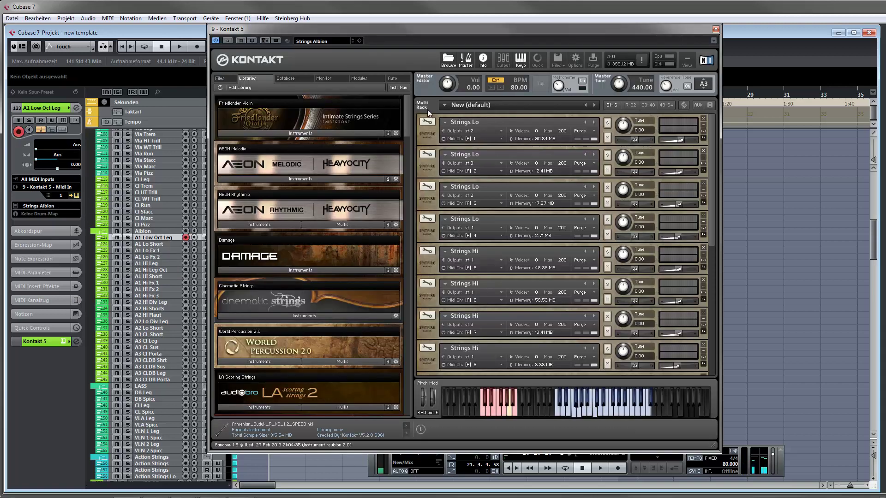
{"action": "left_click", "coordinate": [431, 135]}
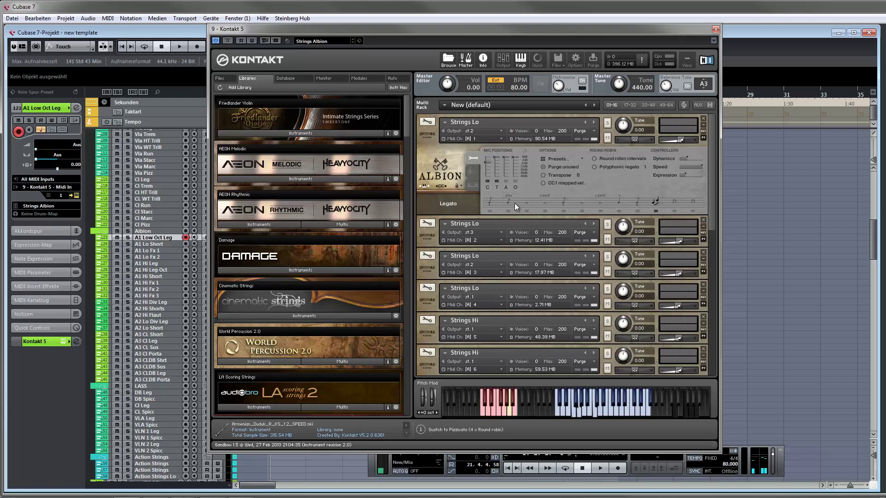
{"action": "left_click", "coordinate": [430, 135]}
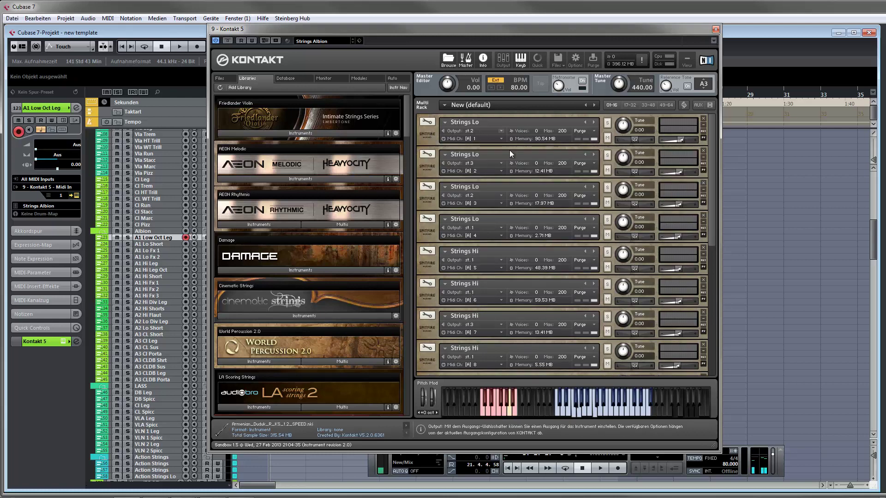
{"action": "left_click", "coordinate": [428, 166]}
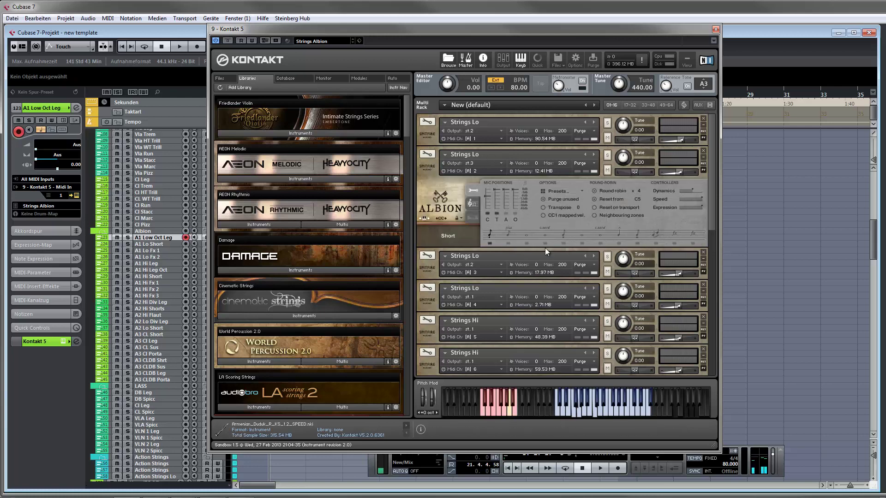
{"action": "left_click", "coordinate": [430, 168]}
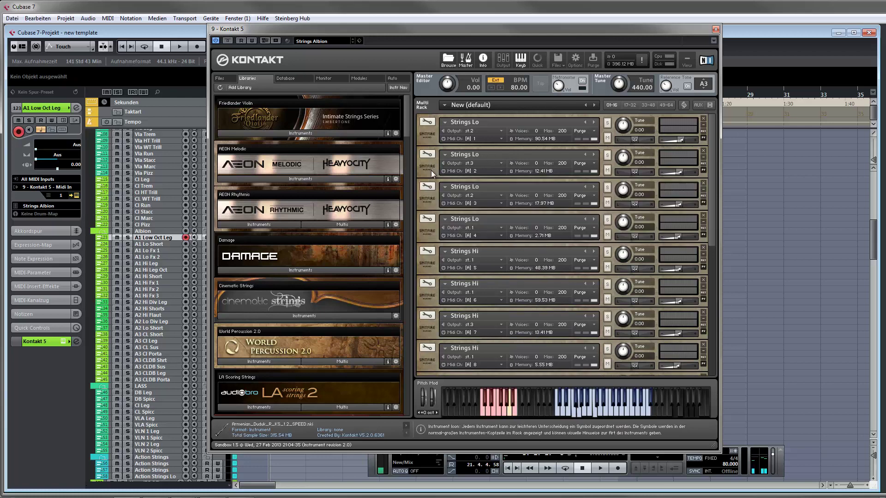
{"action": "left_click", "coordinate": [436, 198]}
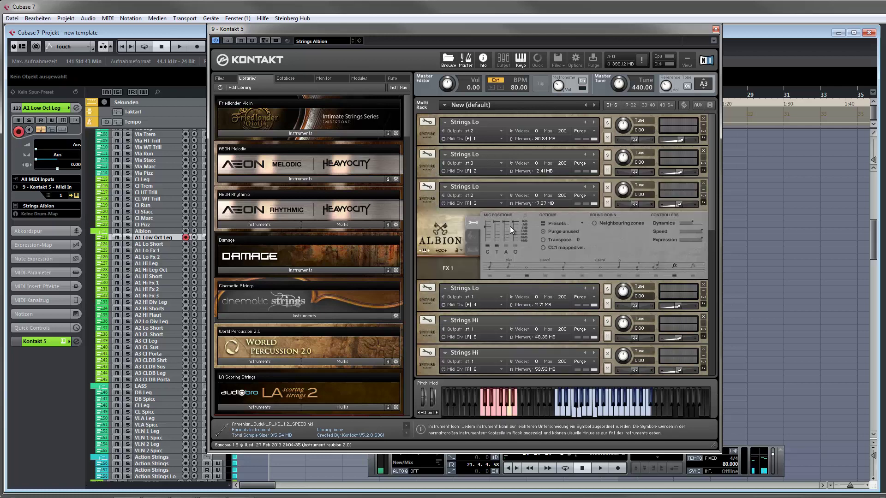
{"action": "left_click", "coordinate": [715, 29]}
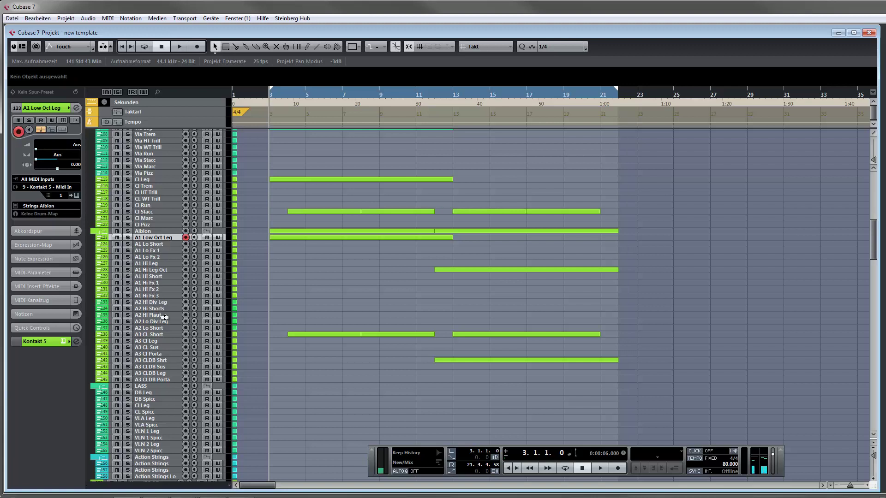
Step: Select Albion's A2 Hi Div Leg, A2 Hi Flaut, A3 CL Short and A3 CLDB Shrt tracks in turn
{"action": "left_click", "coordinate": [158, 303]}
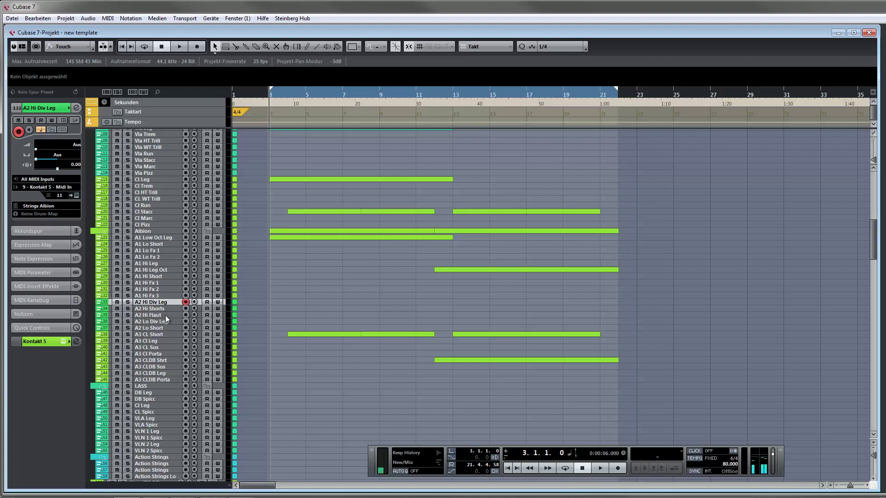
{"action": "left_click", "coordinate": [159, 315]}
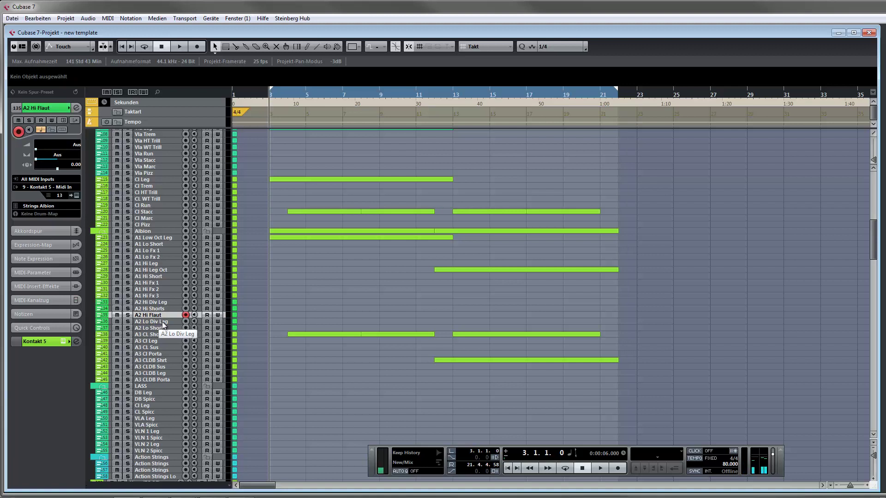
{"action": "scroll", "coordinate": [162, 314], "scroll_direction": "down", "scroll_amount": 4}
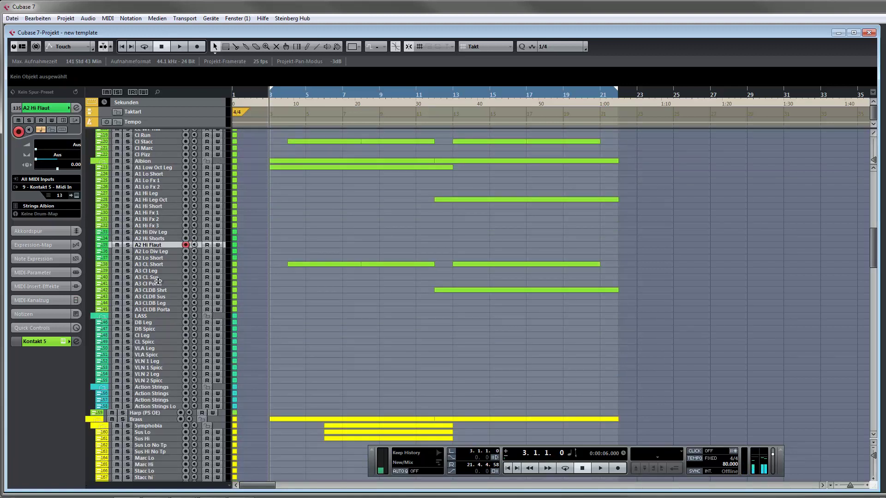
{"action": "left_click", "coordinate": [158, 265]}
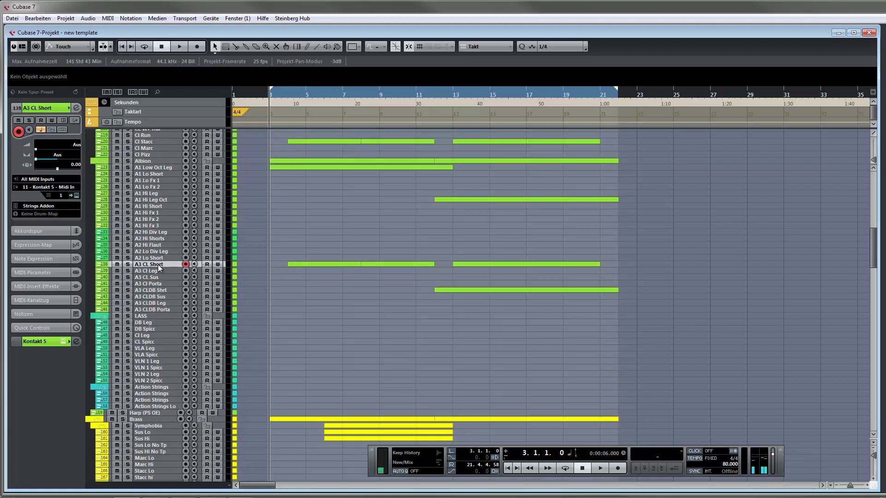
{"action": "left_click", "coordinate": [162, 291]}
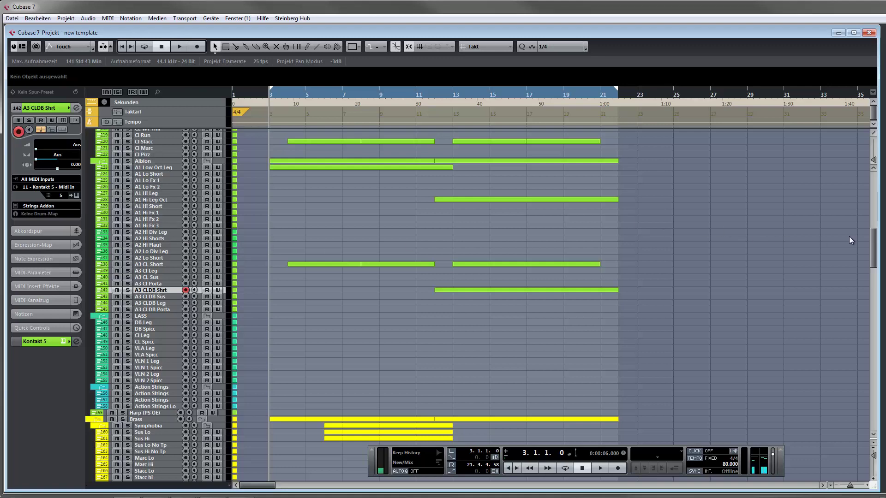
Step: Look over the Strings folder from its Adagio tracks down to Albion, and select the A3 CLDB Leg track
{"action": "left_click_drag", "start_coordinate": [873, 250], "coordinate": [287, 210]}
{"action": "scroll", "coordinate": [192, 220], "scroll_direction": "up", "scroll_amount": 10}
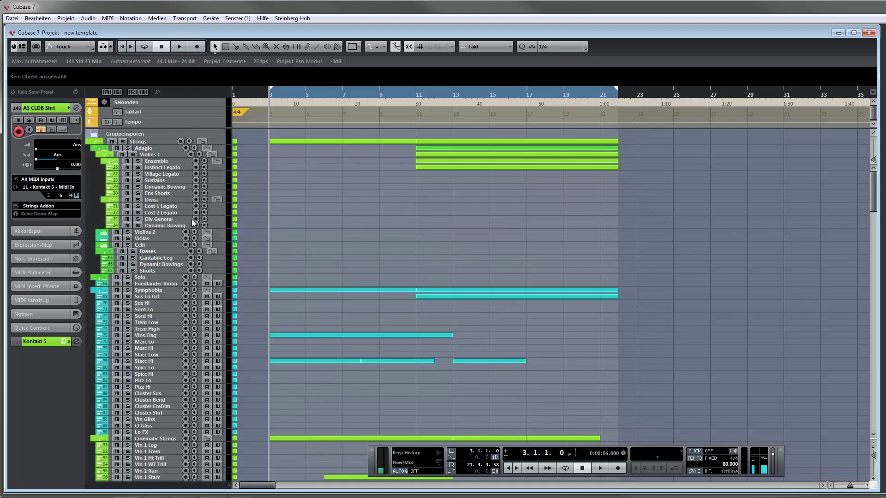
{"action": "scroll", "coordinate": [192, 220], "scroll_direction": "down", "scroll_amount": 15}
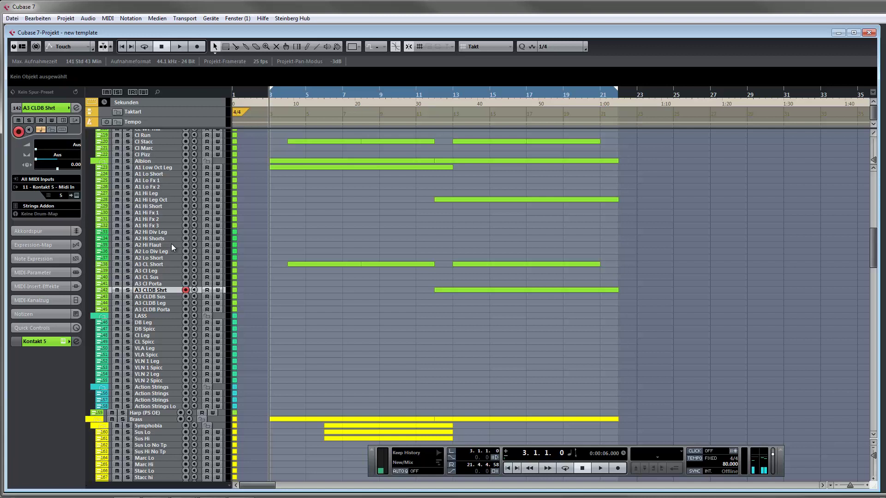
{"action": "left_click", "coordinate": [170, 304]}
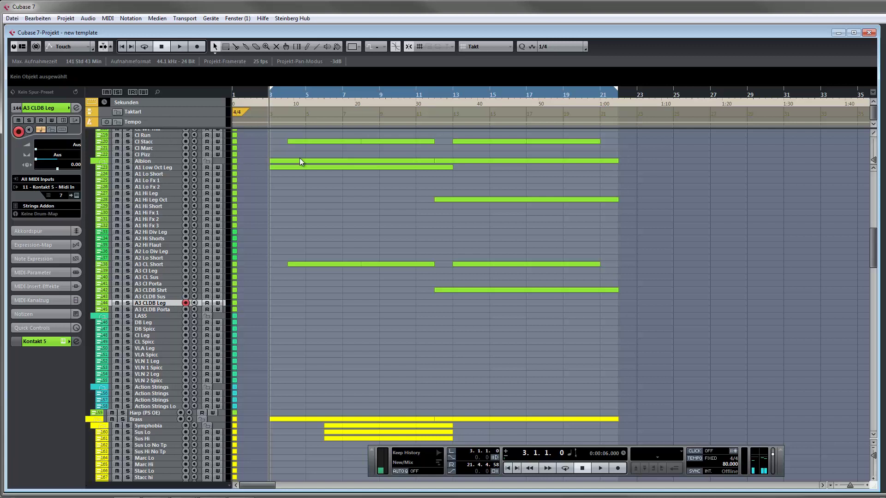
Step: Select the LASS folder track, and its VLN 2 Leg and VLN 2 Spicc tracks in turn
{"action": "scroll", "coordinate": [308, 186], "scroll_direction": "down", "scroll_amount": 3}
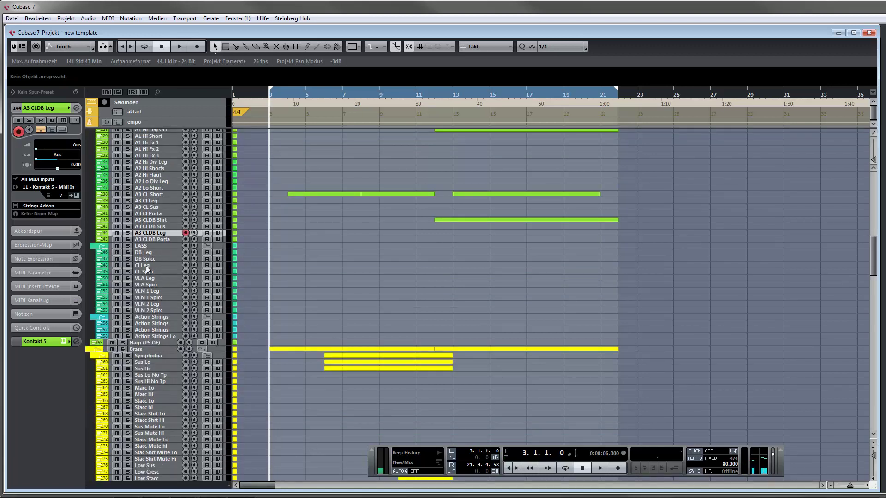
{"action": "left_click", "coordinate": [149, 245]}
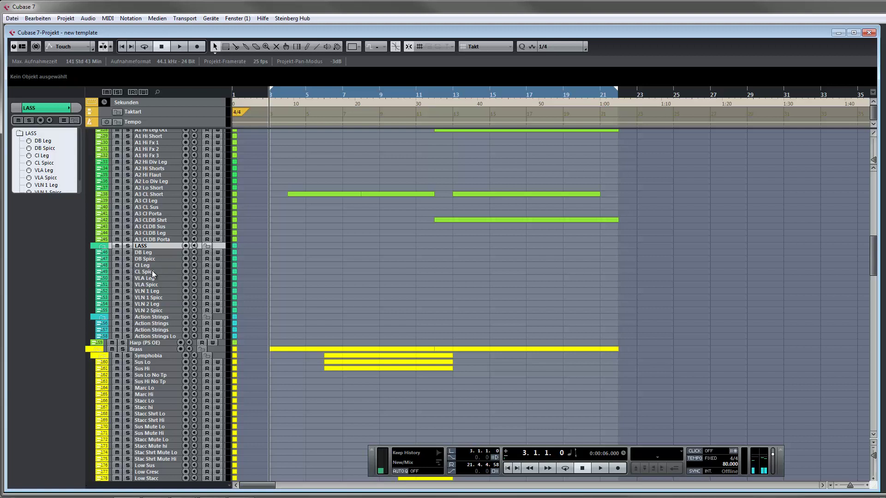
{"action": "left_click", "coordinate": [161, 304]}
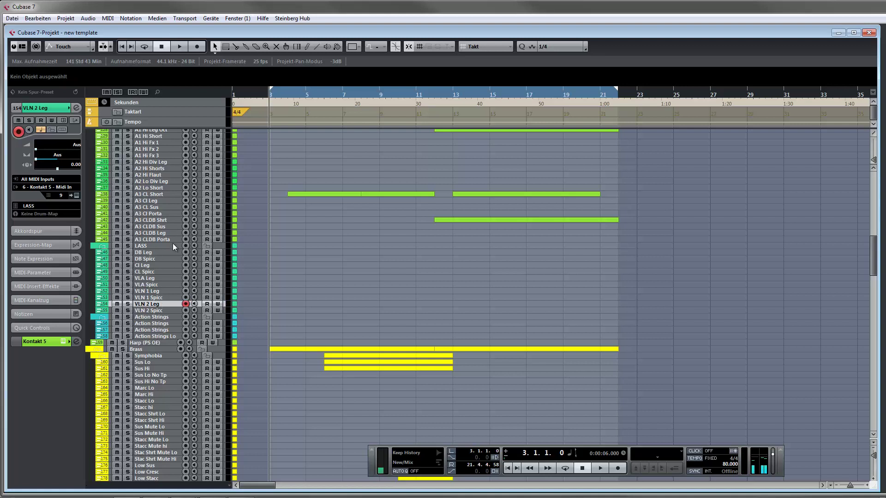
{"action": "left_click", "coordinate": [161, 310]}
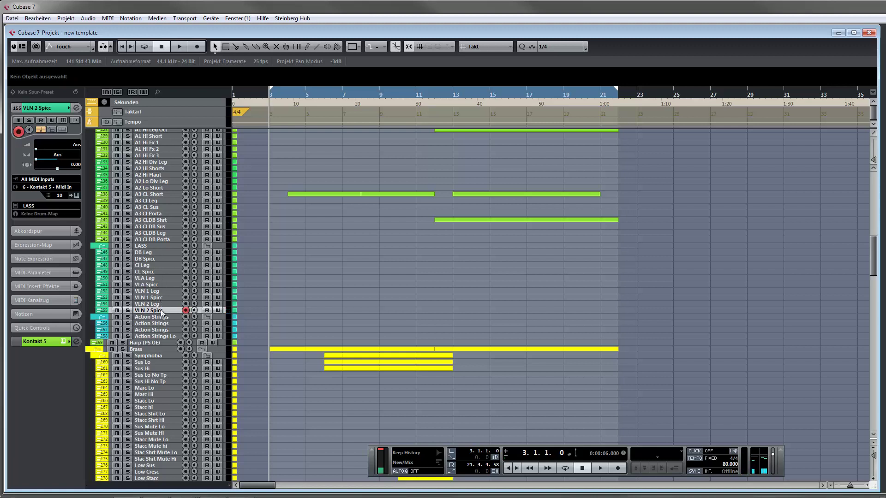
Step: Select the first Action Strings track and review its patches in the Strings Addon Kontakt instrument
{"action": "left_click", "coordinate": [159, 323]}
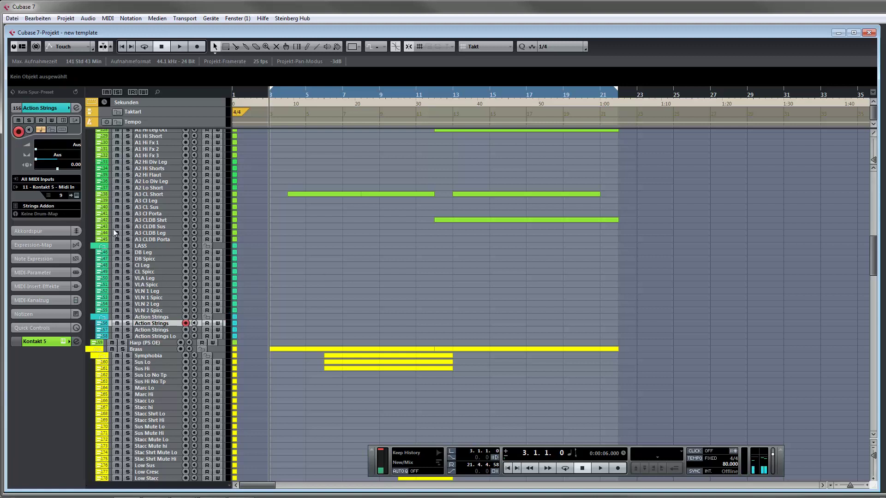
{"action": "left_click", "coordinate": [76, 195]}
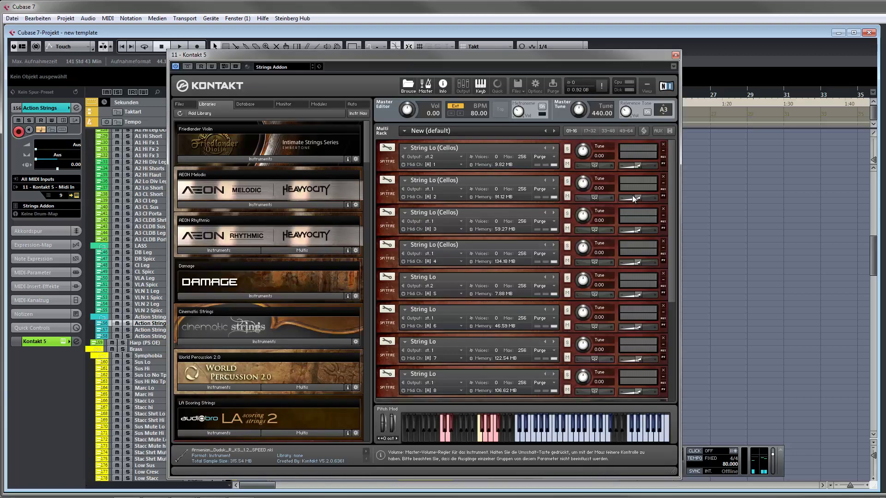
{"action": "left_click_drag", "start_coordinate": [672, 185], "coordinate": [673, 249]}
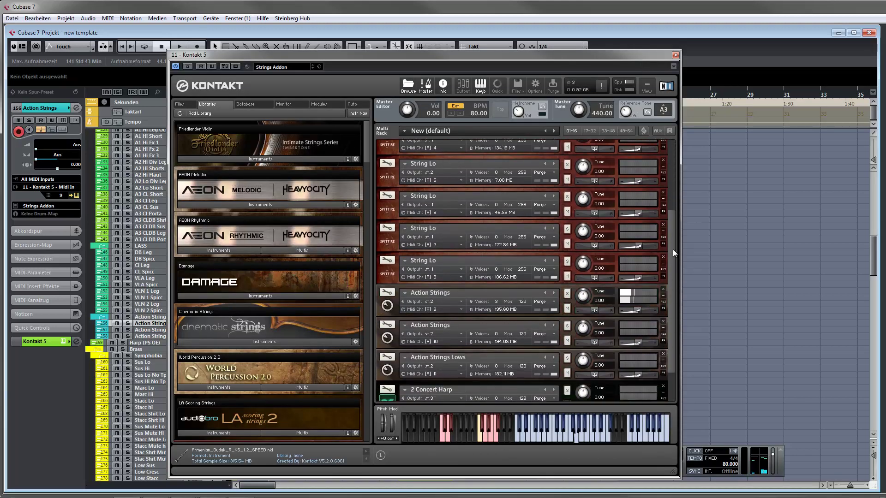
Step: Expand the first Action Strings patch in the Kontakt rack to view its interface, collapse it, and close the Strings Addon instrument
{"action": "left_click", "coordinate": [391, 305]}
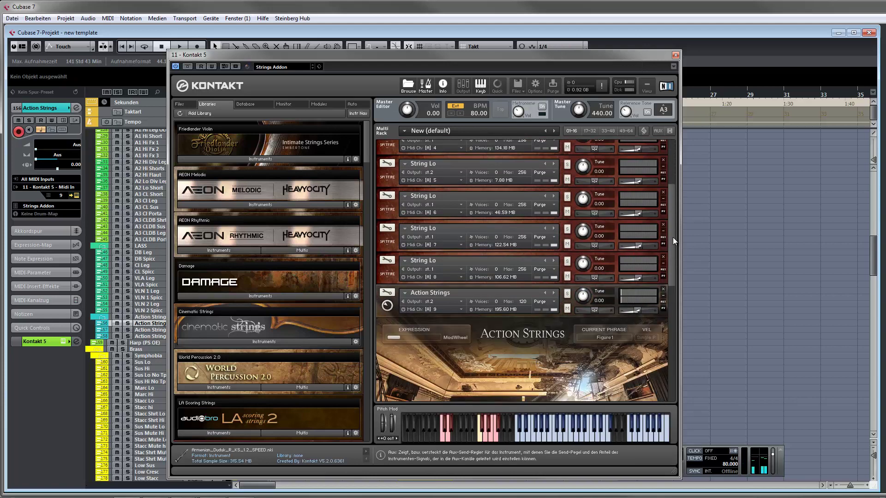
{"action": "left_click_drag", "start_coordinate": [673, 237], "coordinate": [671, 259]}
{"action": "left_click", "coordinate": [387, 260]}
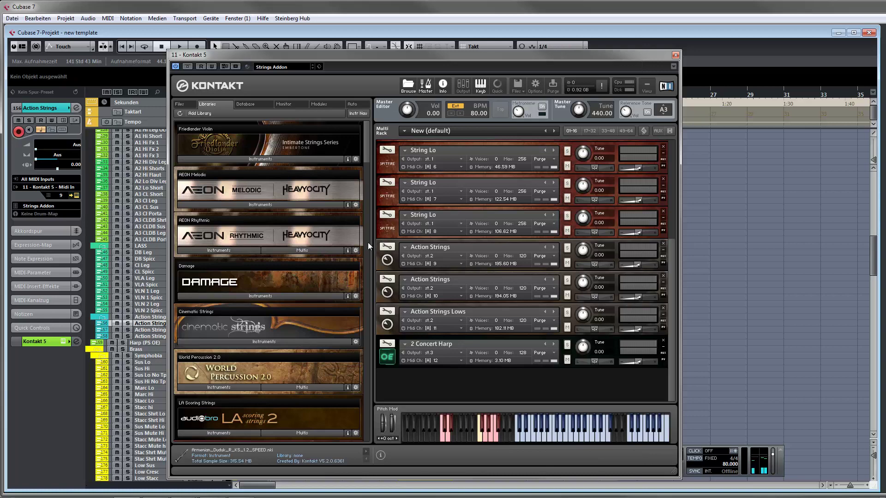
{"action": "left_click", "coordinate": [675, 55]}
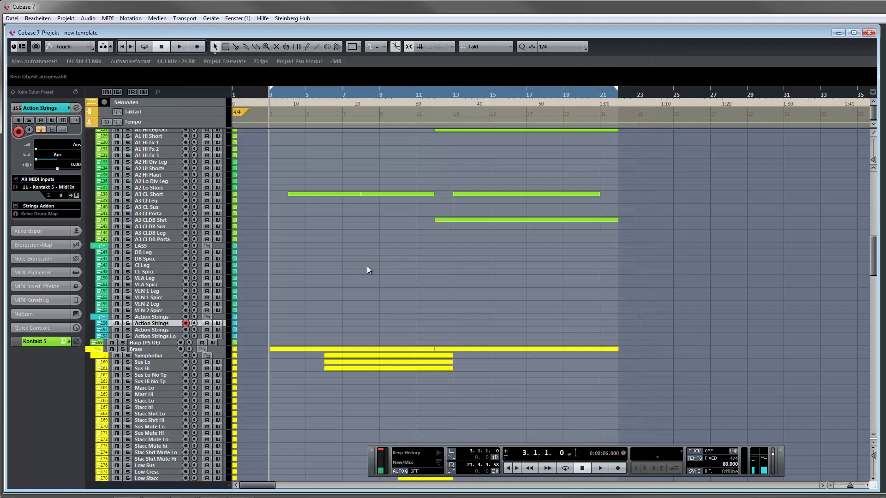
Step: Select the Harp (PS OE) track, the Brass folder and its Cinebrass subfolder in turn
{"action": "scroll", "coordinate": [366, 266], "scroll_direction": "down", "scroll_amount": 4}
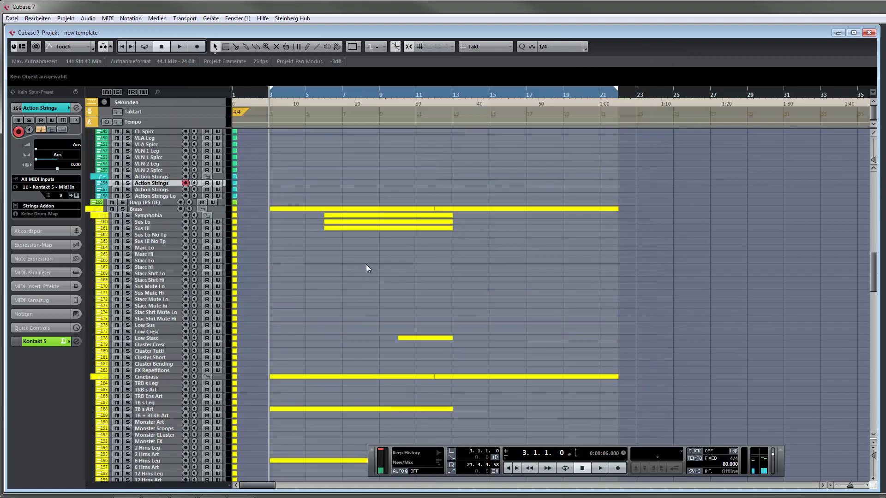
{"action": "left_click", "coordinate": [152, 201]}
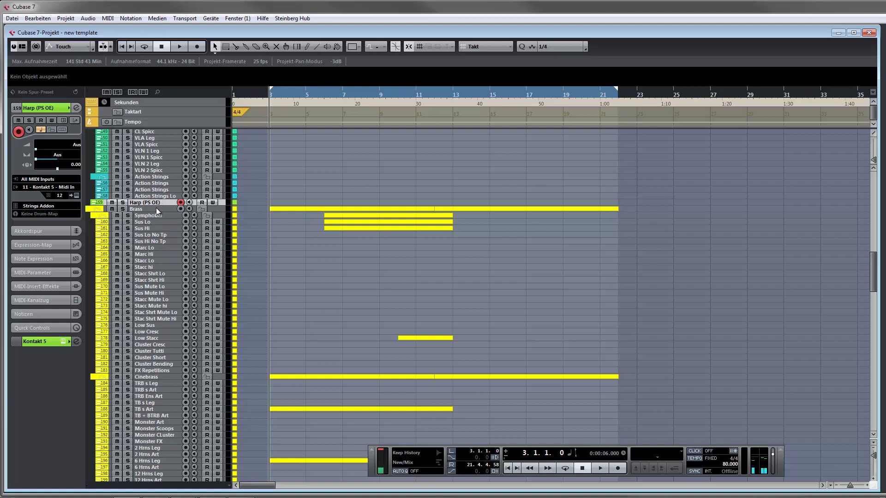
{"action": "left_click", "coordinate": [156, 208]}
{"action": "scroll", "coordinate": [302, 161], "scroll_direction": "down", "scroll_amount": 5}
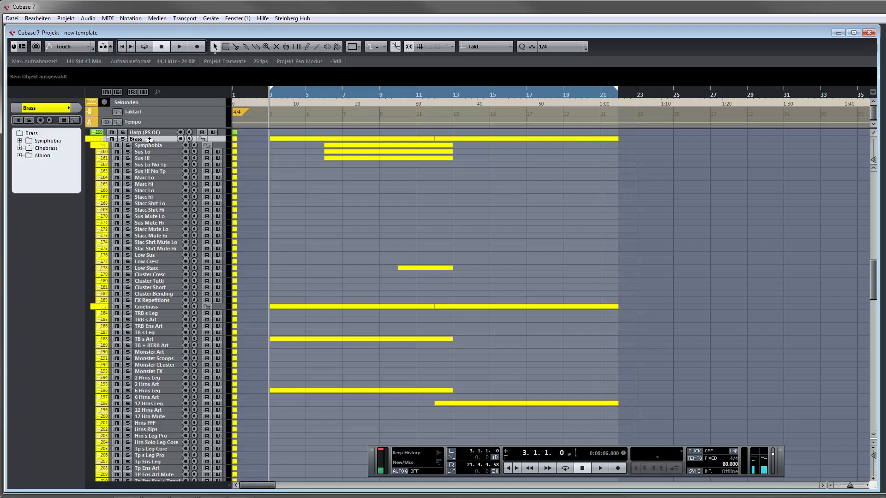
{"action": "scroll", "coordinate": [154, 249], "scroll_direction": "down", "scroll_amount": 5}
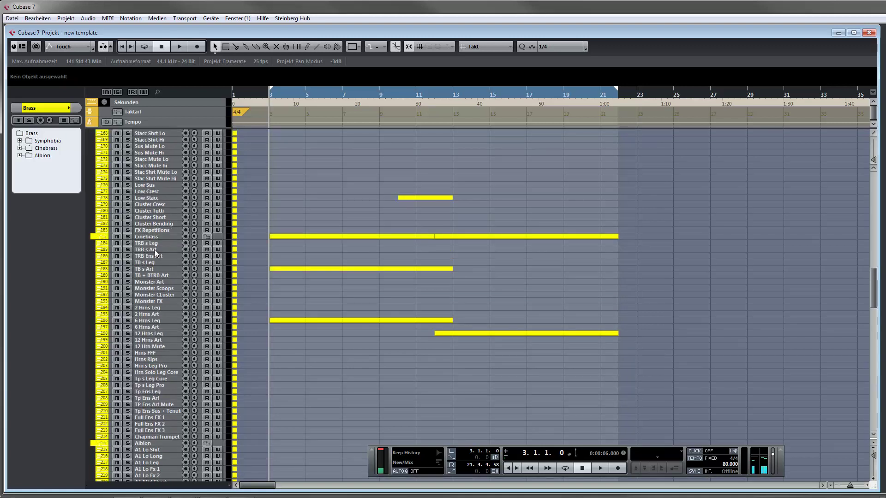
{"action": "left_click", "coordinate": [151, 237]}
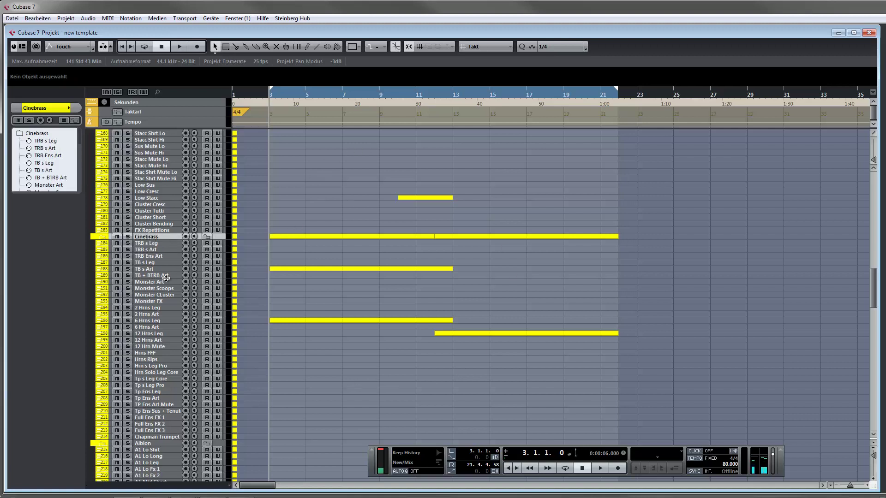
Step: Select the Chapman Trumpet track, view its patch in the Cinebrass 2 Kontakt instrument, and close the instrument window
{"action": "scroll", "coordinate": [167, 275], "scroll_direction": "down", "scroll_amount": 5}
{"action": "scroll", "coordinate": [167, 260], "scroll_direction": "down", "scroll_amount": 5}
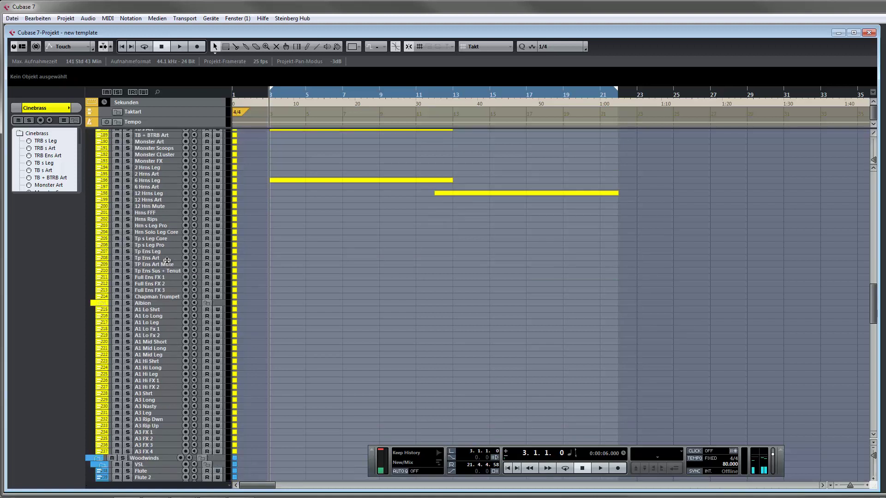
{"action": "left_click", "coordinate": [157, 298]}
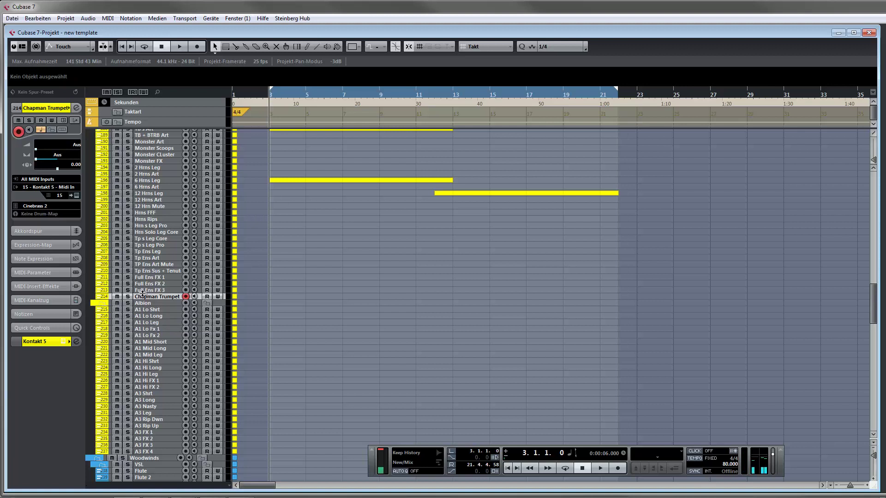
{"action": "left_click", "coordinate": [77, 195]}
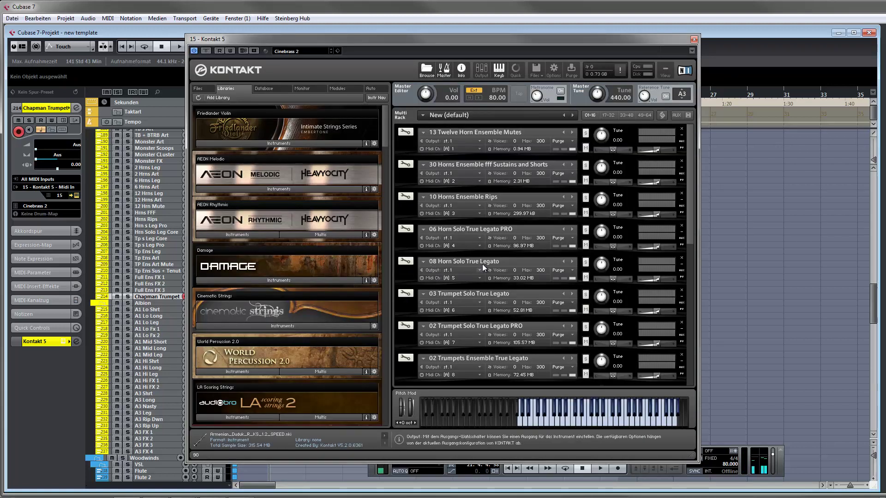
{"action": "mouse_move", "coordinate": [690, 222]}
{"action": "left_mouse_down"}
{"action": "mouse_move", "coordinate": [694, 352]}
{"action": "mouse_move", "coordinate": [680, 359]}
{"action": "left_mouse_up"}
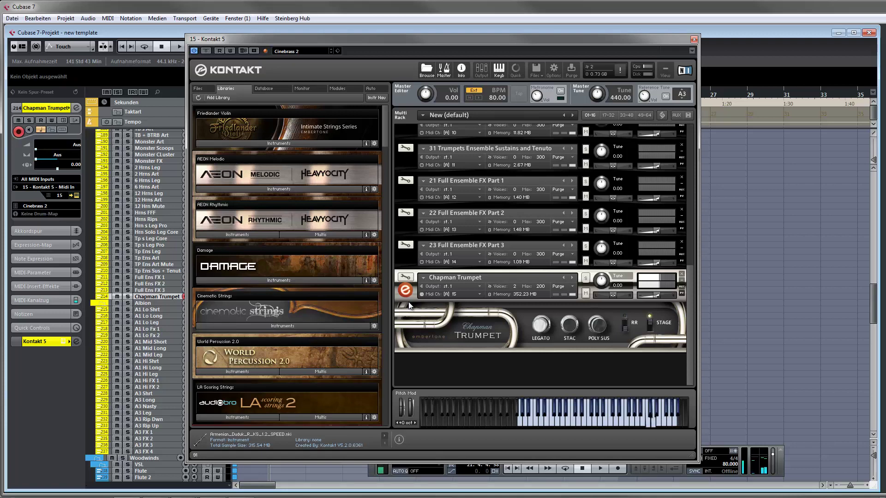
{"action": "left_click", "coordinate": [693, 40]}
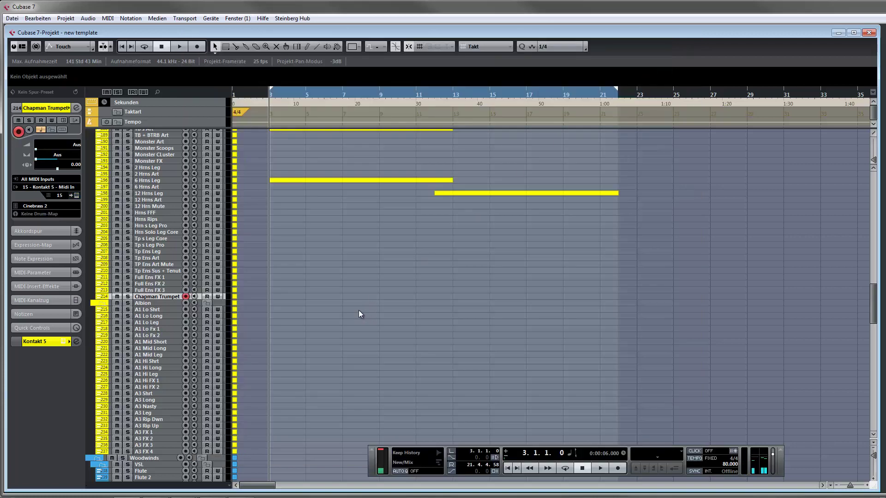
Step: Select the A1 Lo Shrt and A3 Nasty tracks in the brass section's Albion folder in turn
{"action": "scroll", "coordinate": [359, 310], "scroll_direction": "down", "scroll_amount": 3}
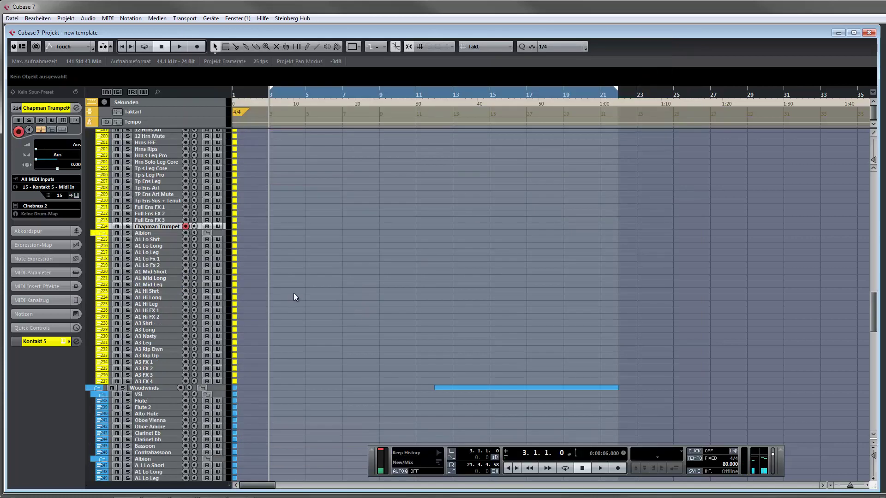
{"action": "left_click", "coordinate": [146, 238]}
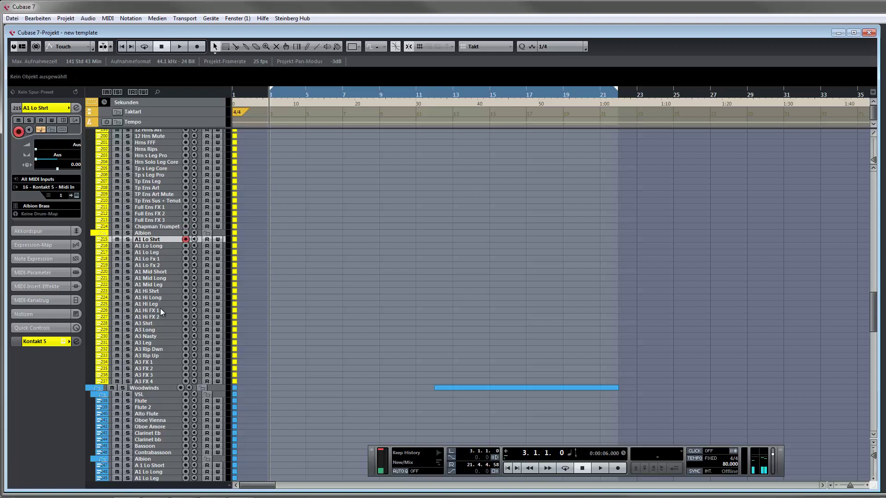
{"action": "left_click", "coordinate": [152, 336]}
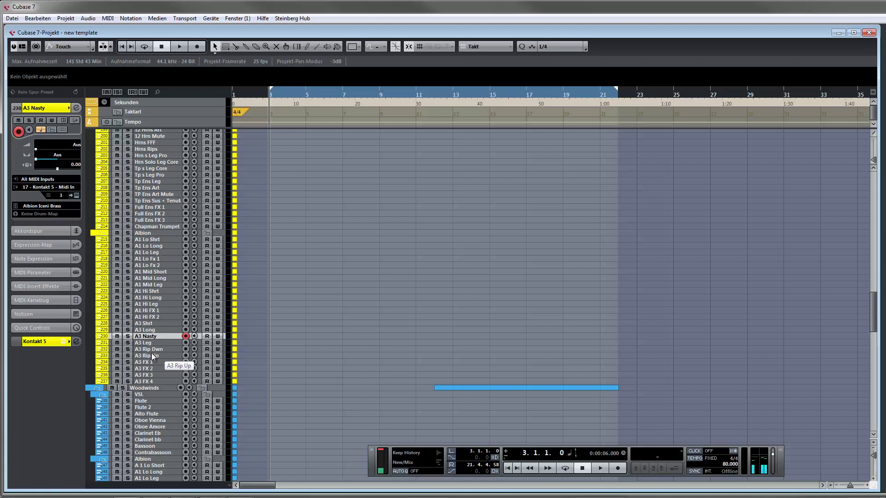
Step: Select the VSL folder within Woodwinds, and its Flute and Oboe Vienna tracks in turn
{"action": "scroll", "coordinate": [158, 353], "scroll_direction": "down", "scroll_amount": 3}
{"action": "scroll", "coordinate": [158, 354], "scroll_direction": "down", "scroll_amount": 3}
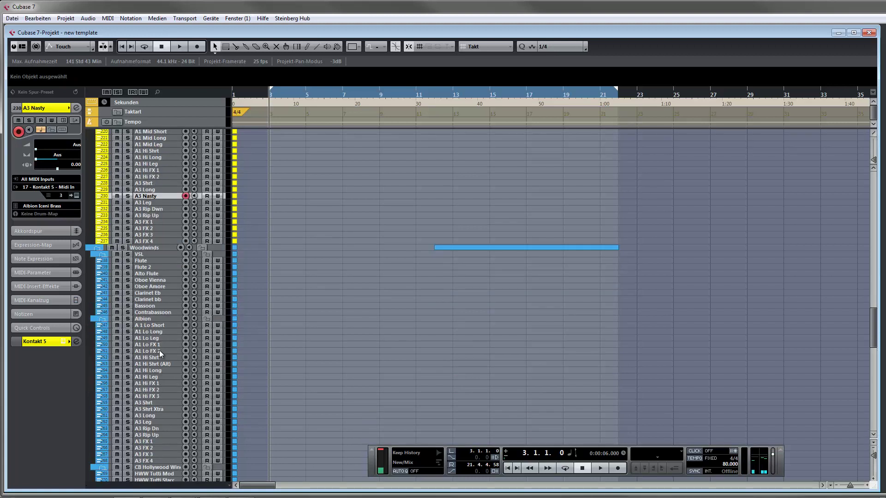
{"action": "left_click", "coordinate": [155, 256]}
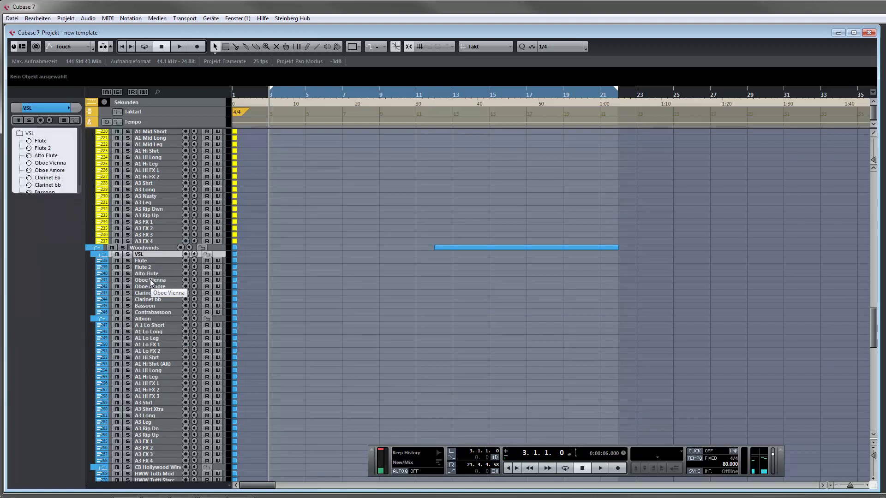
{"action": "left_click", "coordinate": [147, 260]}
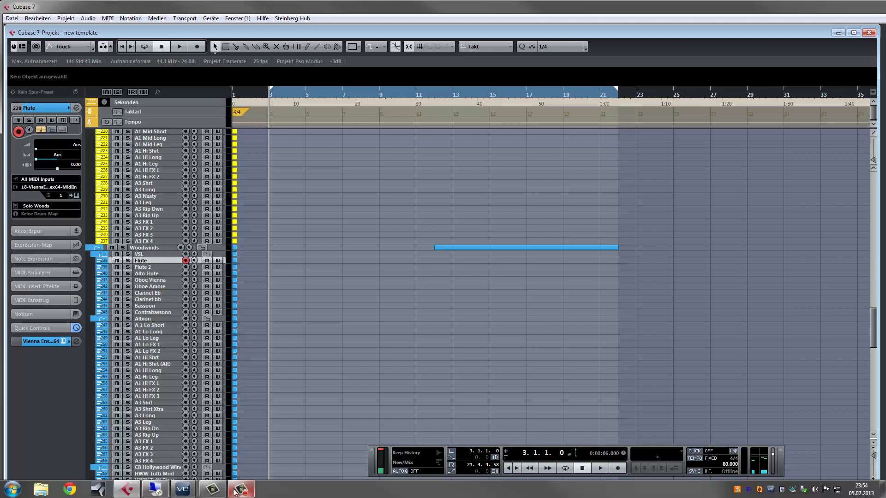
{"action": "mouse_move", "coordinate": [206, 490]}
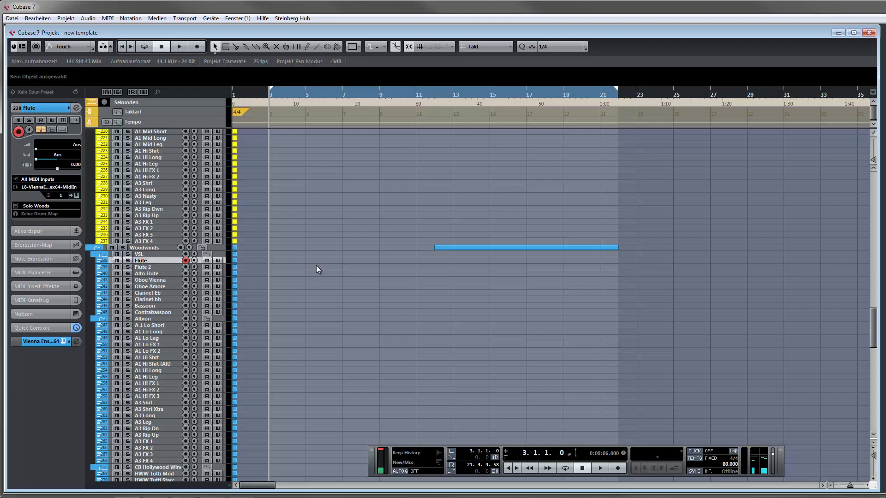
{"action": "left_click", "coordinate": [162, 279]}
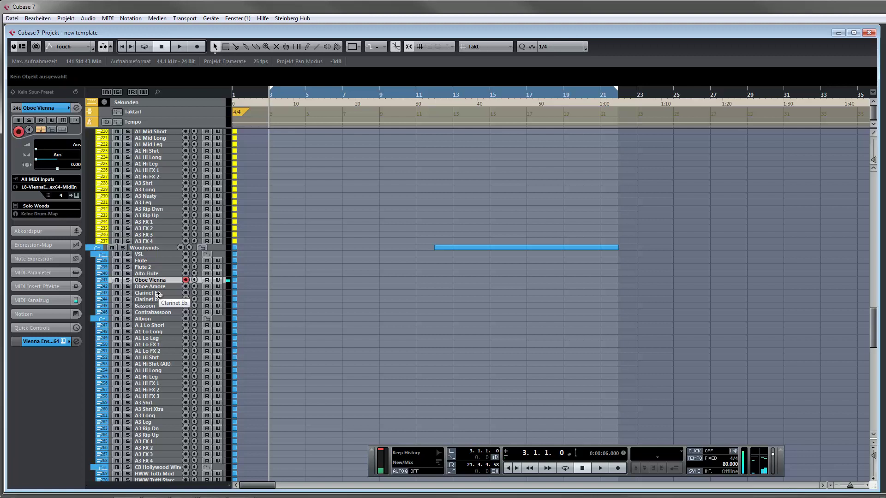
Step: Select the A1 Hi Shrt and A3 Long tracks in the woodwinds' Albion folder in turn
{"action": "scroll", "coordinate": [243, 199], "scroll_direction": "down", "scroll_amount": 4}
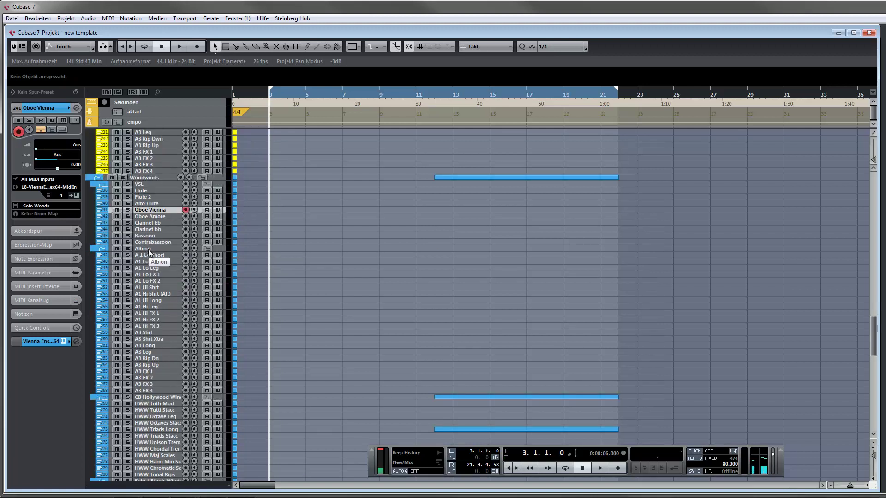
{"action": "left_click", "coordinate": [160, 286]}
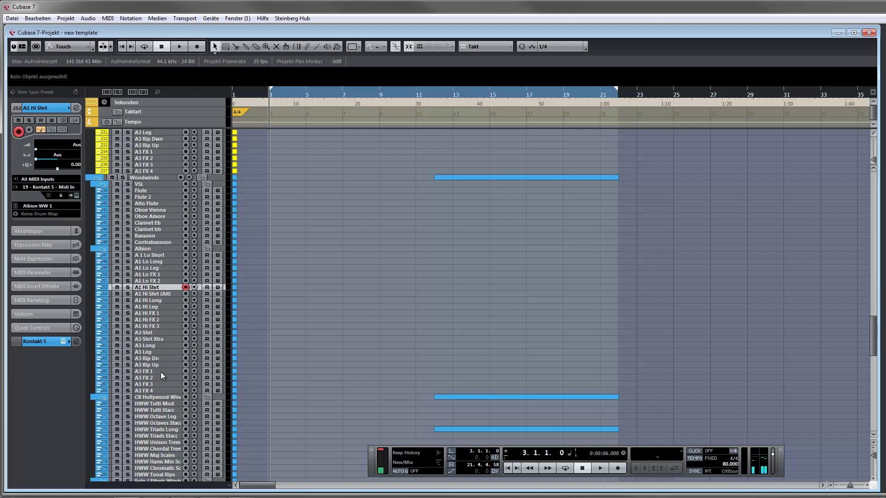
{"action": "left_click", "coordinate": [164, 346]}
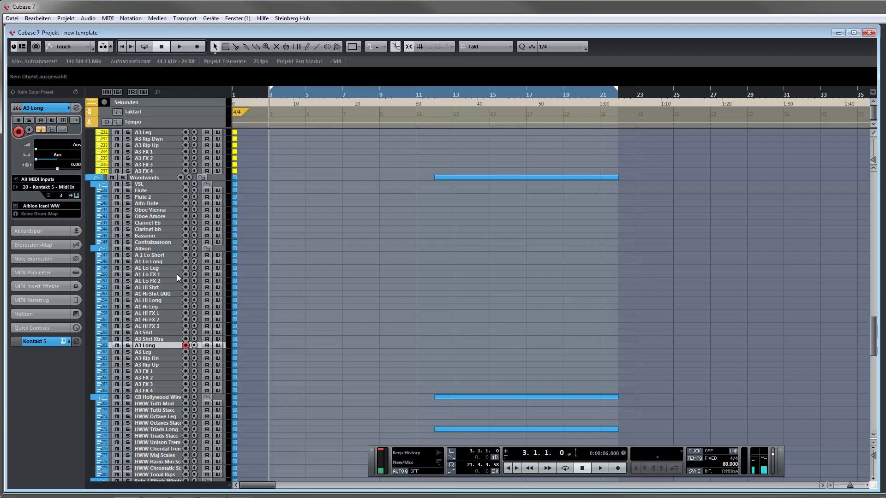
Step: Select the CB Hollywood Winds folder, and its HWW Octaves Stacc, HWW Maj Scales and HWW Triads Stacc tracks in turn
{"action": "scroll", "coordinate": [170, 265], "scroll_direction": "down", "scroll_amount": 3}
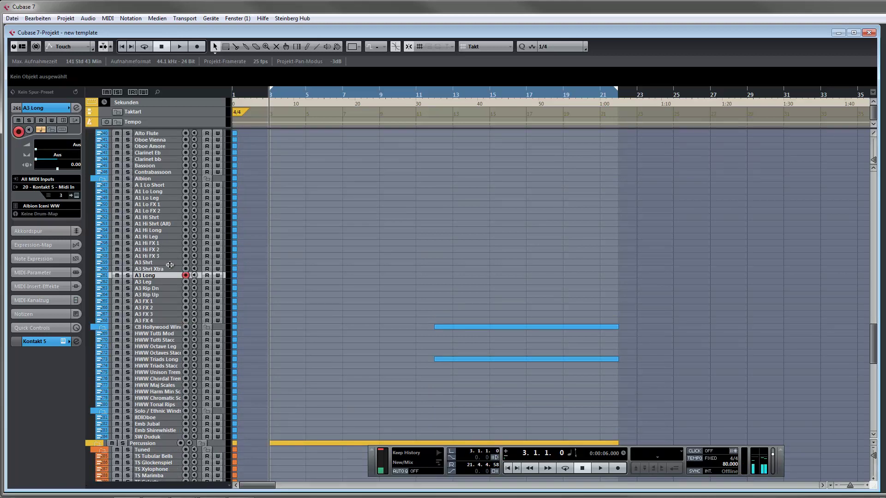
{"action": "scroll", "coordinate": [170, 265], "scroll_direction": "down", "scroll_amount": 3}
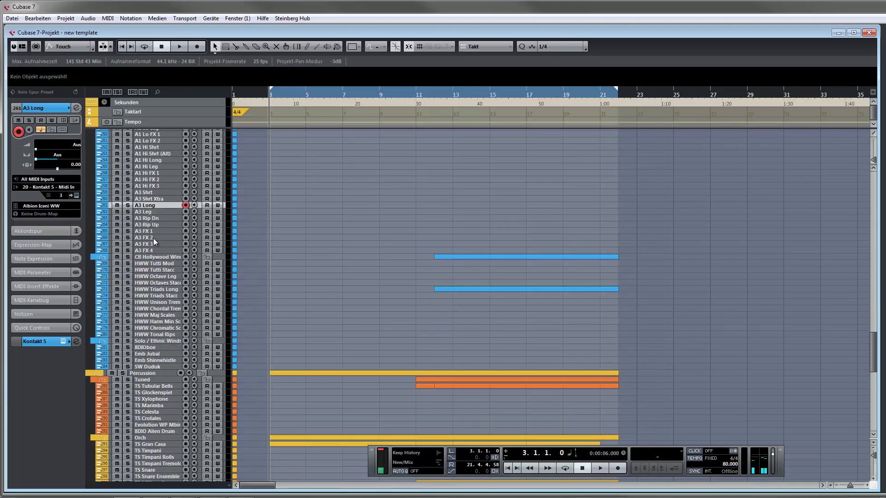
{"action": "scroll", "coordinate": [159, 217], "scroll_direction": "down", "scroll_amount": 3}
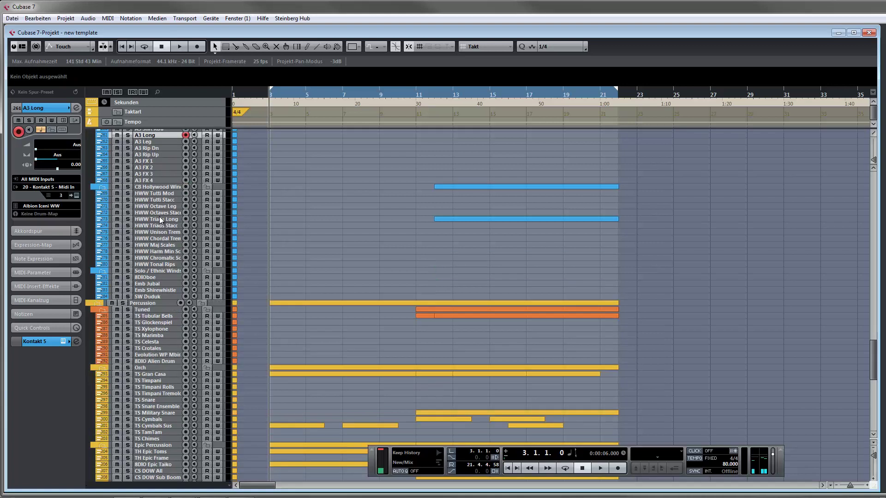
{"action": "double_click", "coordinate": [161, 187]}
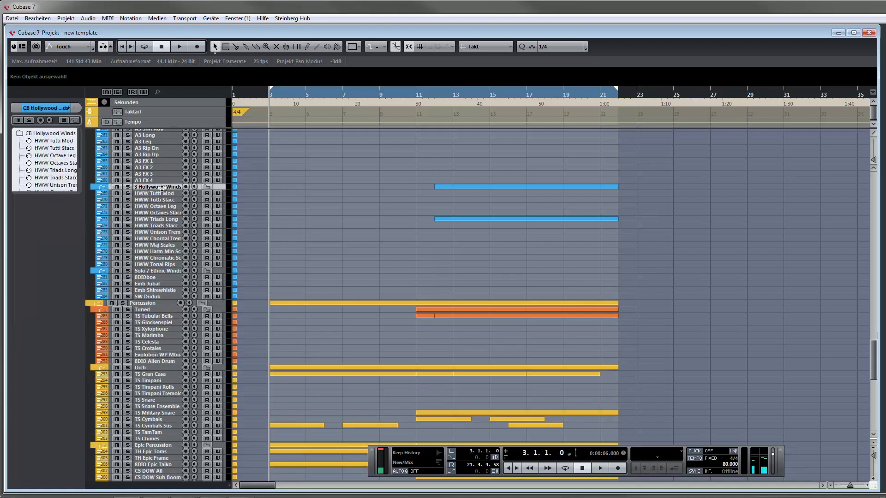
{"action": "key", "text": "Return"}
{"action": "left_click", "coordinate": [161, 213]}
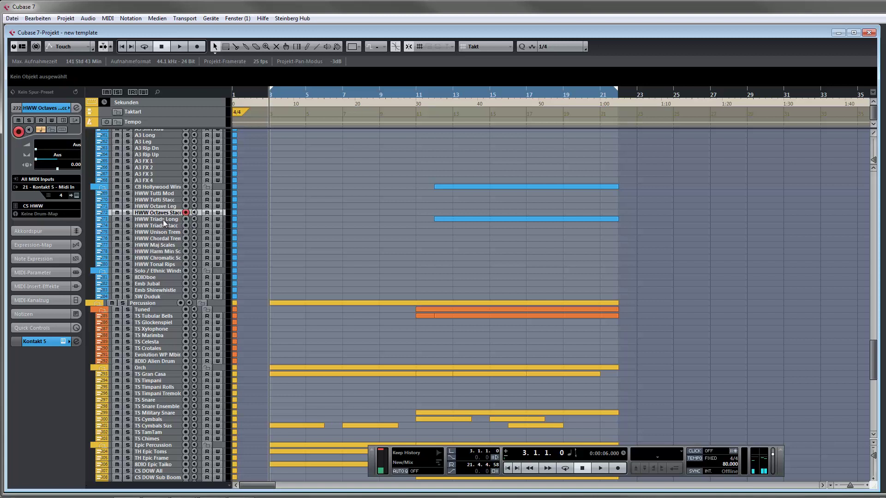
{"action": "left_click", "coordinate": [157, 245]}
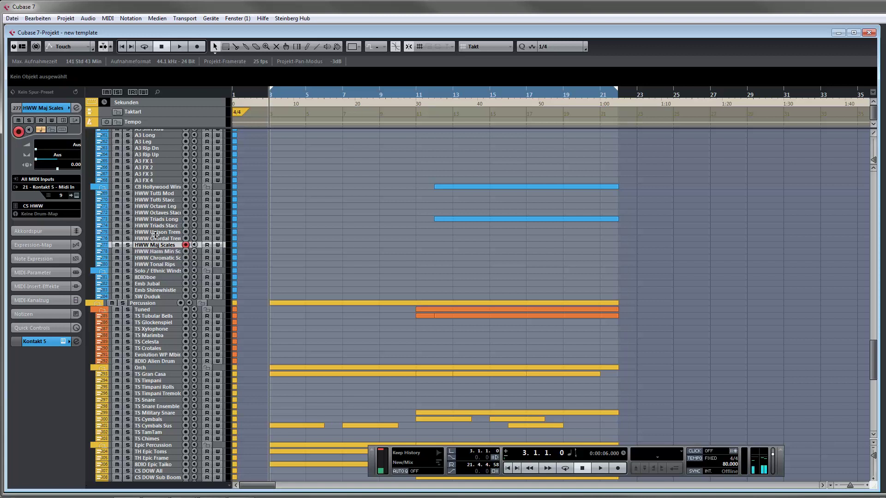
{"action": "left_click", "coordinate": [165, 226]}
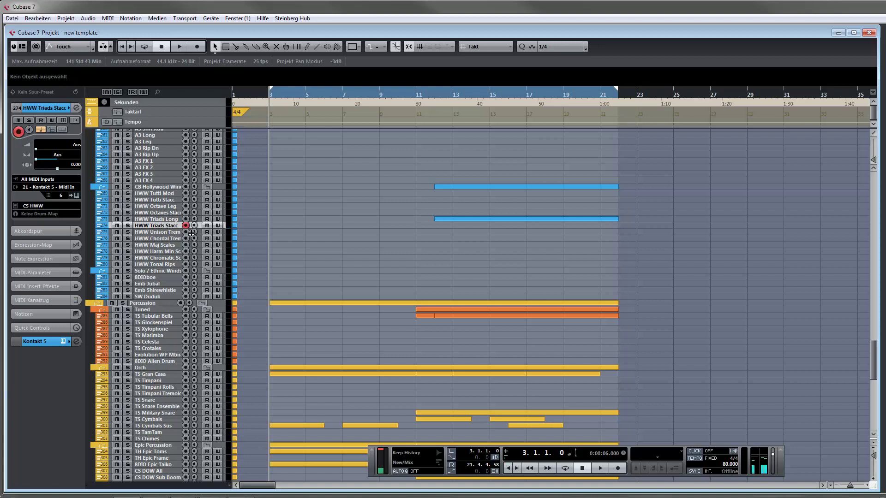
Step: Select the 8DIOboe, Emb Jubal and Emb Shirewhistle tracks in the Solo / Ethnic Winds folder in turn
{"action": "left_click", "coordinate": [162, 277]}
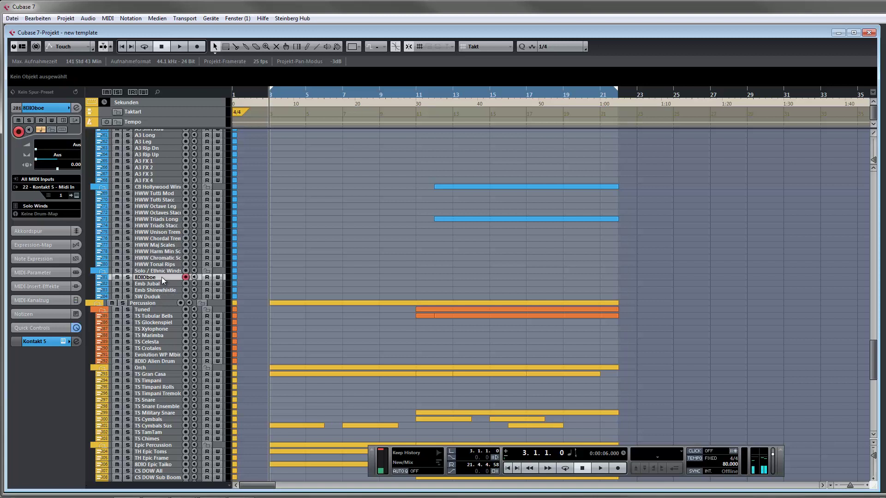
{"action": "scroll", "coordinate": [295, 239], "scroll_direction": "down", "scroll_amount": 4}
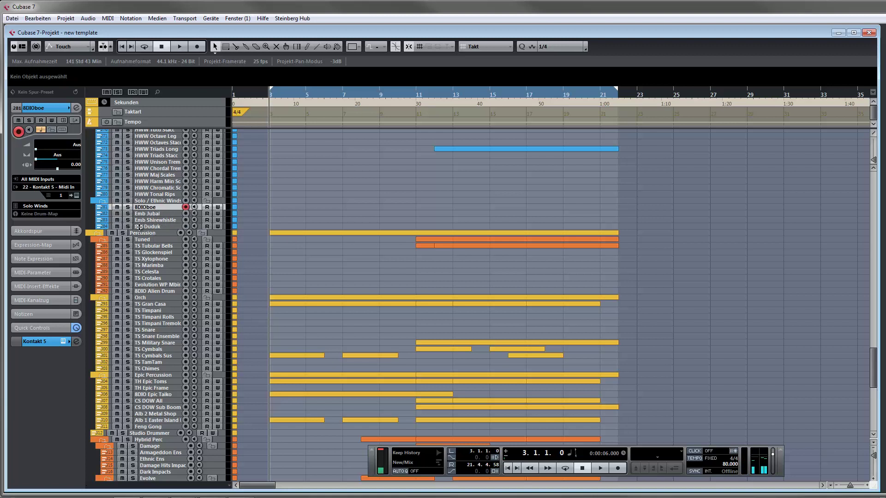
{"action": "left_click", "coordinate": [148, 213]}
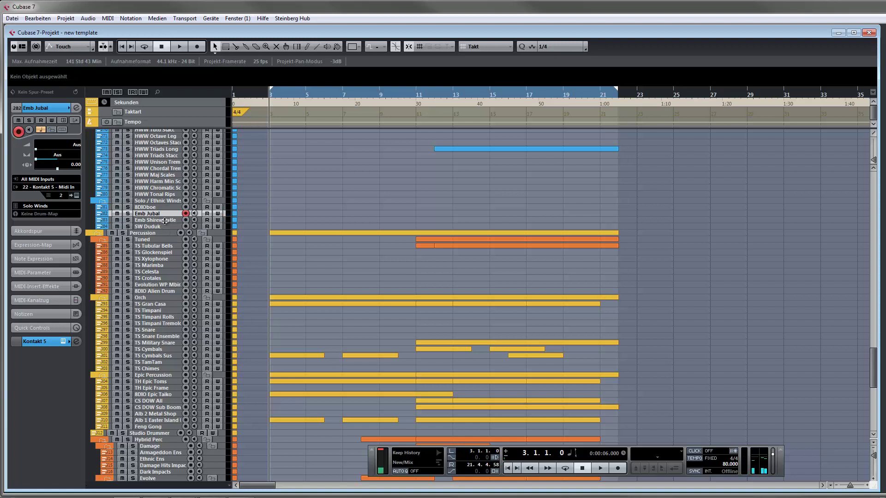
{"action": "left_click", "coordinate": [165, 221]}
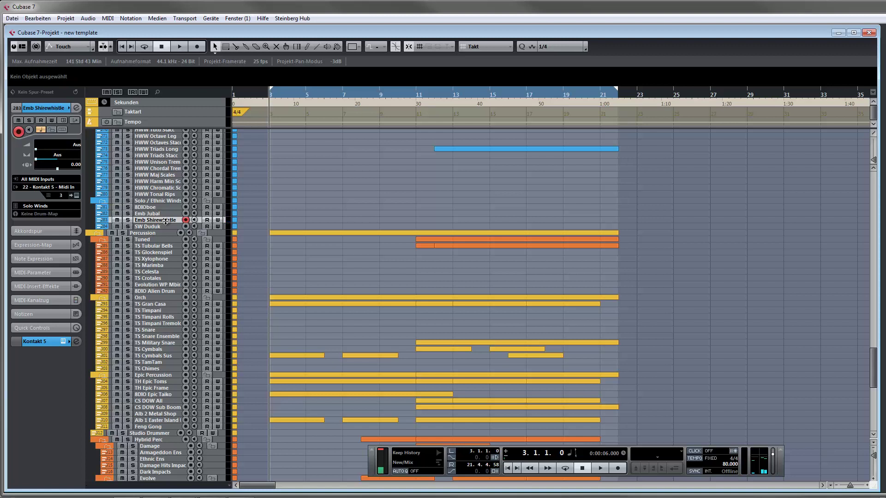
Step: Select the SW Duduk track and view its Armenian Duduk instrument in Kontakt, then collapse it and close the instrument window
{"action": "key", "text": "Down"}
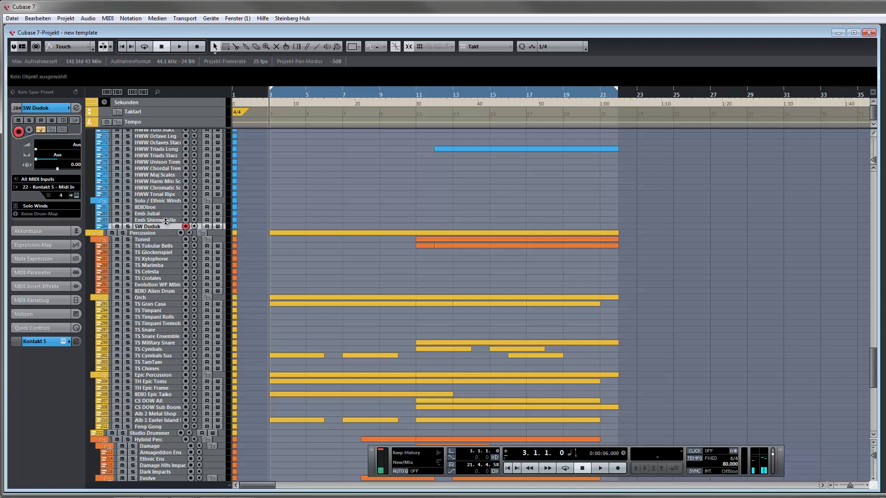
{"action": "left_click", "coordinate": [77, 195]}
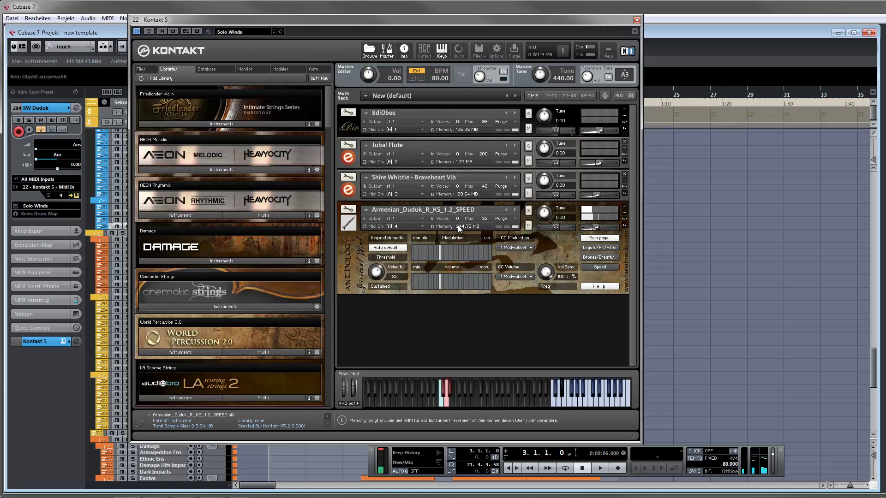
{"action": "left_click", "coordinate": [492, 205]}
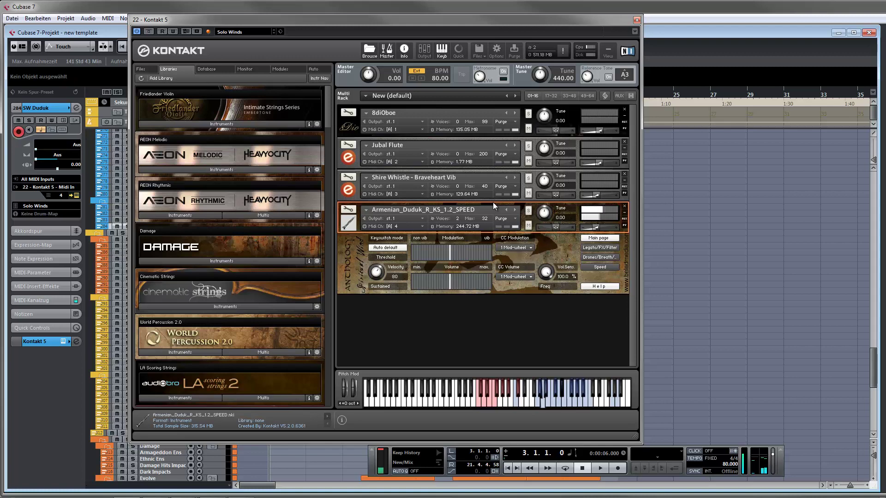
{"action": "left_click", "coordinate": [346, 224]}
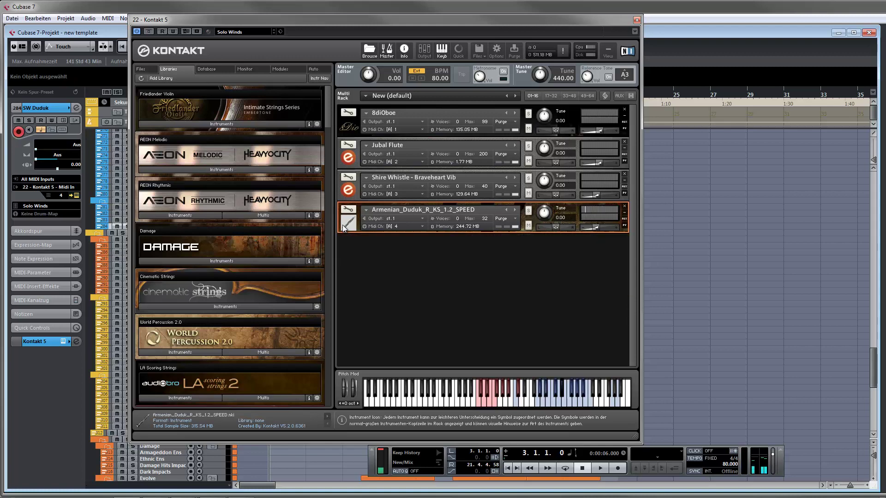
{"action": "left_click", "coordinate": [637, 20]}
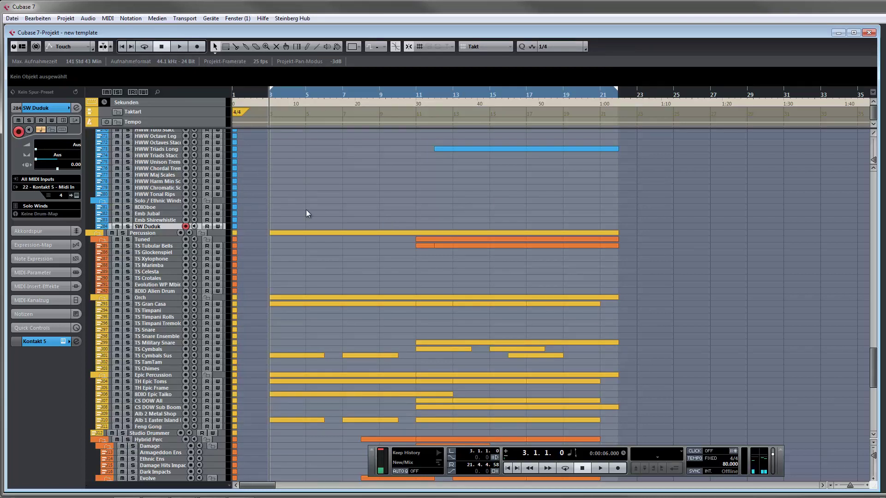
Step: Select the Tuned percussion folder and its TS Tubular Bells track, and view the track's Kontakt instrument before closing it
{"action": "left_click", "coordinate": [158, 239]}
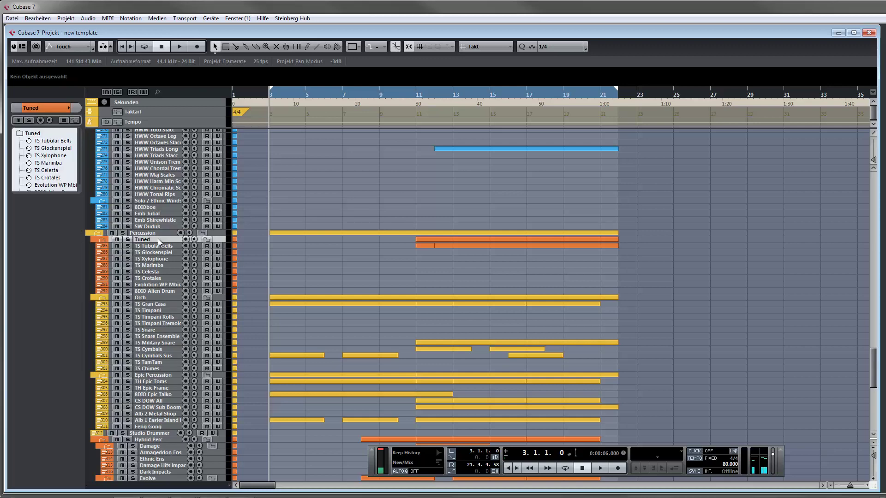
{"action": "left_click", "coordinate": [151, 246]}
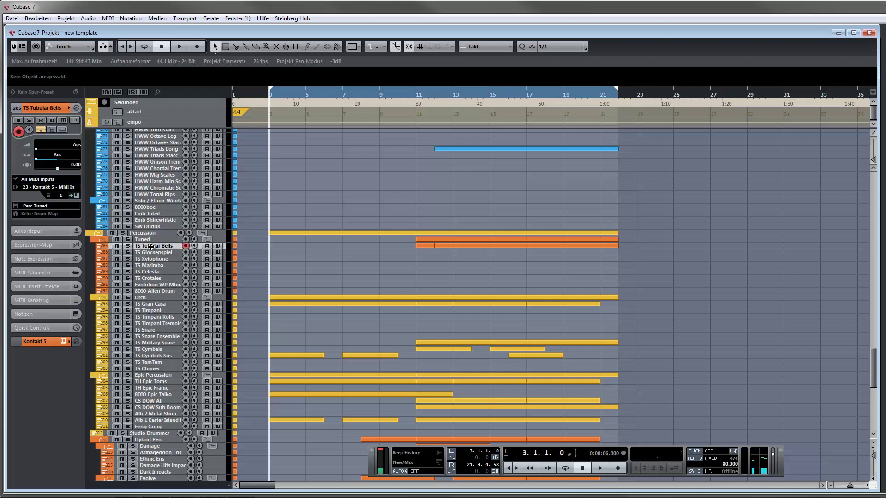
{"action": "left_click", "coordinate": [77, 196]}
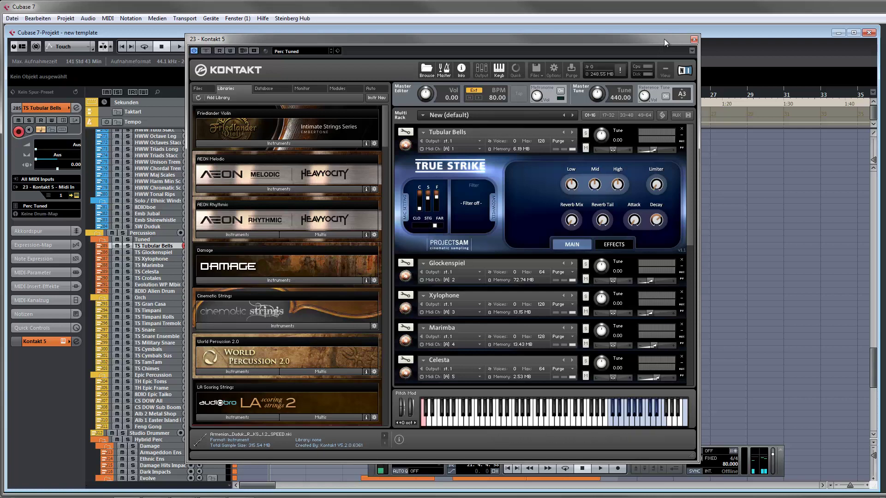
{"action": "left_click", "coordinate": [693, 39]}
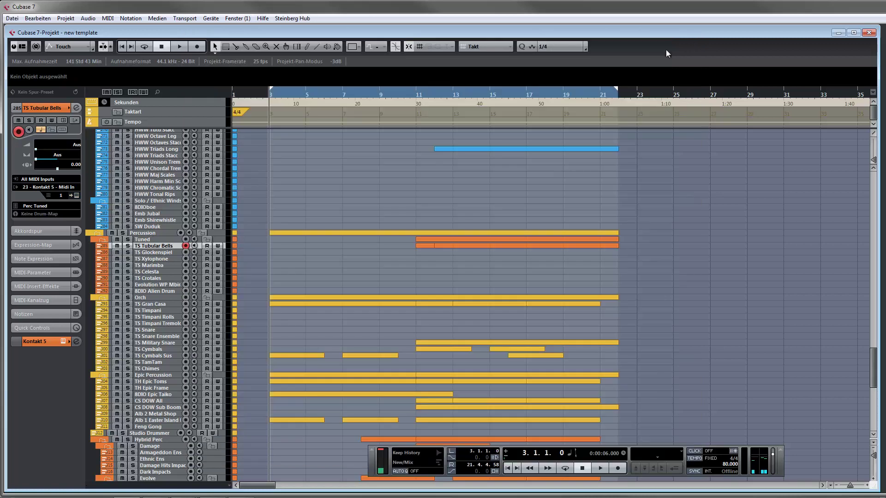
Step: Select the TS Glockenspiel, TS Xylophone, TS Celesta, TS Crotales and Evolution WP Mbira tracks in the Tuned folder in turn
{"action": "left_click", "coordinate": [169, 254]}
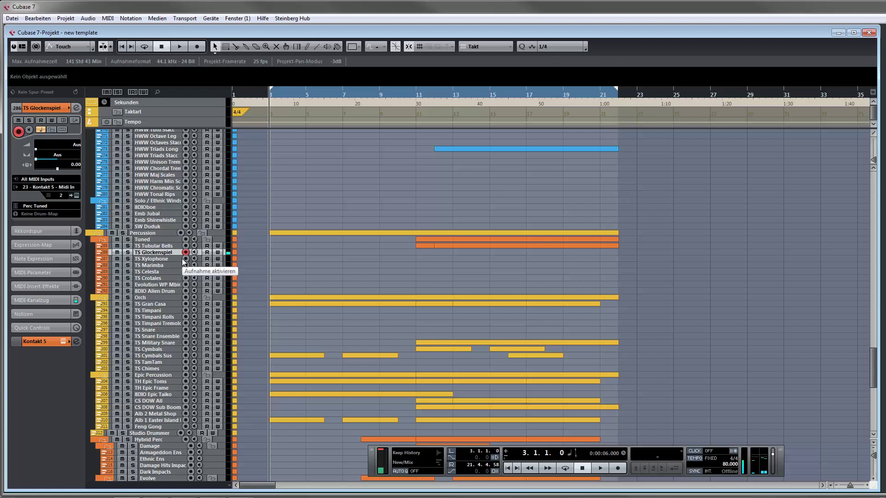
{"action": "key", "text": "Down"}
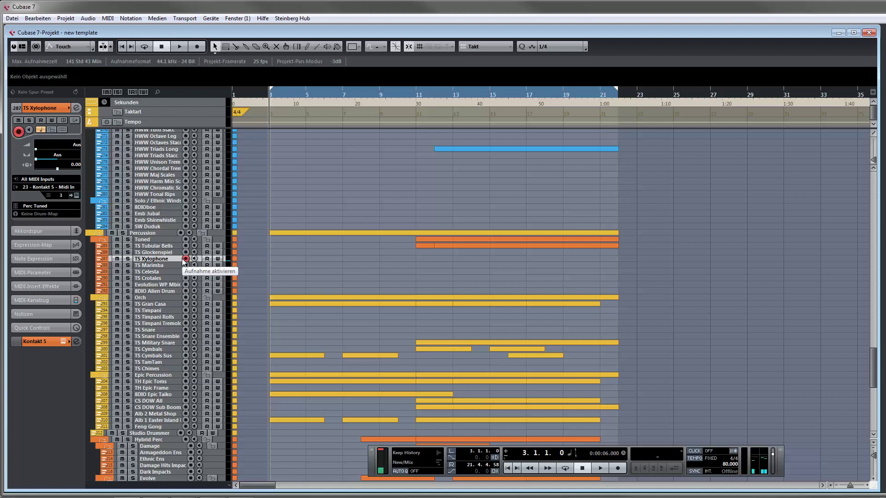
{"action": "left_click", "coordinate": [165, 270]}
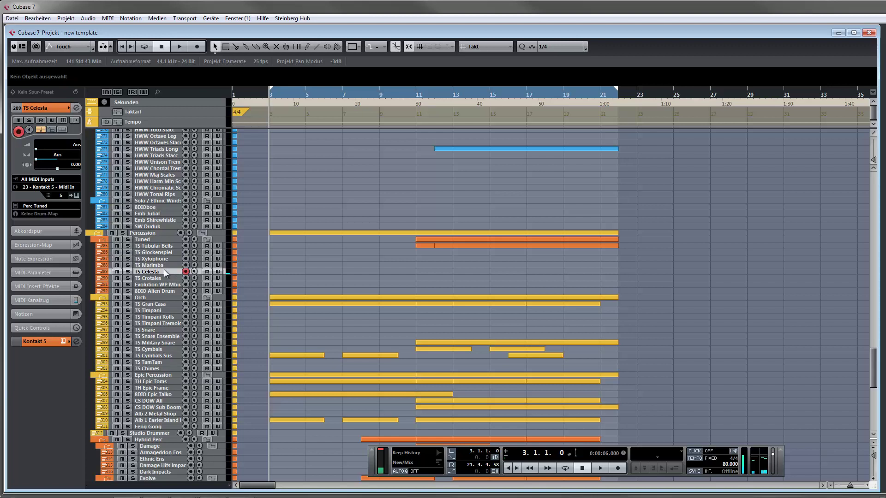
{"action": "key", "text": "Down"}
{"action": "key", "text": "Down"}
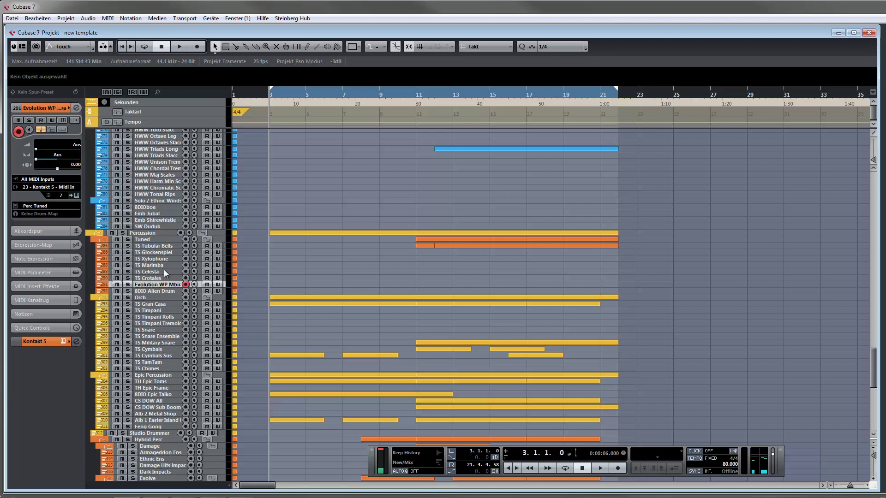
Step: Open the Perc Tuned Kontakt instance, collapse Tubular Bells, and expand and collapse the Mbira (Zimbabwe) instrument to view its interface
{"action": "left_click", "coordinate": [77, 196]}
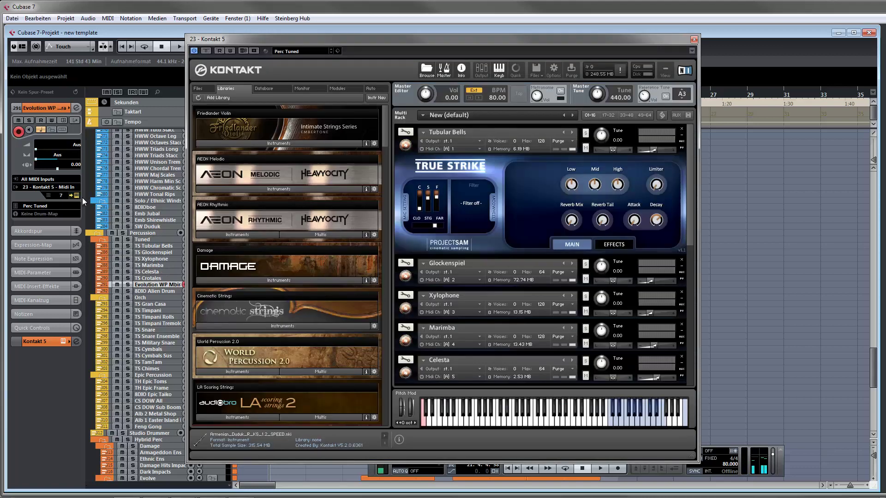
{"action": "left_click", "coordinate": [420, 131]}
{"action": "scroll", "coordinate": [692, 204], "scroll_direction": "down", "scroll_amount": 1}
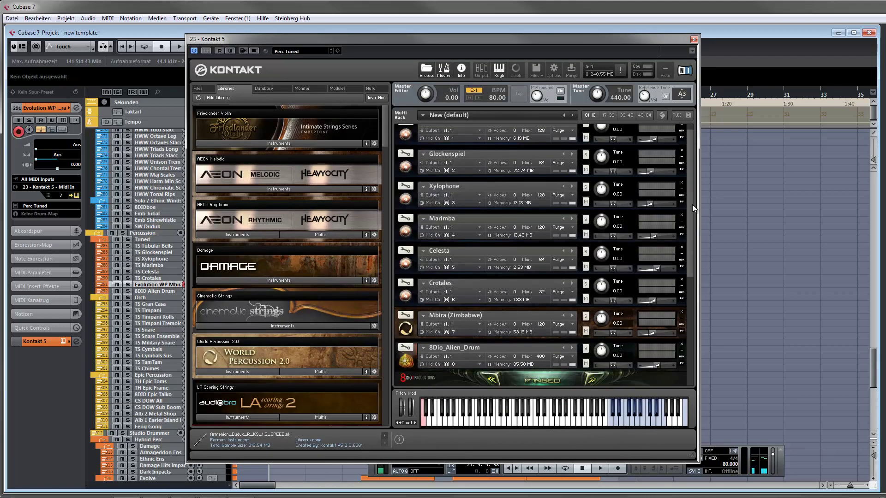
{"action": "scroll", "coordinate": [692, 208], "scroll_direction": "down", "scroll_amount": 2}
{"action": "left_click", "coordinate": [412, 232]}
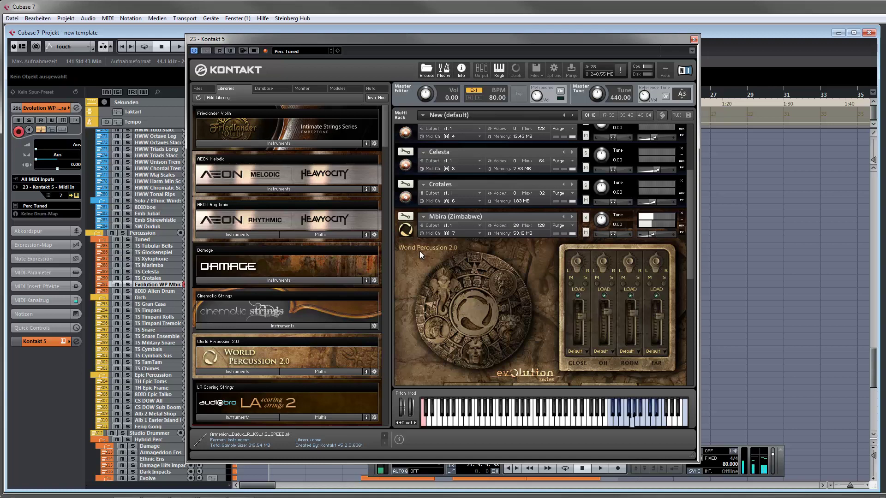
{"action": "left_click", "coordinate": [407, 231]}
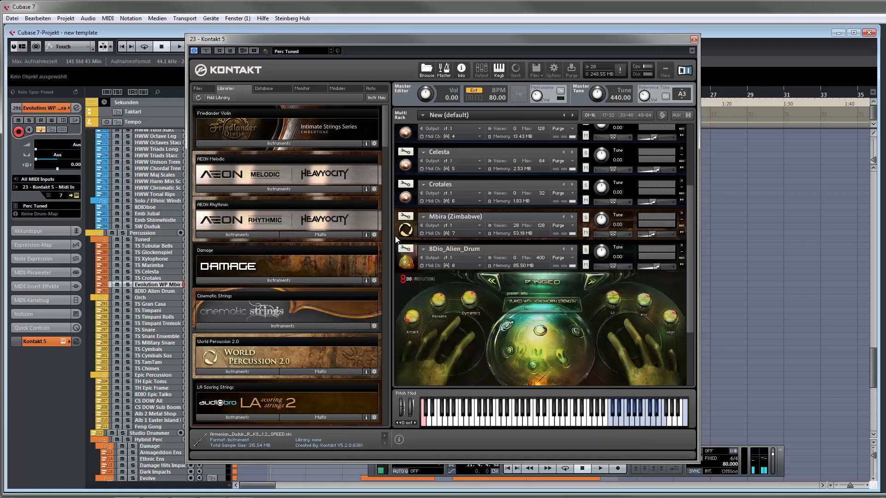
Step: Select the 8DIO Alien Drum track, view its instrument, collapse it and close the Perc Tuned Kontakt window
{"action": "left_click", "coordinate": [151, 291]}
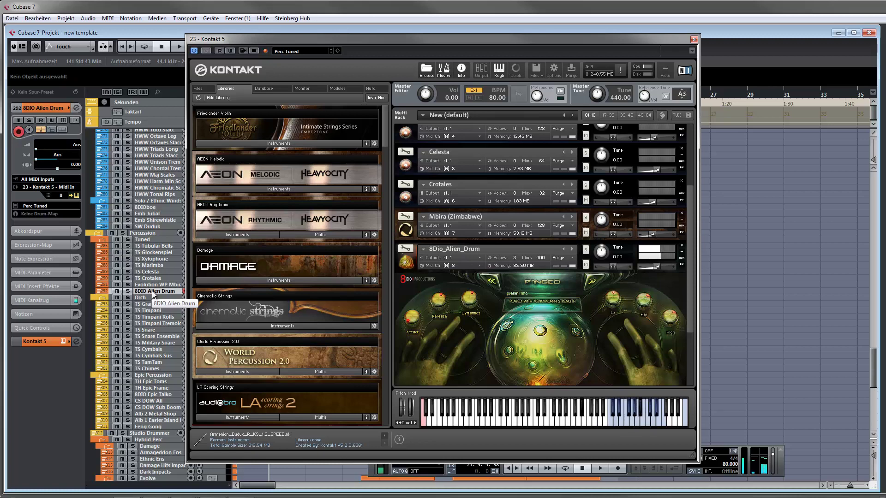
{"action": "left_click", "coordinate": [406, 250]}
{"action": "left_click", "coordinate": [694, 40]}
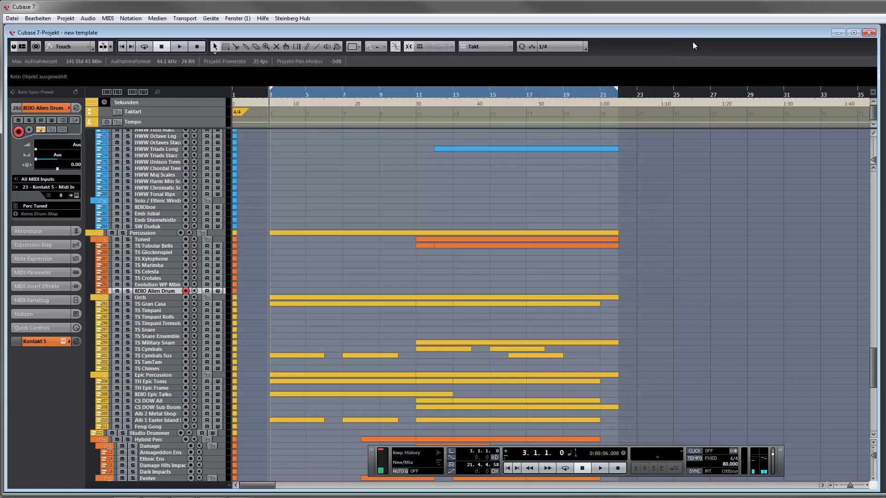
Step: Select the TS Gran Casa, TS Cymbals and TS Chimes tracks in the Orch percussion folder in turn
{"action": "left_click", "coordinate": [155, 304]}
{"action": "scroll", "coordinate": [155, 306], "scroll_direction": "down", "scroll_amount": 3}
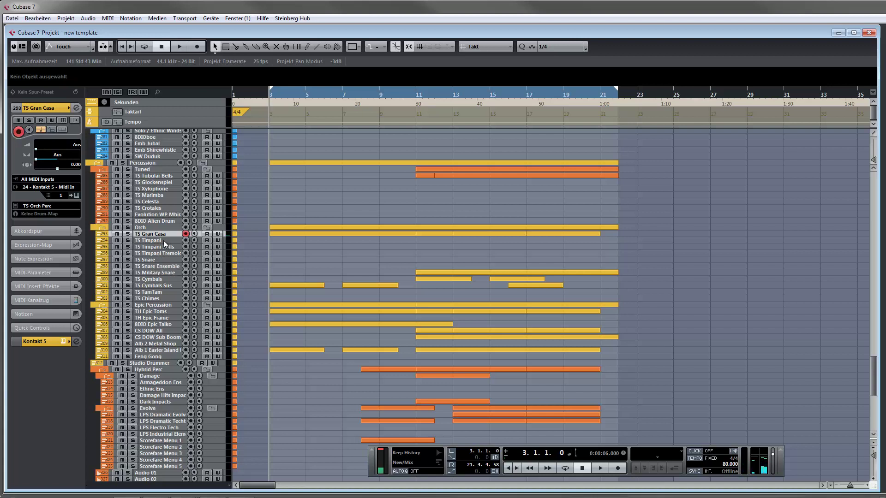
{"action": "left_click", "coordinate": [160, 280]}
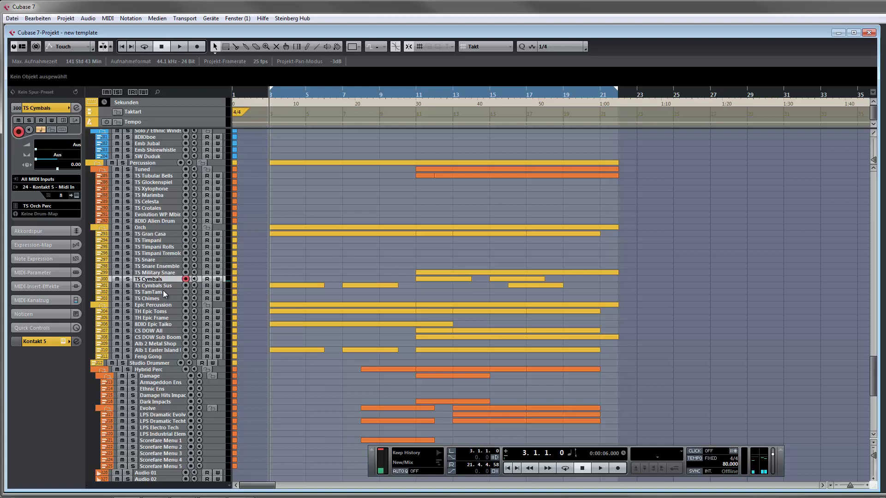
{"action": "left_click", "coordinate": [167, 299]}
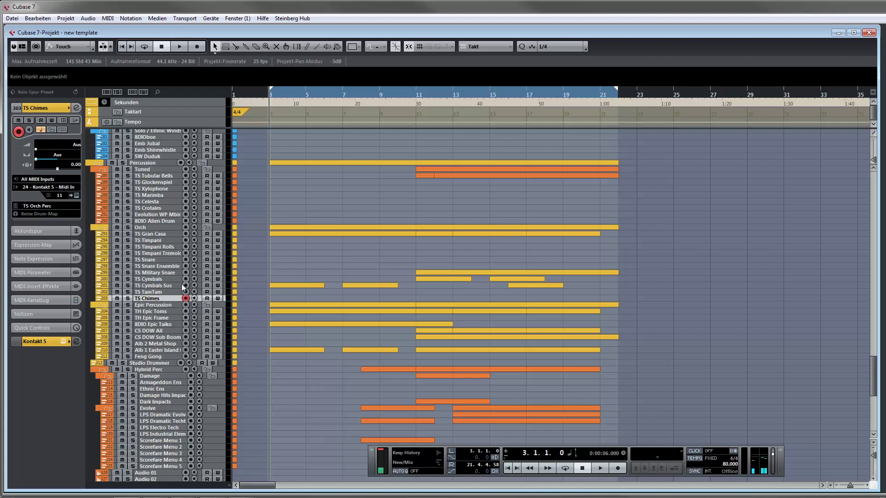
Step: Select the TH Epic Toms, TH Epic Frame, 8DIO Epic Taiko and CS DOW All tracks in the Epic Percussion folder in turn
{"action": "scroll", "coordinate": [184, 287], "scroll_direction": "down", "scroll_amount": 3}
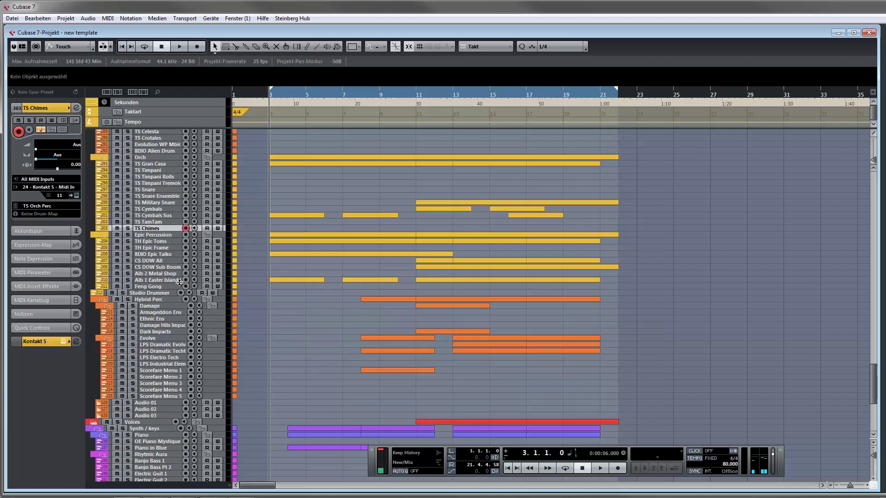
{"action": "left_click", "coordinate": [158, 242]}
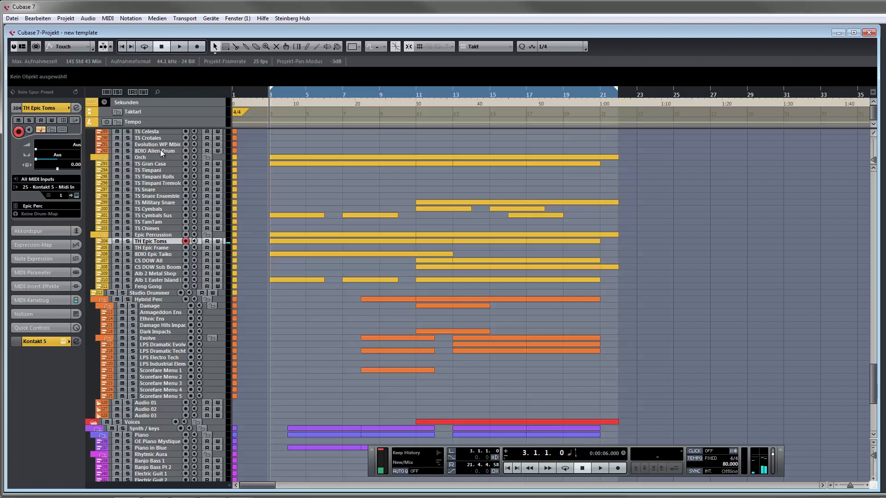
{"action": "left_click", "coordinate": [158, 248]}
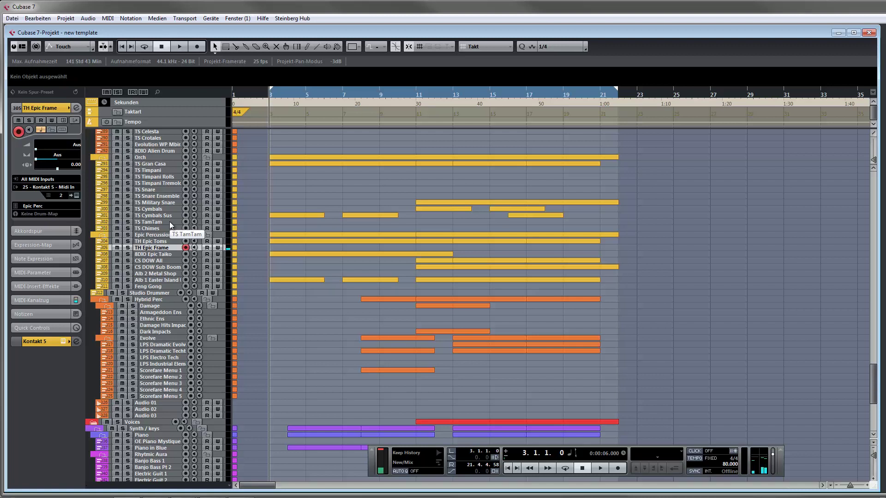
{"action": "left_click", "coordinate": [161, 254]}
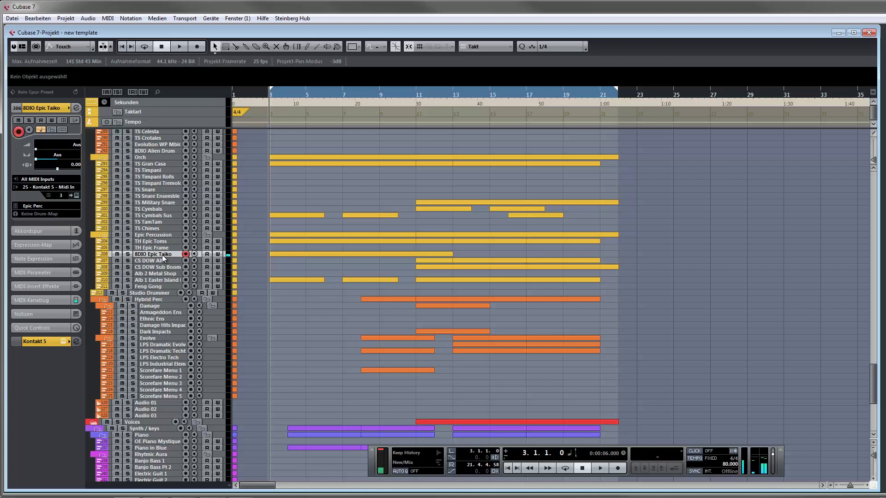
{"action": "key", "text": "Down"}
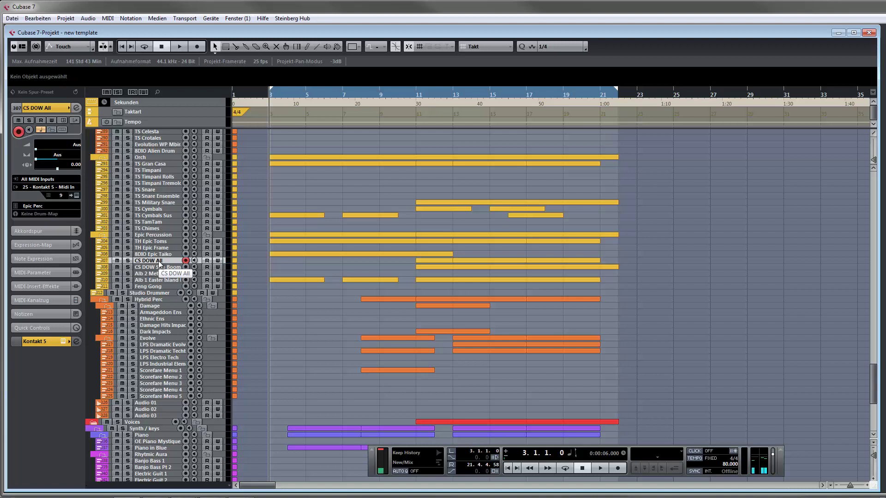
Step: Select the CS DOW Sub Boom, Alb 2 Metal Shop and Alb 1 Easter Island tracks in the Epic Percussion folder in turn
{"action": "left_click", "coordinate": [163, 268]}
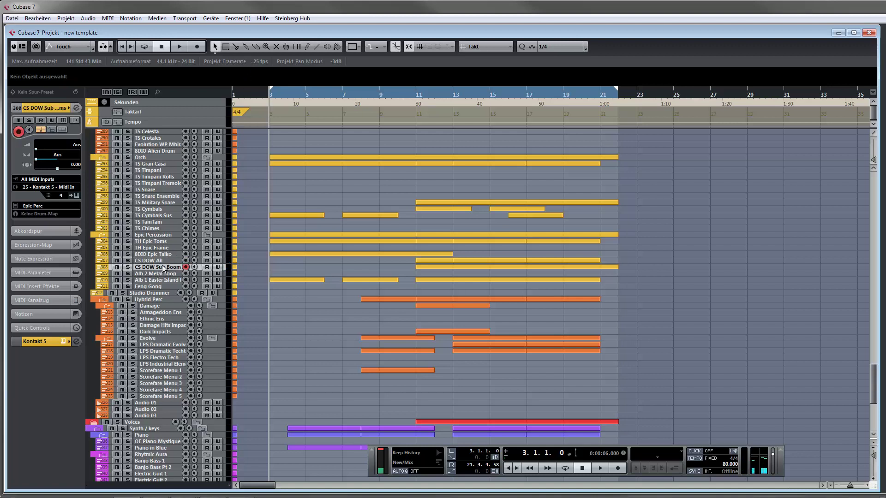
{"action": "double_click", "coordinate": [163, 267]}
{"action": "left_click", "coordinate": [169, 275]}
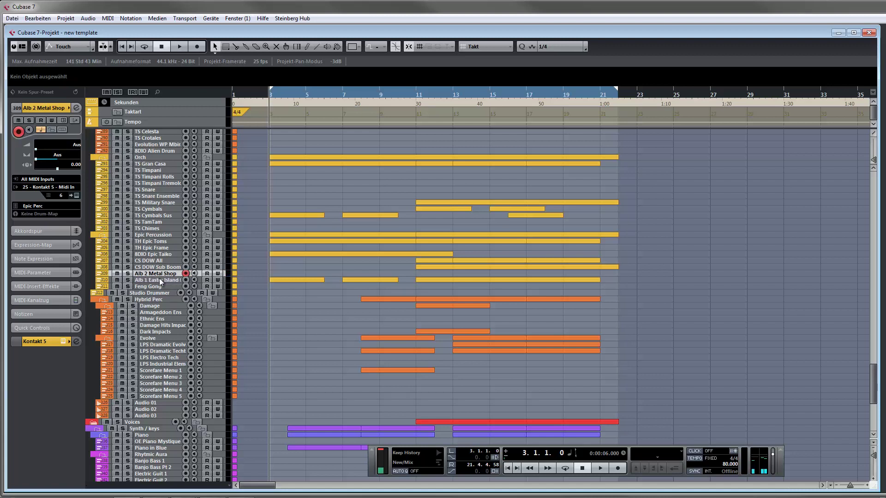
{"action": "left_click", "coordinate": [161, 281]}
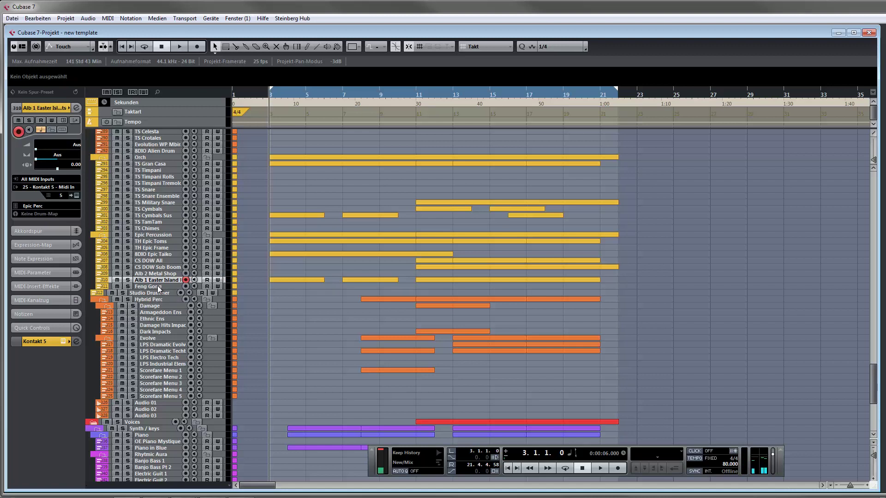
Step: Select the Feng Gong track, expand BIG FENG GONG in its Kontakt instance to view it, then collapse it and close the window
{"action": "left_click", "coordinate": [158, 287]}
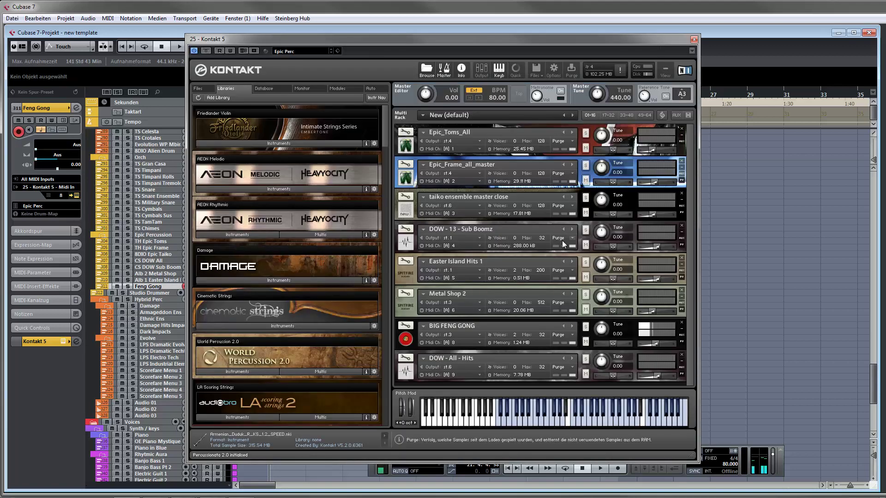
{"action": "left_click", "coordinate": [405, 341]}
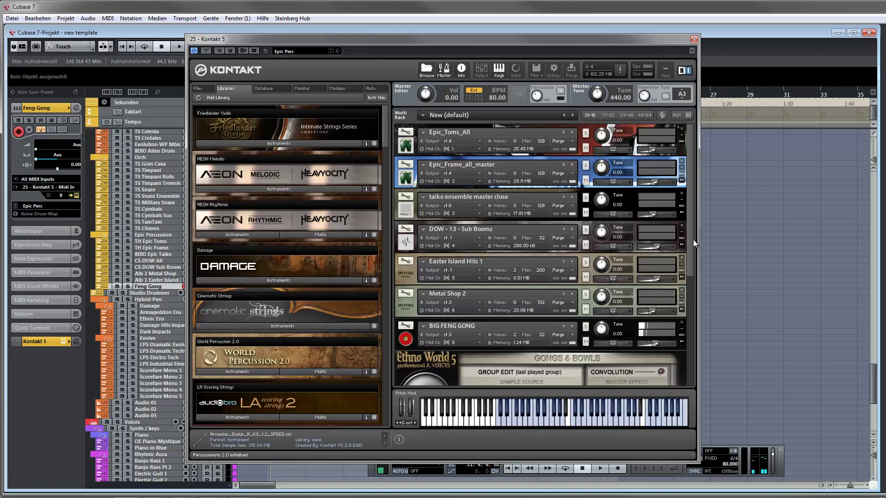
{"action": "left_click_drag", "start_coordinate": [693, 239], "coordinate": [688, 332]}
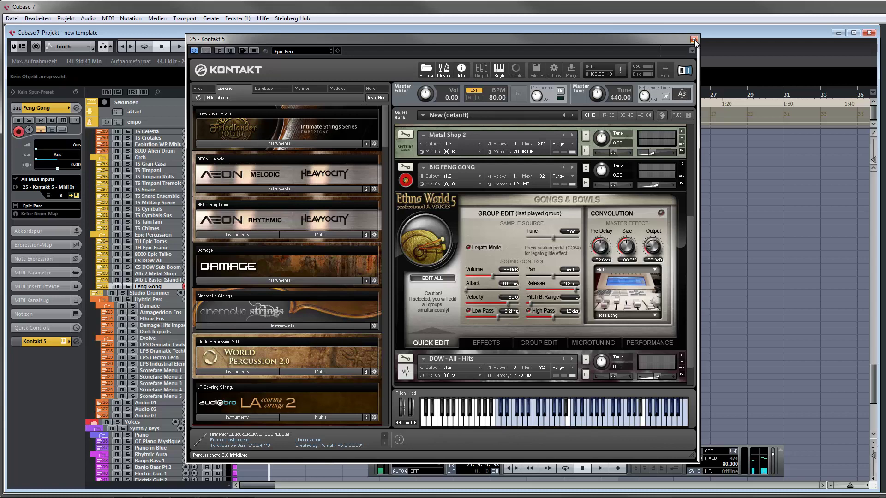
{"action": "left_click", "coordinate": [405, 180]}
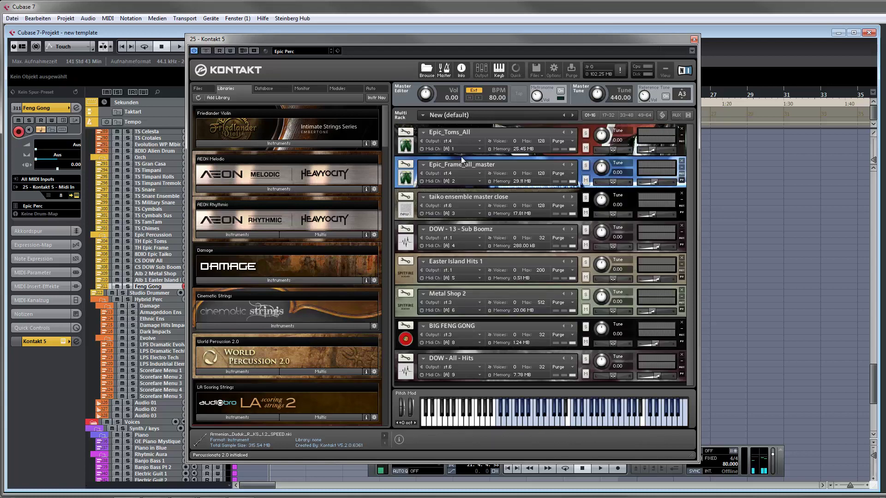
{"action": "left_click", "coordinate": [693, 40]}
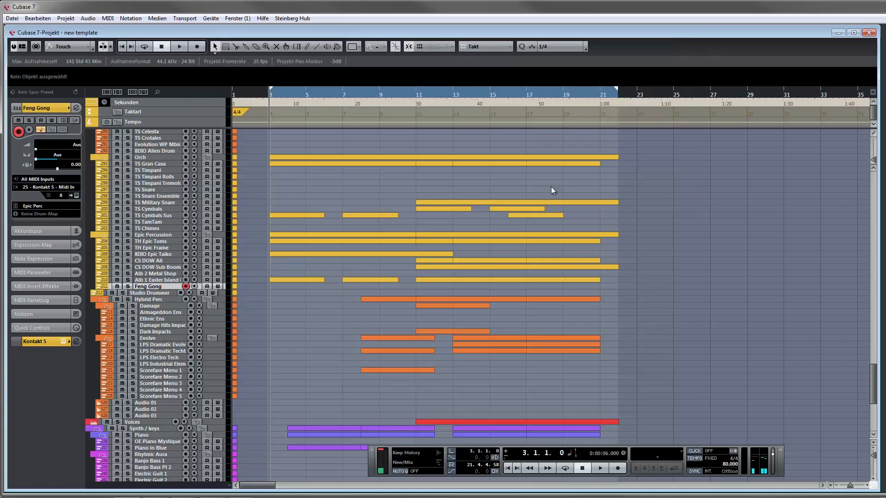
Step: Select the Studio Drummer track and route its MIDI output to 33 - Kontakt 5 - Midi In
{"action": "left_click", "coordinate": [163, 293]}
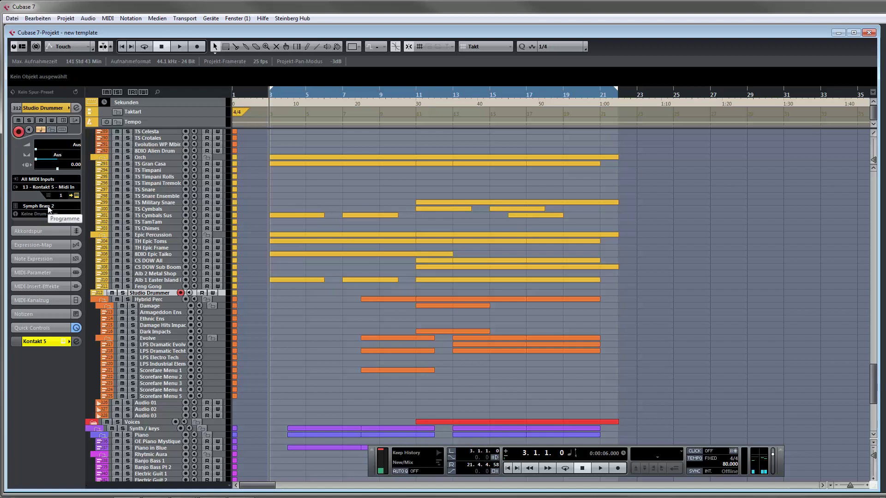
{"action": "left_click", "coordinate": [49, 187]}
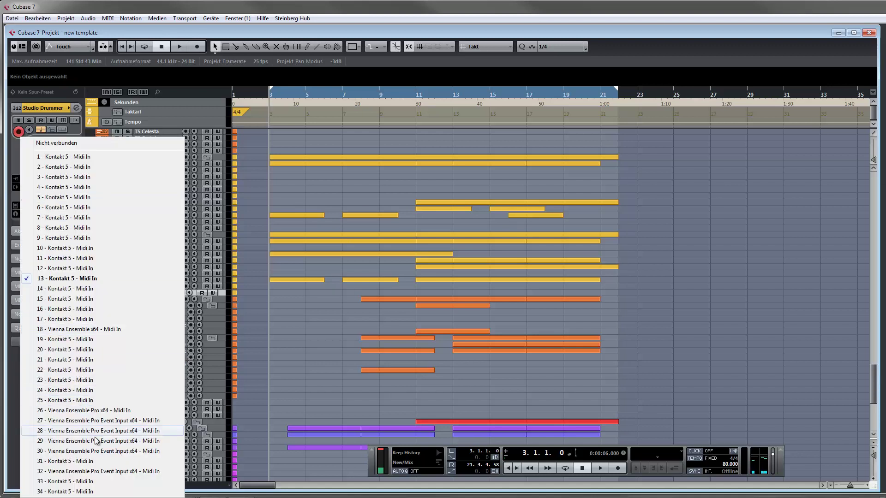
{"action": "left_click", "coordinate": [107, 482]}
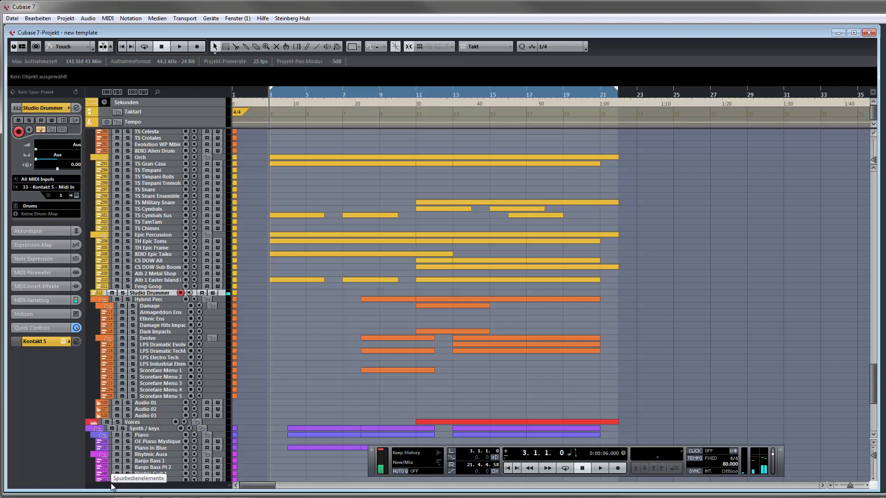
Step: Select the Damage folder in Hybrid Perc, and switch to the De-Tune-PC remote desktop running Vienna Ensemble Pro
{"action": "left_click", "coordinate": [160, 307]}
{"action": "scroll", "coordinate": [292, 310], "scroll_direction": "down", "scroll_amount": 7}
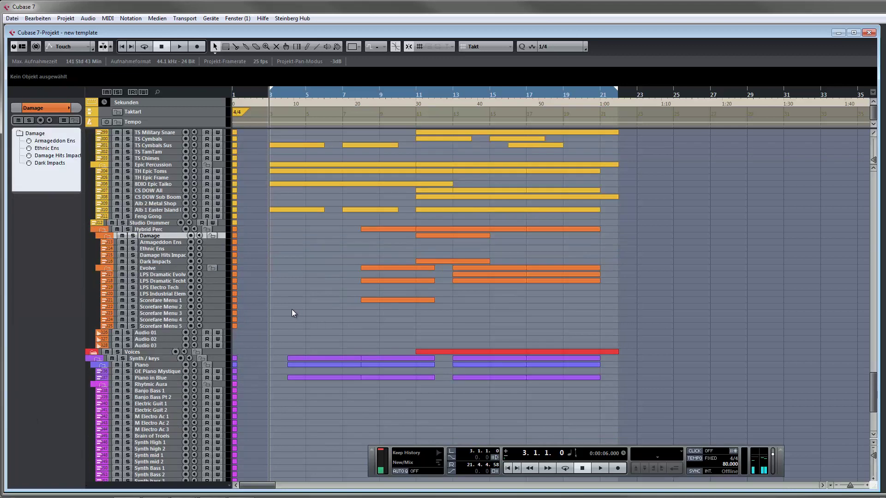
{"action": "scroll", "coordinate": [287, 312], "scroll_direction": "up", "scroll_amount": 4}
{"action": "mouse_move", "coordinate": [279, 495]}
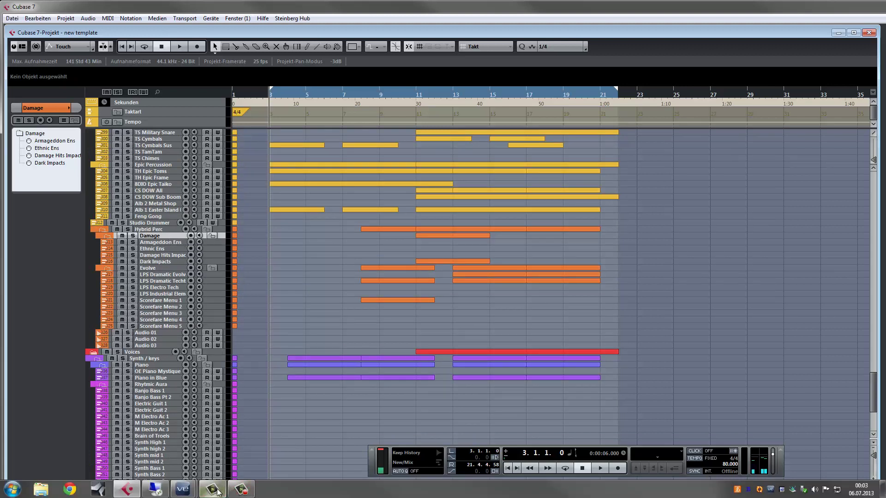
{"action": "mouse_move", "coordinate": [182, 494]}
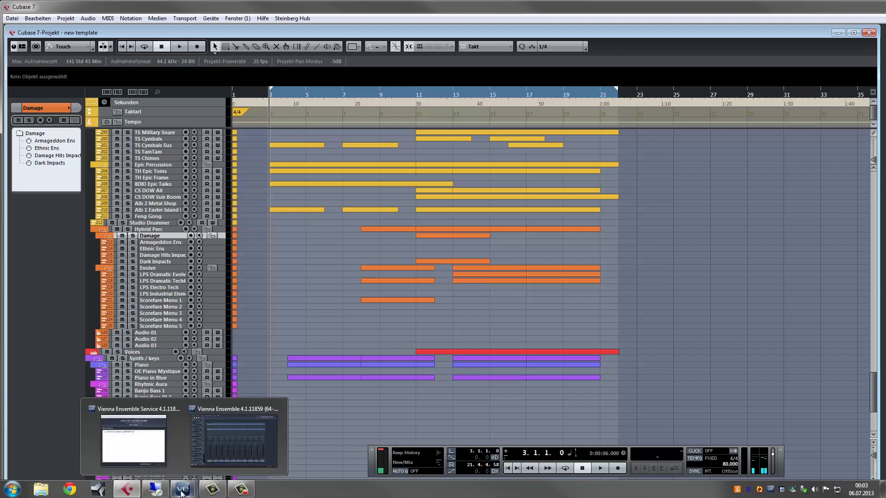
{"action": "left_click", "coordinate": [157, 492]}
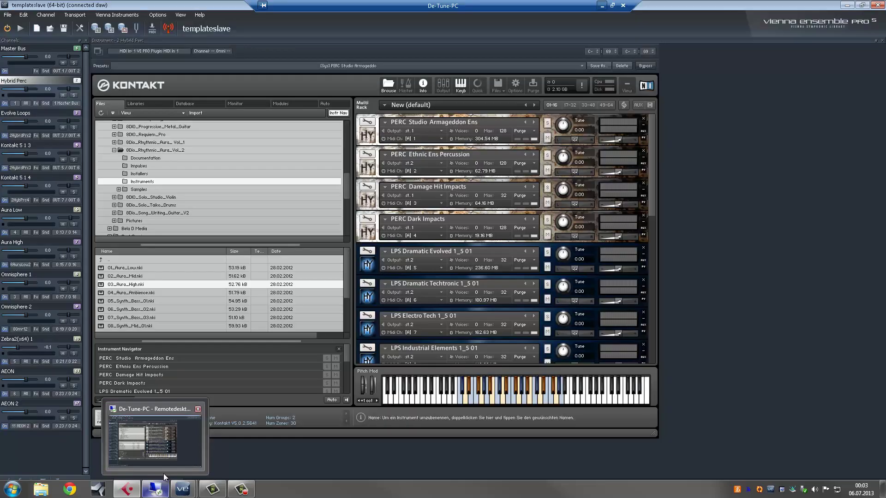
{"action": "left_click", "coordinate": [161, 487]}
{"action": "left_click", "coordinate": [162, 487]}
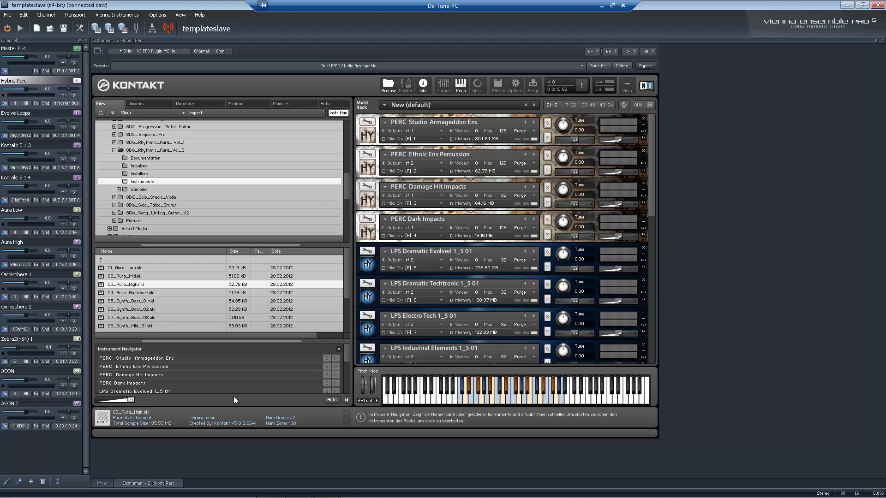
Step: Show the remote PC's Start menu and desktop, minimising the Vienna Ensemble Pro window and restoring it
{"action": "mouse_move", "coordinate": [160, 496]}
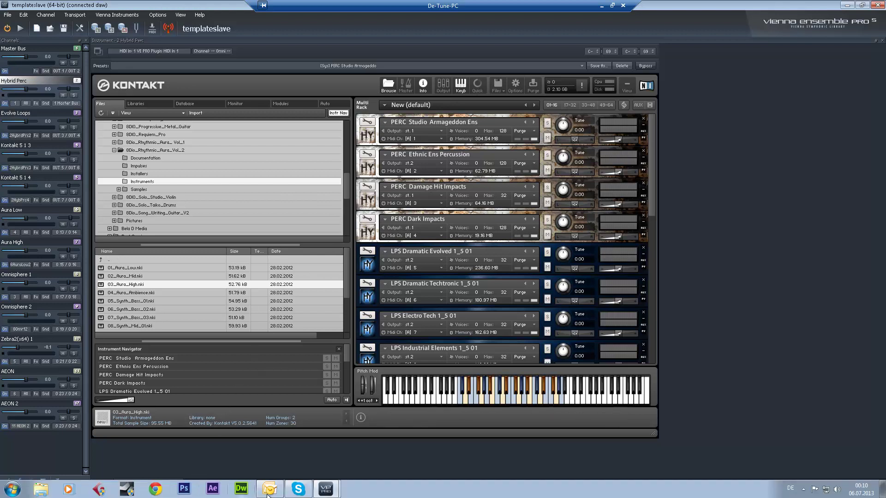
{"action": "left_click", "coordinate": [11, 490]}
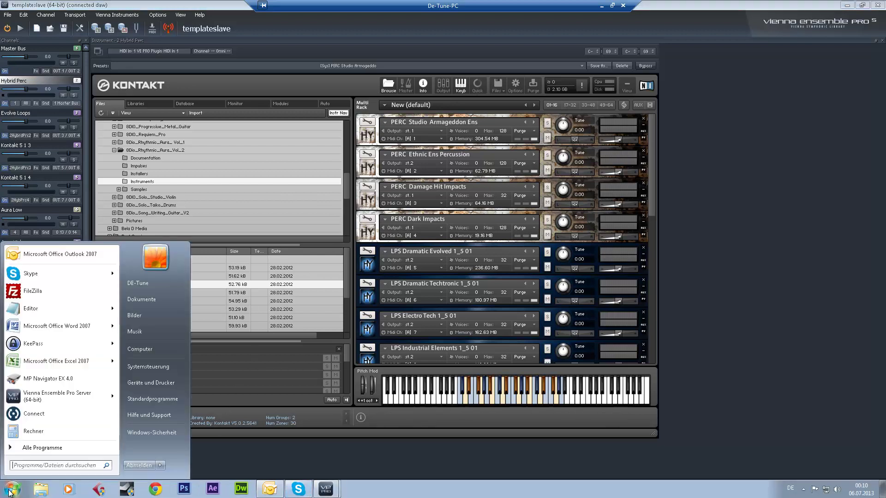
{"action": "left_click", "coordinate": [10, 492]}
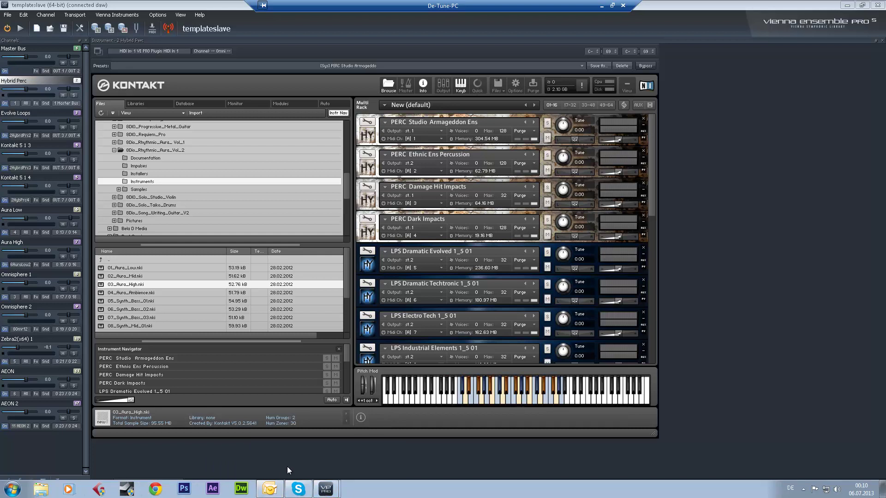
{"action": "left_click", "coordinate": [849, 7]}
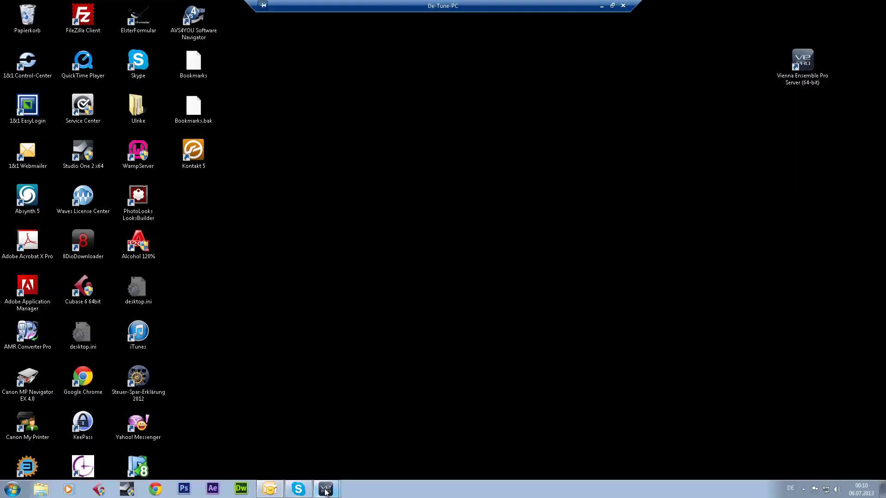
{"action": "mouse_move", "coordinate": [326, 489]}
{"action": "left_click", "coordinate": [328, 468]}
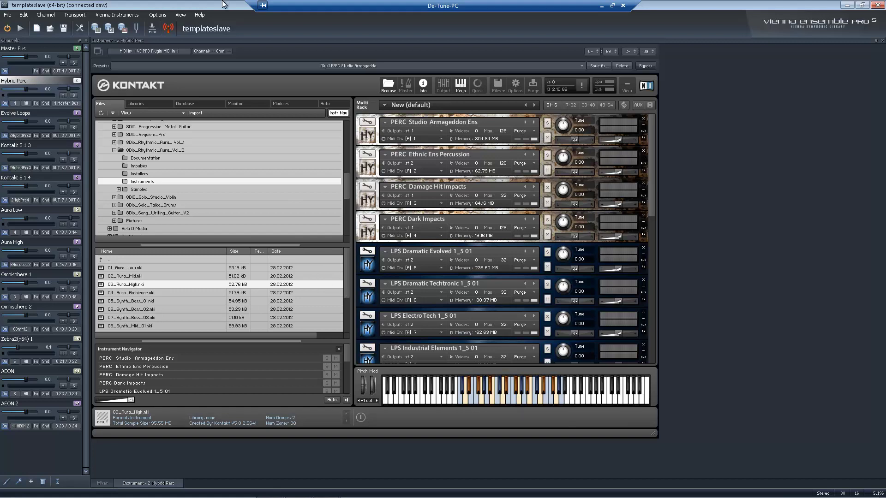
Step: View the Hybrid Perc channel's Kontakt rack and the Omnisphere 1 channel with its patch browser
{"action": "left_click", "coordinate": [21, 113]}
{"action": "left_click", "coordinate": [27, 80]}
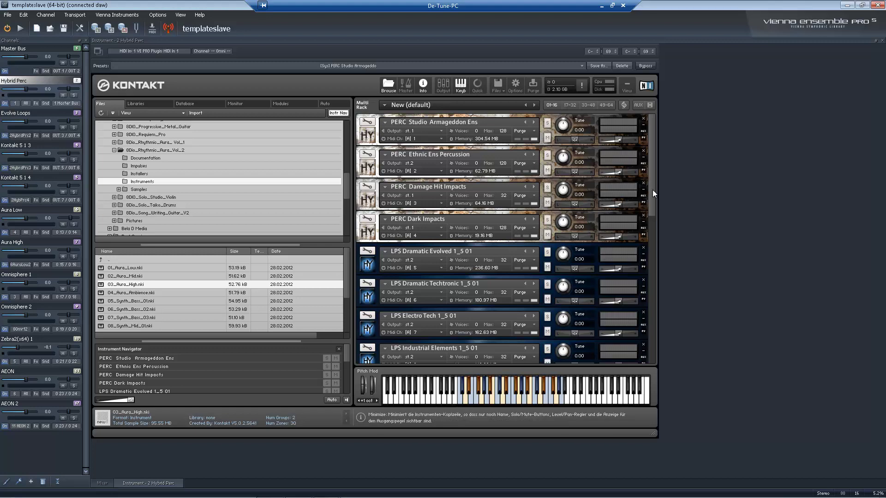
{"action": "mouse_move", "coordinate": [652, 190]}
{"action": "left_mouse_down"}
{"action": "mouse_move", "coordinate": [651, 290]}
{"action": "mouse_move", "coordinate": [654, 185]}
{"action": "left_mouse_up"}
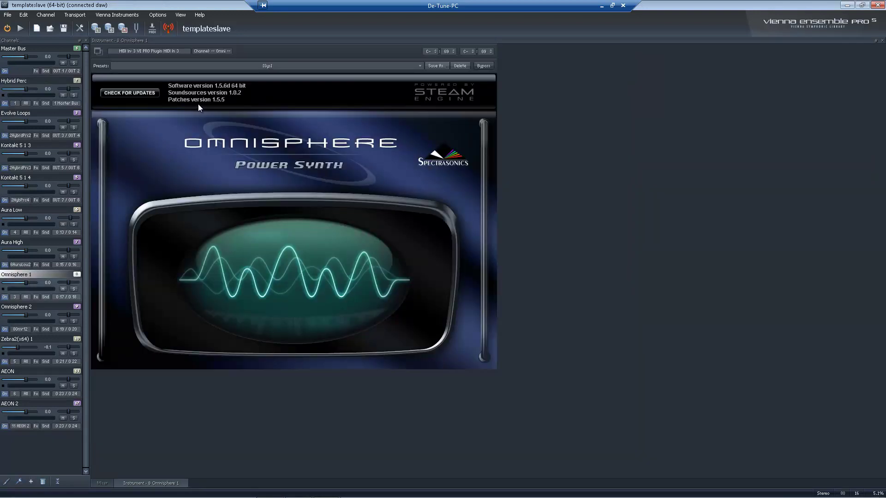
{"action": "left_click", "coordinate": [284, 154]}
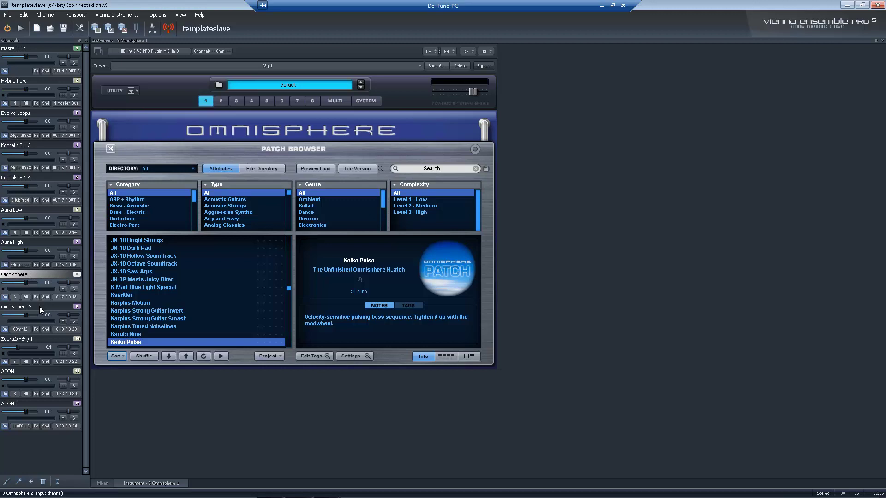
Step: Look through the Kontakt racks of the AEON and Aura Low channels, and switch back to Cubase
{"action": "left_click", "coordinate": [34, 373]}
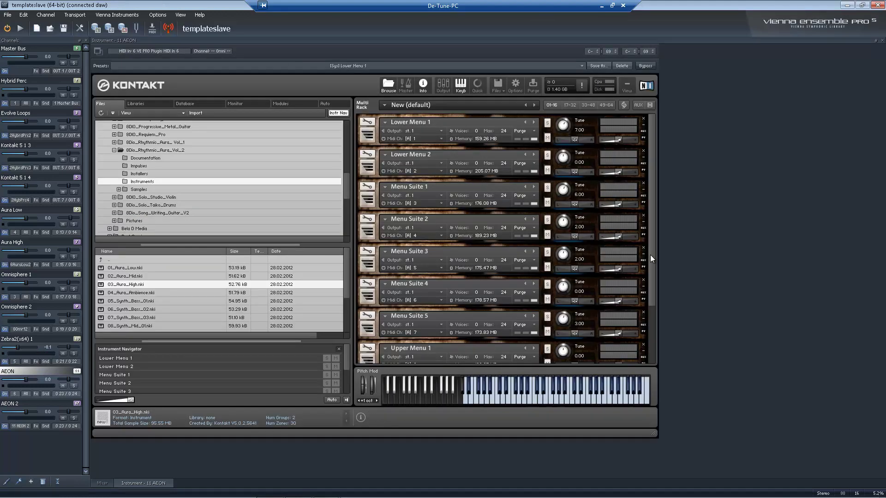
{"action": "left_click_drag", "start_coordinate": [650, 258], "coordinate": [651, 240]}
{"action": "left_click", "coordinate": [29, 210]}
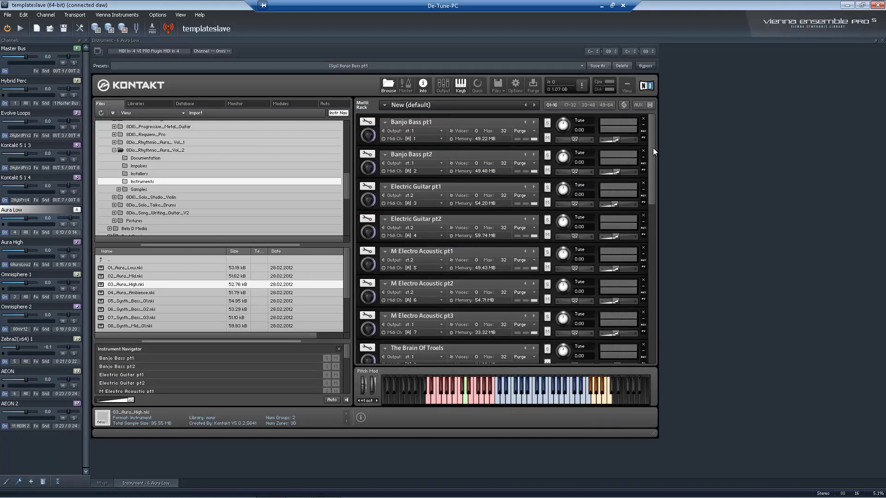
{"action": "left_click_drag", "start_coordinate": [652, 148], "coordinate": [640, 272]}
{"action": "scroll", "coordinate": [640, 271], "scroll_direction": "down", "scroll_amount": 2}
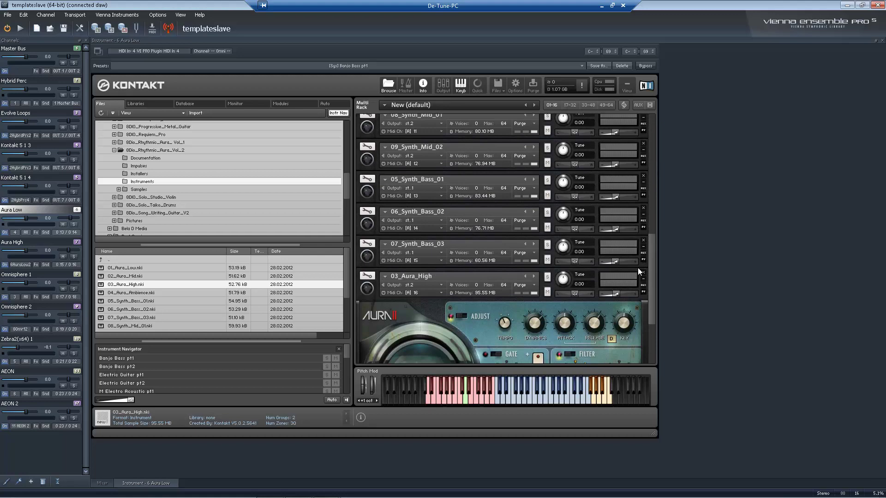
{"action": "left_click", "coordinate": [370, 289]}
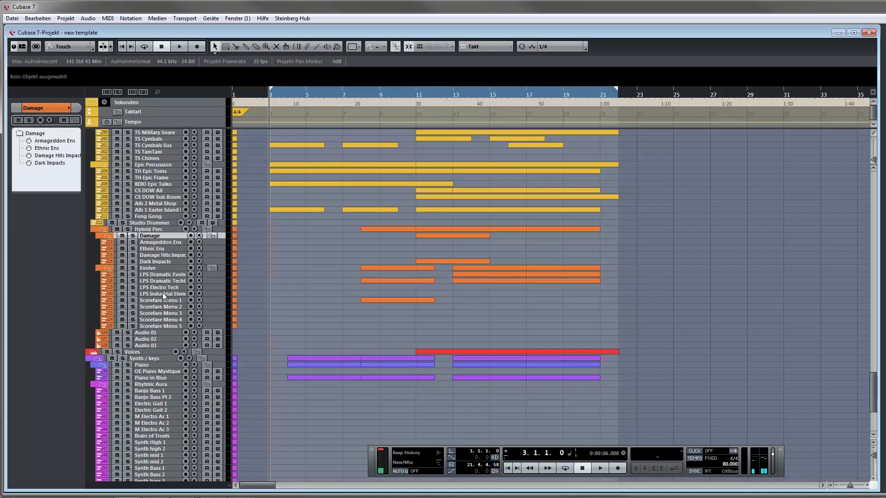
Step: Select the Ethnic Ens, Armageddon Ens, Damage Hits Impact and Dark Impacts tracks in the Damage folder in turn
{"action": "left_click", "coordinate": [163, 248]}
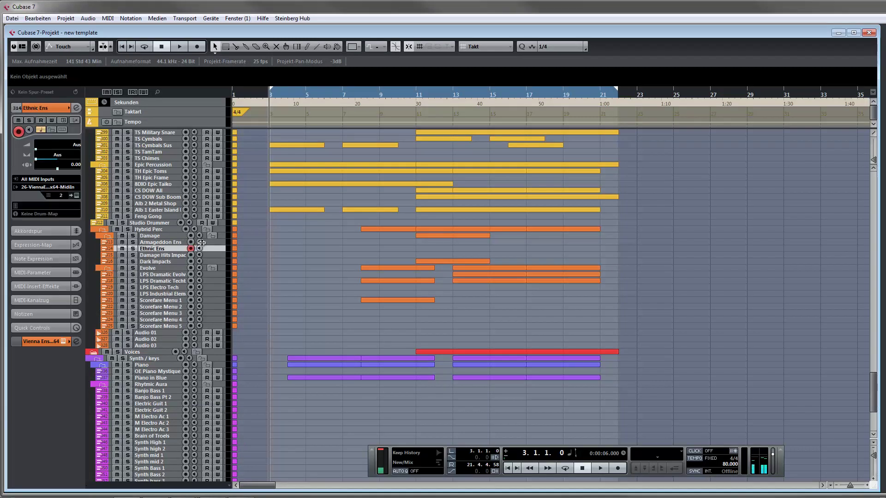
{"action": "left_click", "coordinate": [163, 242]}
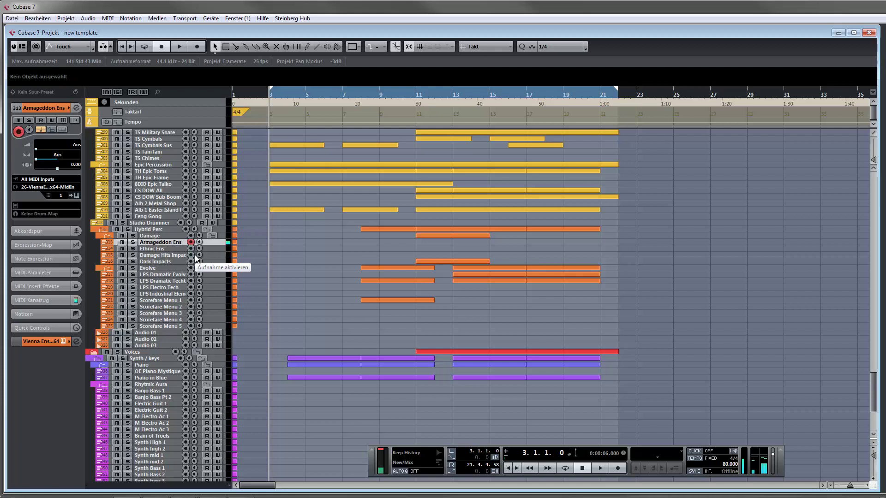
{"action": "key", "text": "Down"}
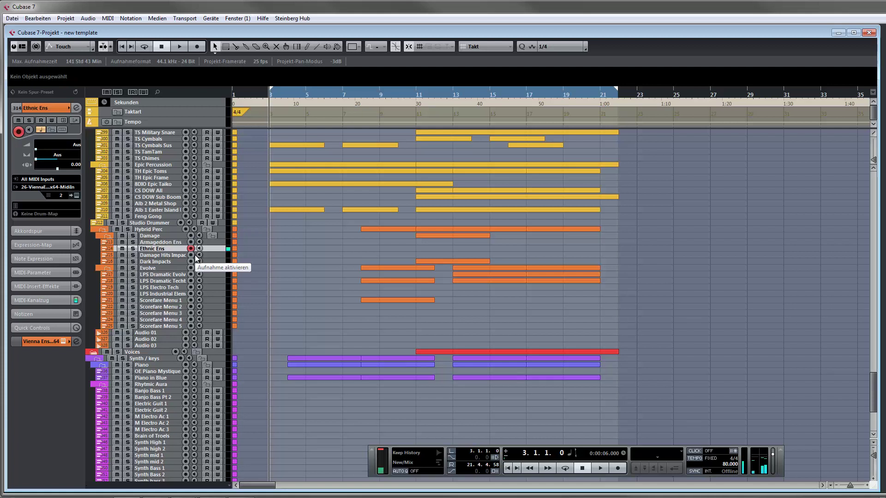
{"action": "left_click", "coordinate": [163, 255]}
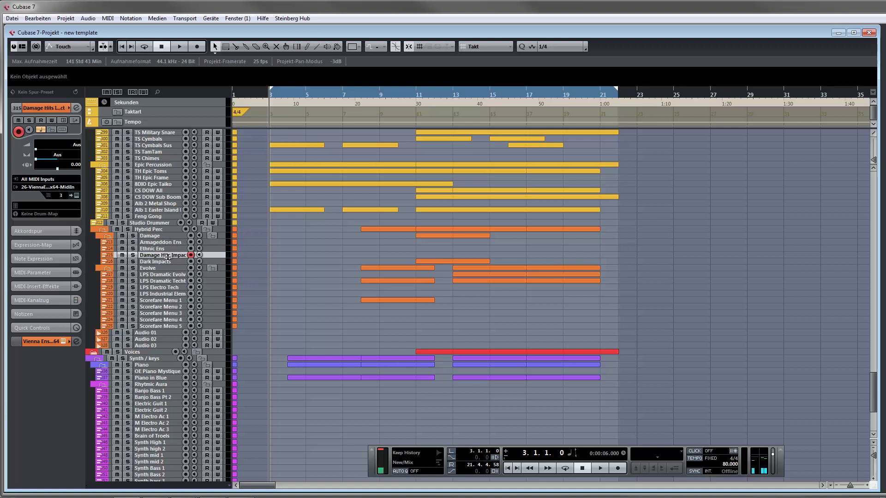
{"action": "double_click", "coordinate": [167, 256]}
{"action": "type", "text": "Damage"}
{"action": "left_click", "coordinate": [167, 262]}
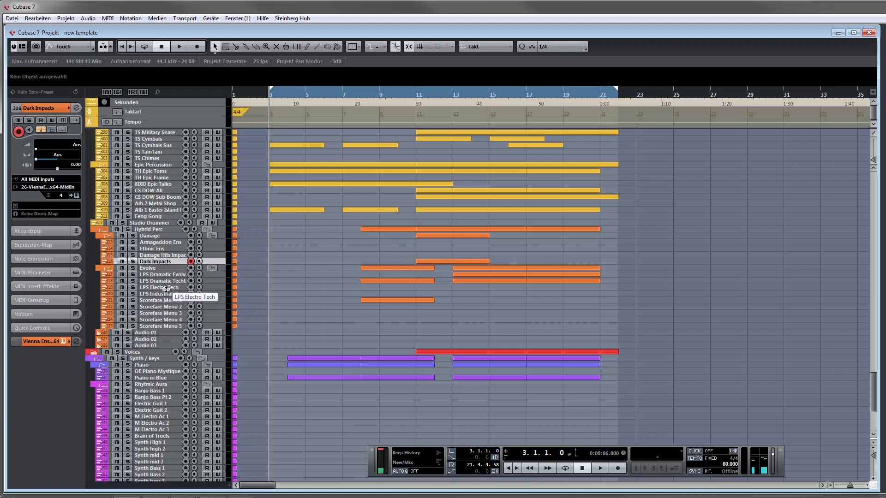
Step: Select the Scorefare Menu 2, LPS Electro Tech and Scorefare Menu 4 tracks in the Evolve folder in turn
{"action": "left_click", "coordinate": [167, 307]}
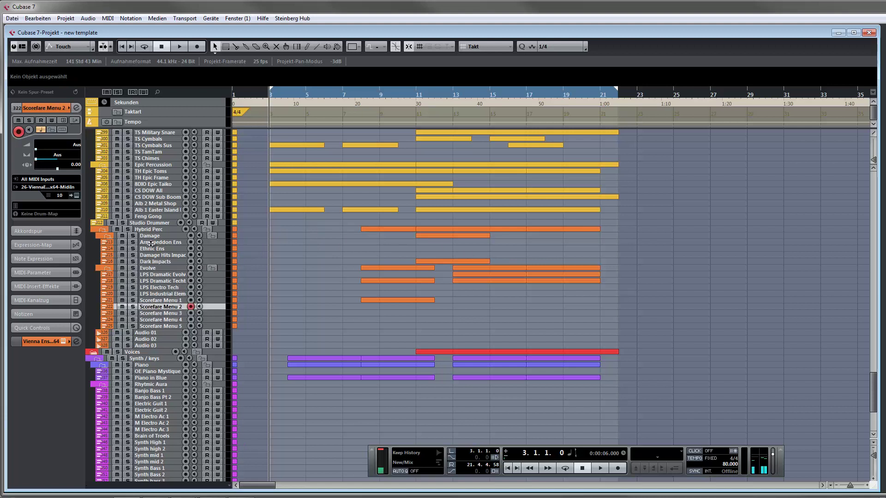
{"action": "scroll", "coordinate": [151, 244], "scroll_direction": "down", "scroll_amount": 6}
{"action": "scroll", "coordinate": [153, 247], "scroll_direction": "up", "scroll_amount": 3}
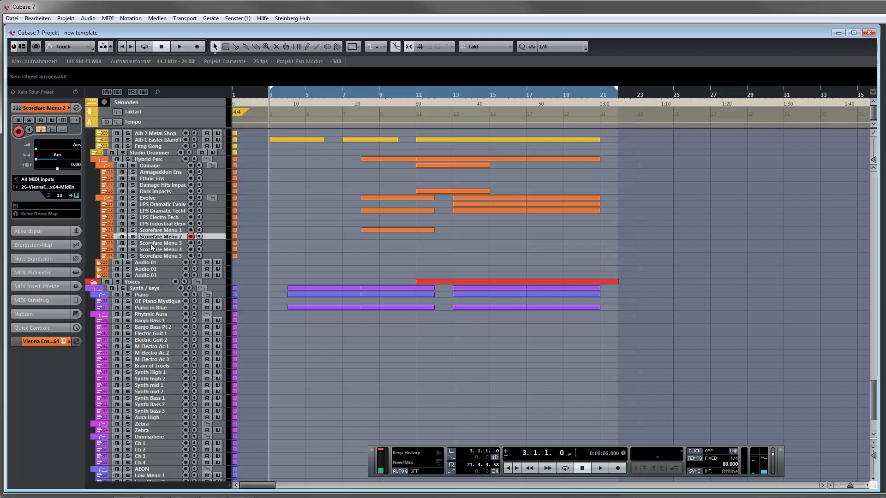
{"action": "left_click", "coordinate": [176, 219]}
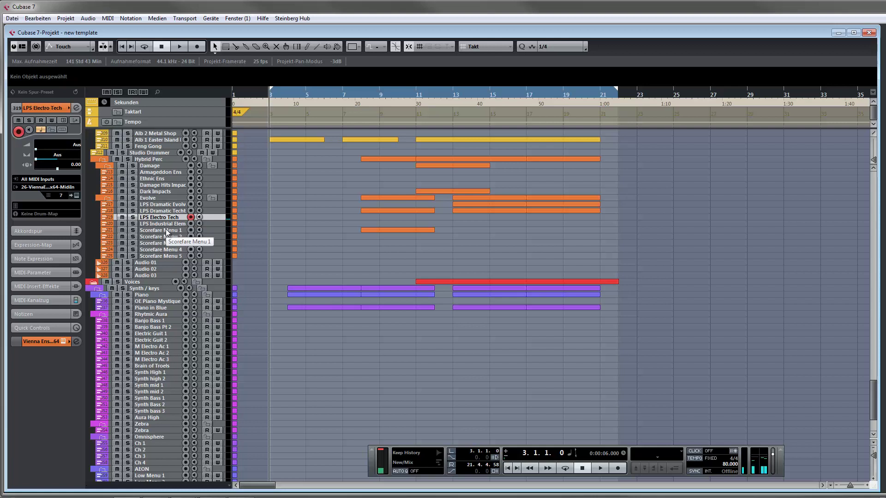
{"action": "left_click", "coordinate": [167, 250]}
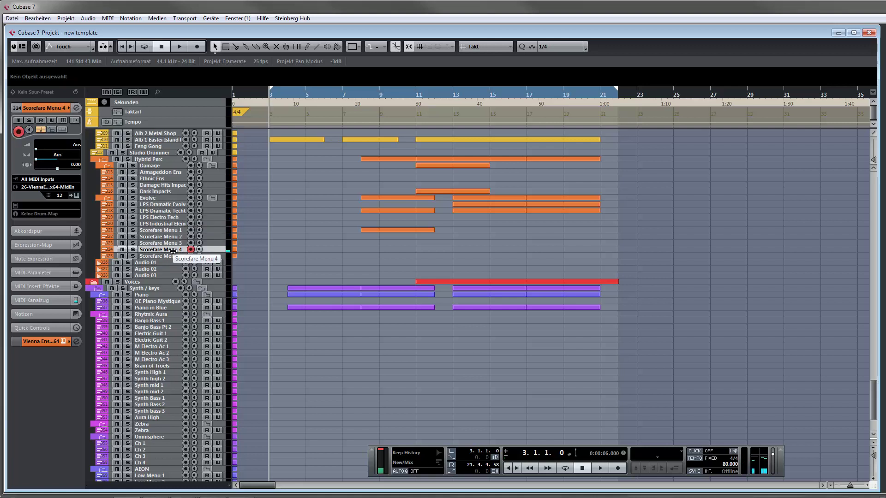
Step: Select the Audio 01 and Audio 03 tracks below the hybrid percussion, then return to Audio 01 and view the arrangement closer
{"action": "left_click", "coordinate": [154, 263]}
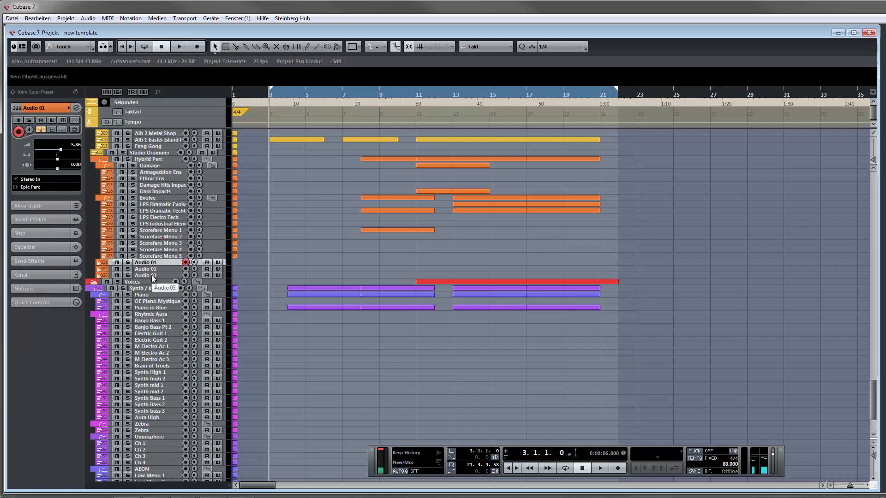
{"action": "left_click", "coordinate": [152, 276]}
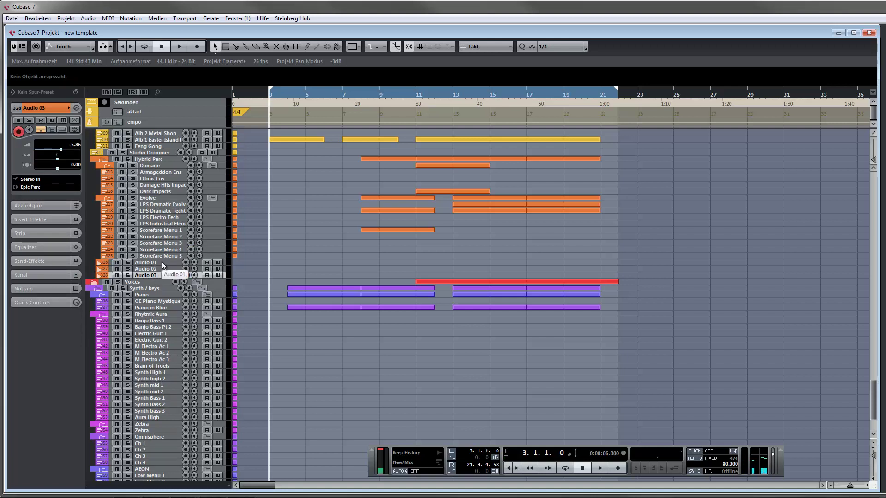
{"action": "left_click", "coordinate": [161, 262]}
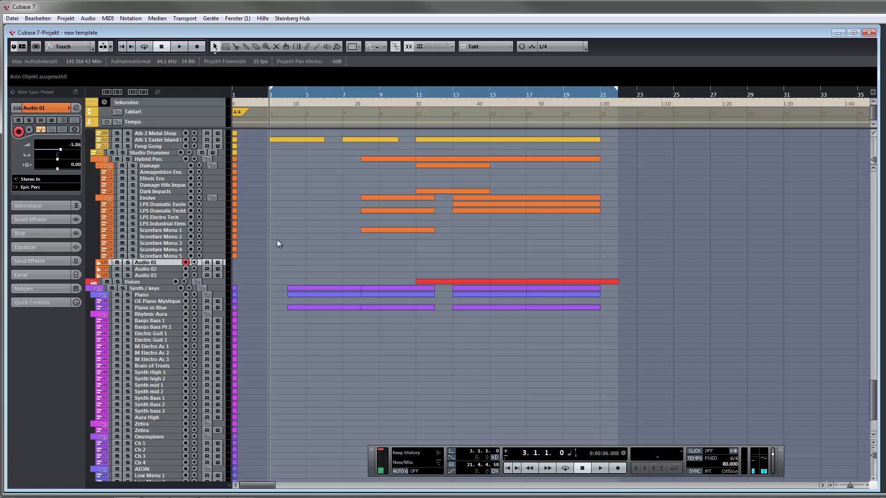
{"action": "scroll", "coordinate": [277, 240], "scroll_direction": "up", "scroll_amount": 8}
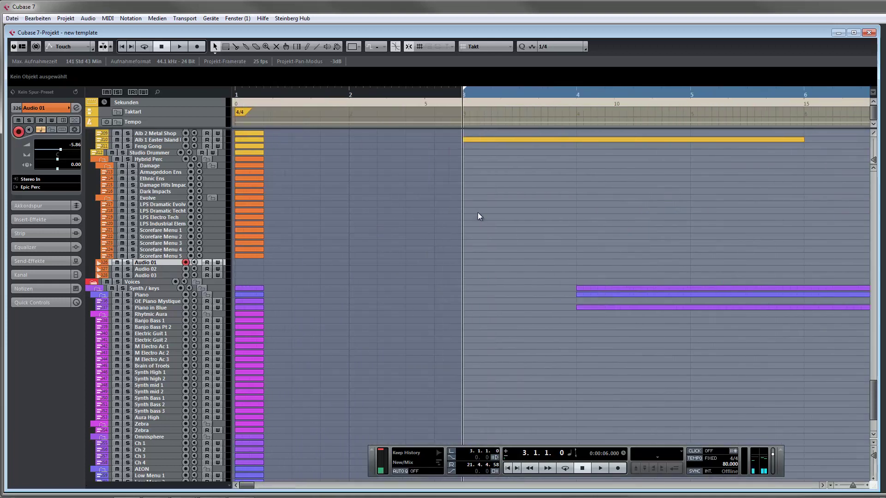
{"action": "scroll", "coordinate": [478, 217], "scroll_direction": "down", "scroll_amount": 4}
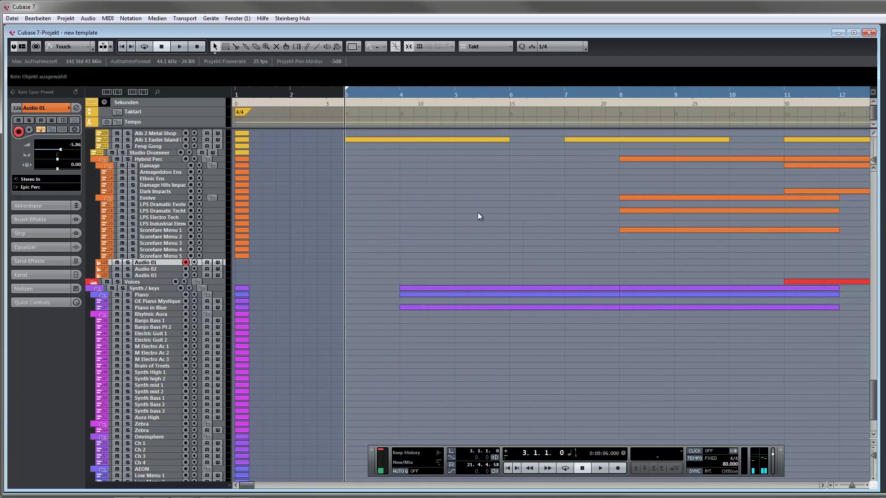
{"action": "scroll", "coordinate": [478, 213], "scroll_direction": "down", "scroll_amount": 2}
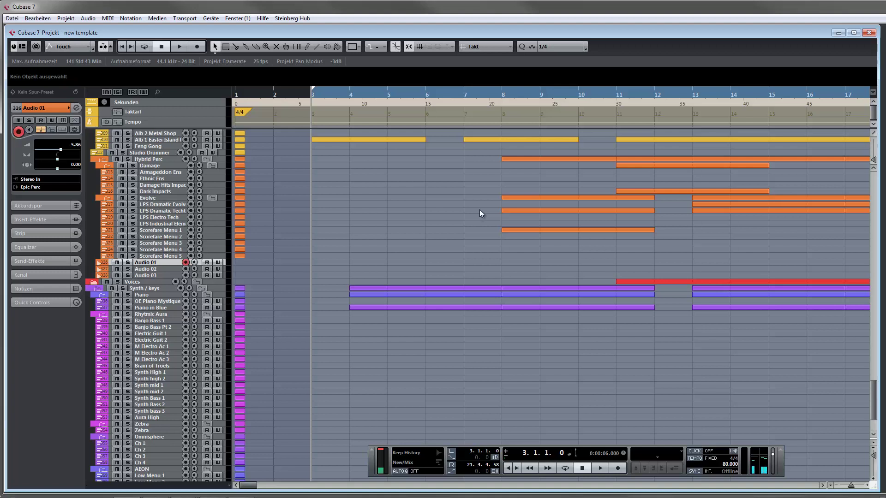
Step: Select the Audio 03, Audio 02 and Audio 01 tracks below the hybrid percussion in turn
{"action": "left_click", "coordinate": [162, 273]}
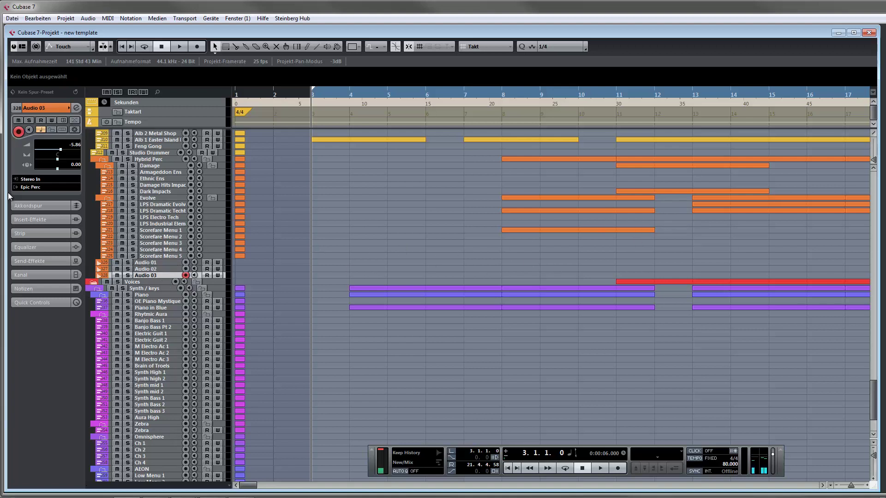
{"action": "left_click", "coordinate": [159, 269]}
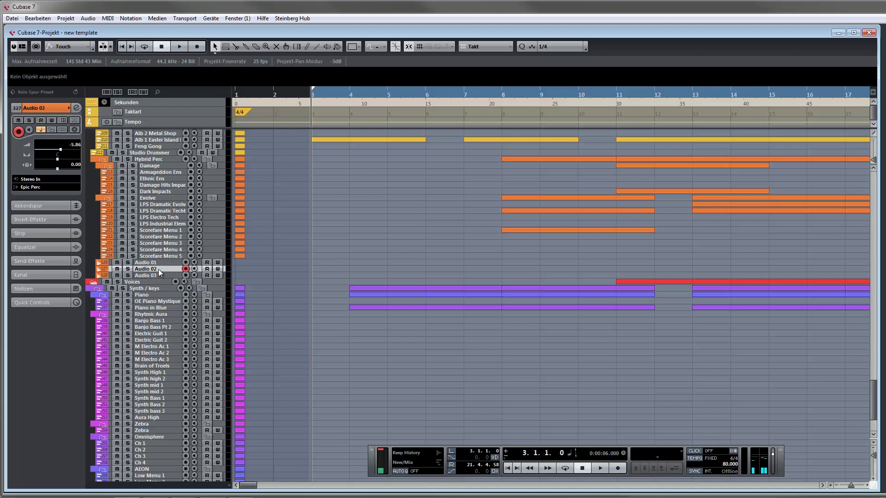
{"action": "left_click", "coordinate": [158, 262]}
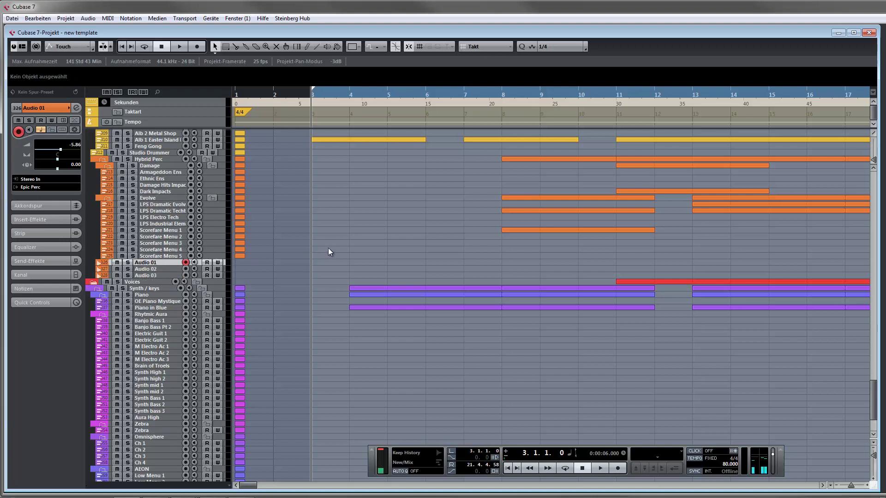
Step: Select the Menu Suite 2 track in the AEON folder near the end of the track list
{"action": "scroll", "coordinate": [328, 248], "scroll_direction": "down", "scroll_amount": 3}
{"action": "scroll", "coordinate": [331, 247], "scroll_direction": "down", "scroll_amount": 1}
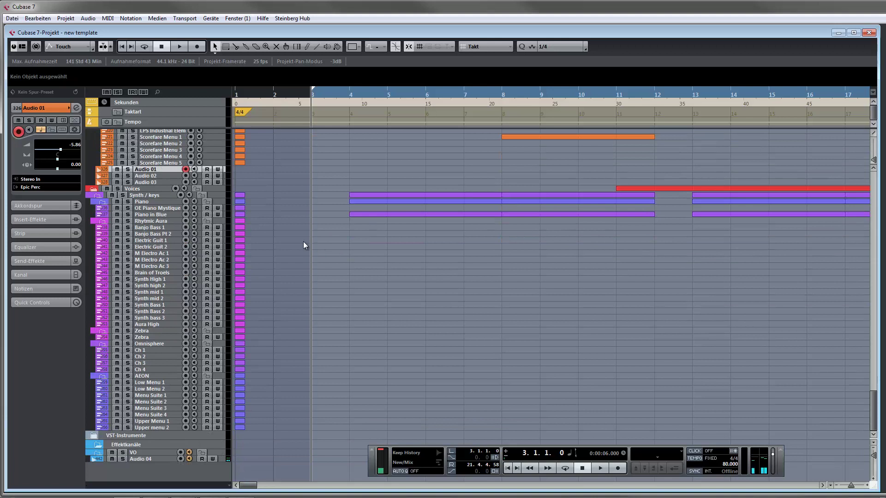
{"action": "left_click", "coordinate": [154, 402]}
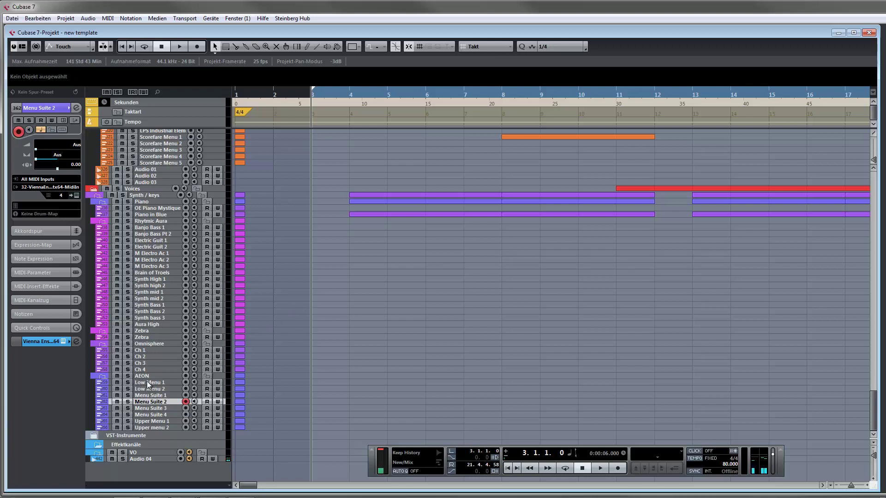
Step: Switch to the remote Vienna Ensemble Pro and show the AEON Rhythmic library's instruments in the Aura Low channel's Kontakt
{"action": "mouse_move", "coordinate": [157, 492]}
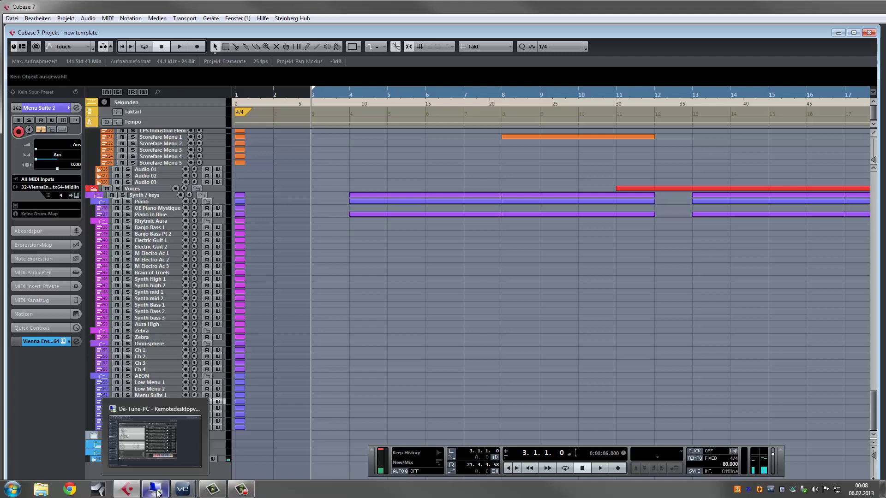
{"action": "left_click", "coordinate": [189, 459]}
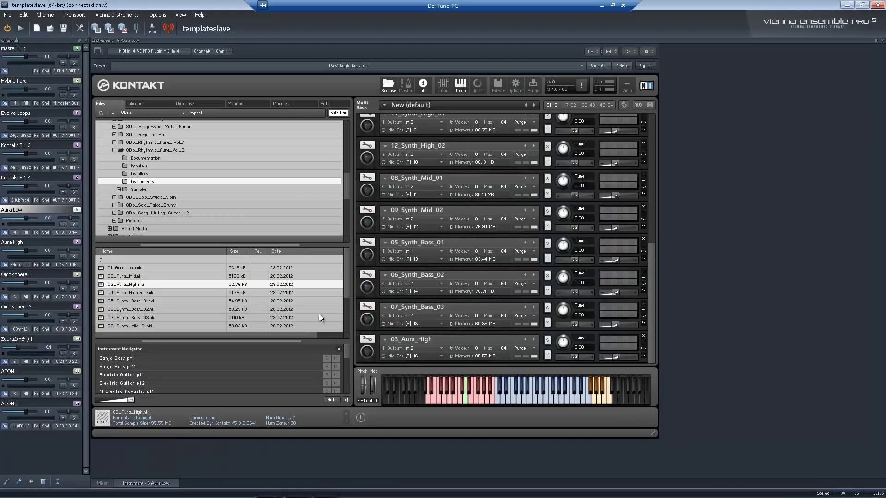
{"action": "left_click", "coordinate": [144, 102]}
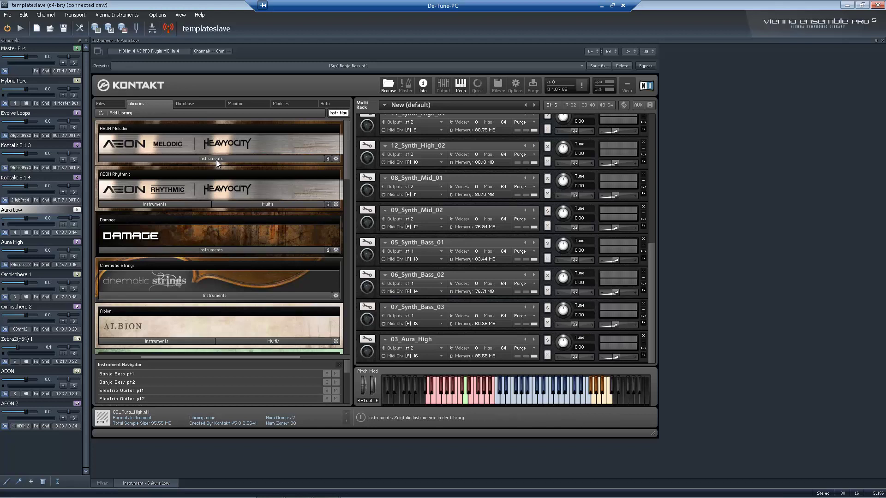
{"action": "left_click", "coordinate": [186, 203]}
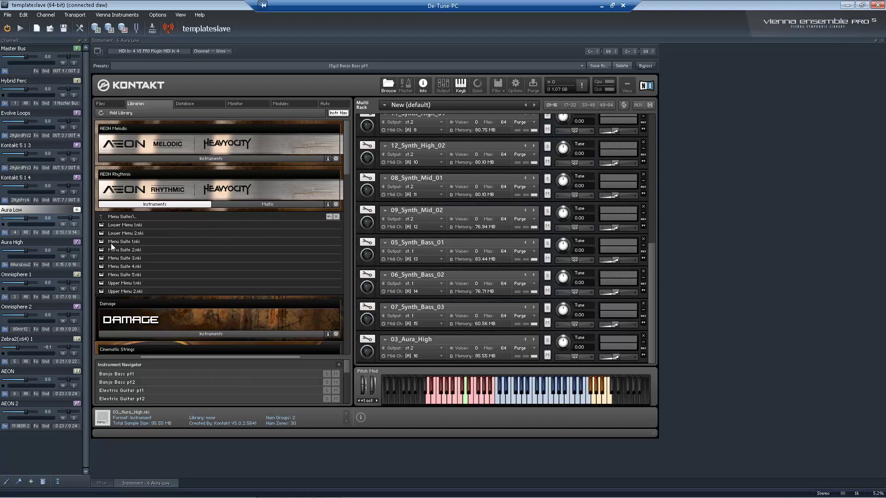
Step: Browse the AEON Rhythmic instruments and their parent folders in the AEON channel's Kontakt, and return to Cubase
{"action": "left_click", "coordinate": [33, 374]}
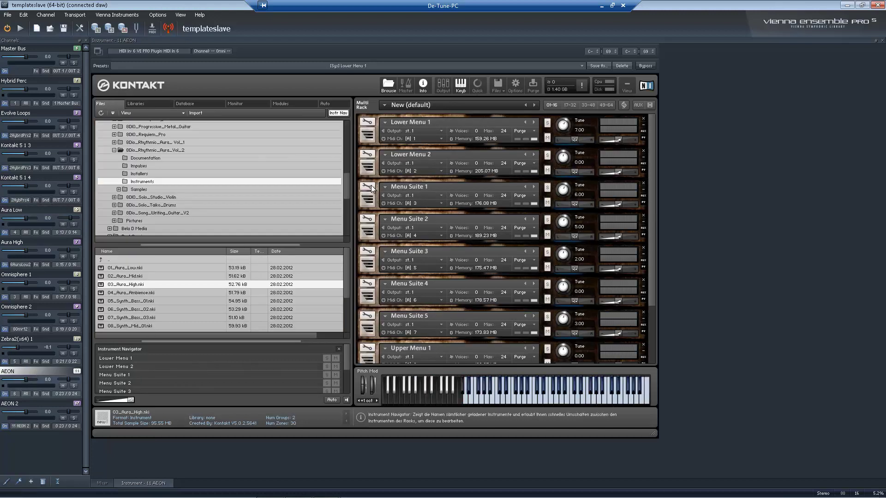
{"action": "left_click", "coordinate": [140, 103]}
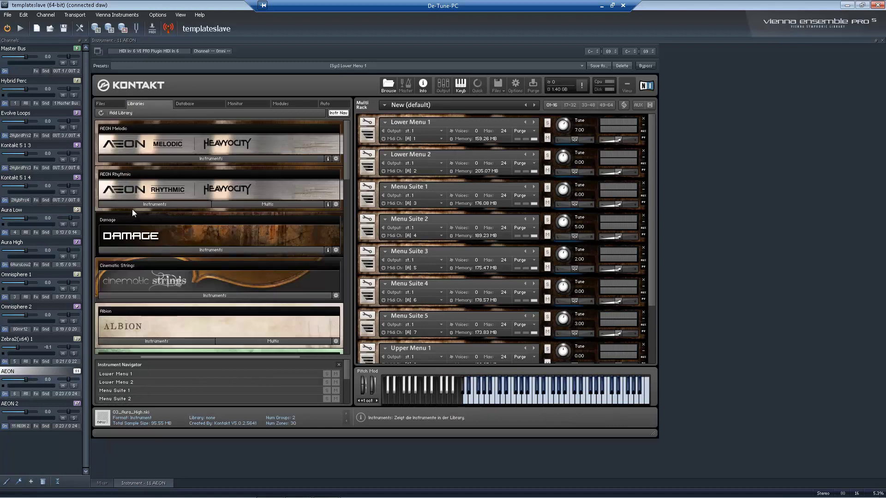
{"action": "left_click", "coordinate": [143, 205]}
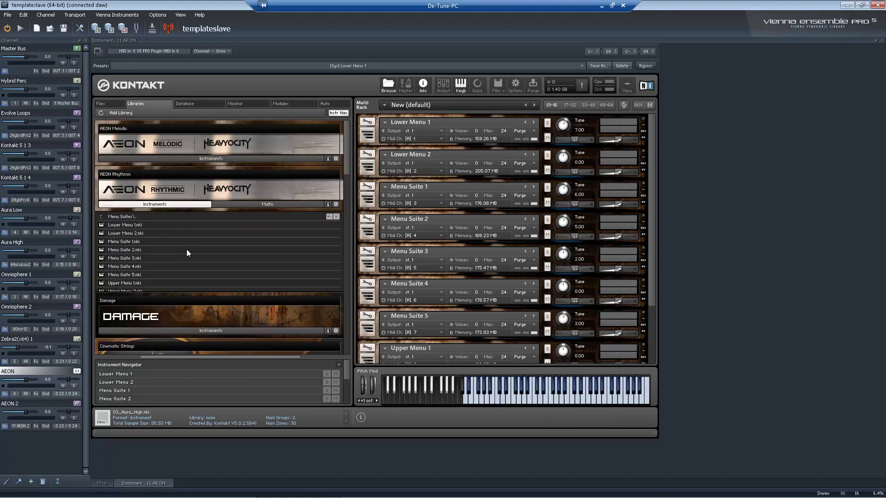
{"action": "left_click", "coordinate": [129, 216]}
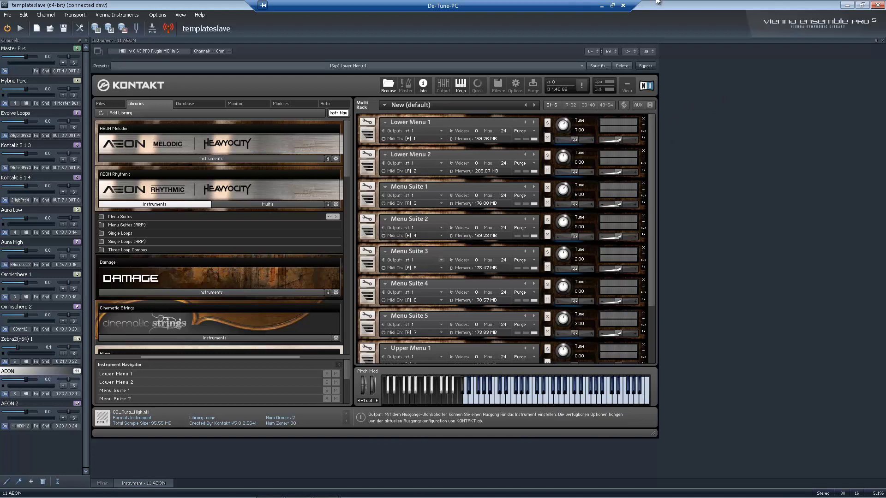
{"action": "left_click", "coordinate": [601, 5]}
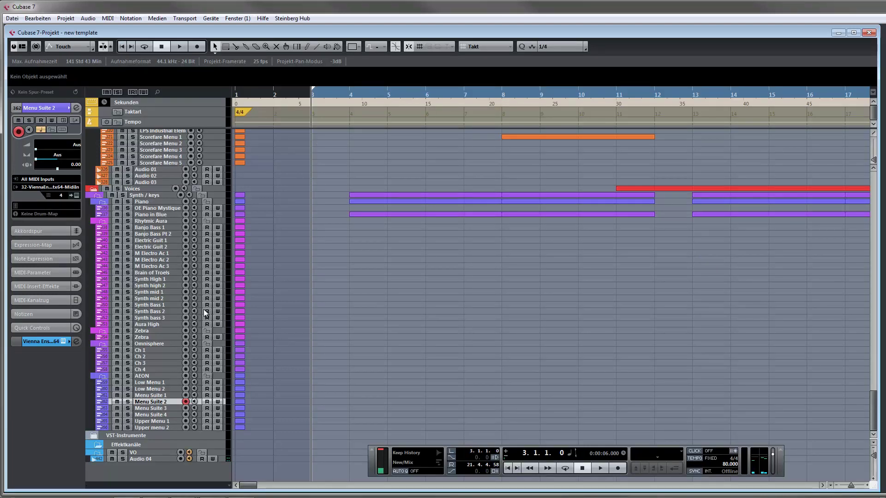
Step: Open the MixConsole over the start of the track list, move it up, and show its first group channels
{"action": "scroll", "coordinate": [182, 300], "scroll_direction": "up", "scroll_amount": 3}
{"action": "scroll", "coordinate": [182, 301], "scroll_direction": "up", "scroll_amount": 3}
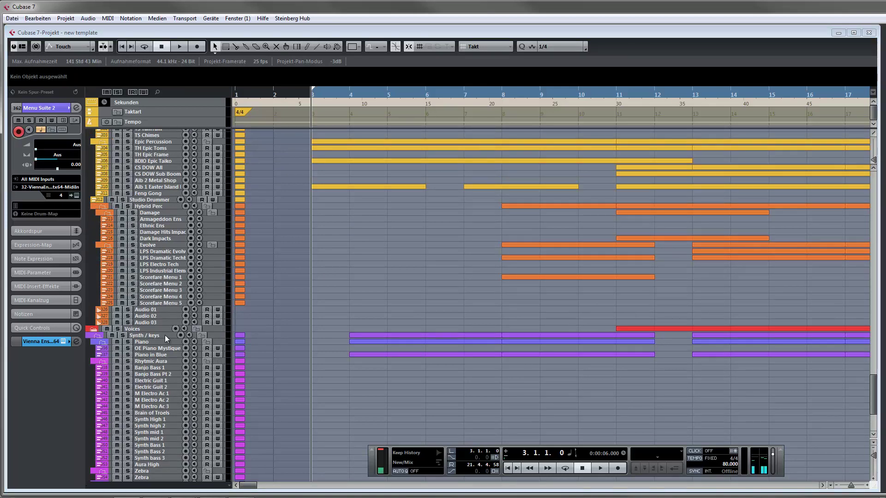
{"action": "left_click_drag", "start_coordinate": [873, 400], "coordinate": [873, 192]}
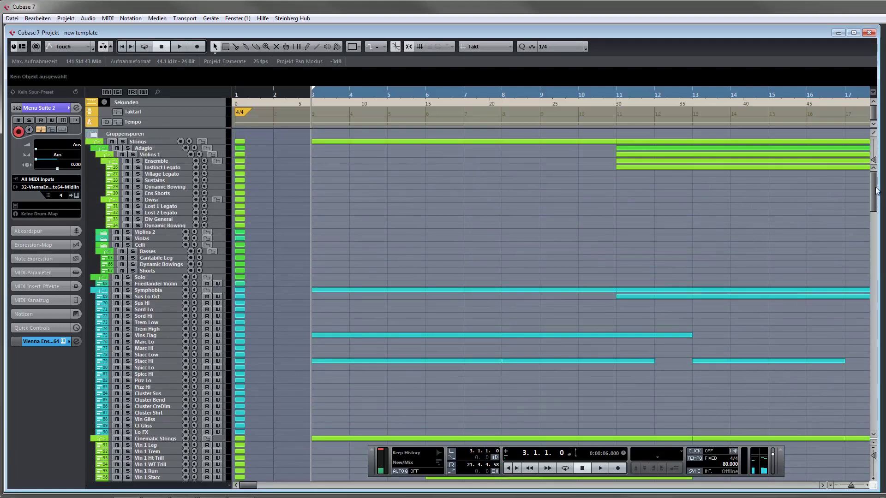
{"action": "key", "text": "F3"}
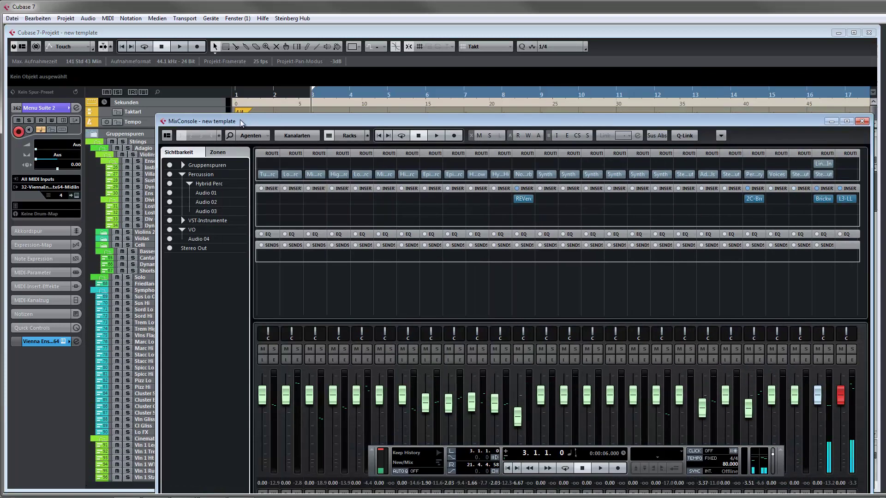
{"action": "left_click_drag", "start_coordinate": [240, 120], "coordinate": [196, 32]}
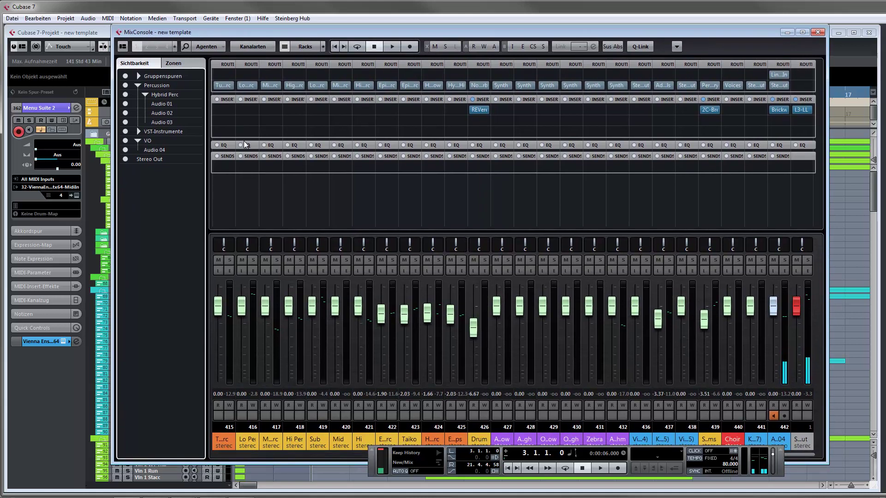
{"action": "key", "text": "F2"}
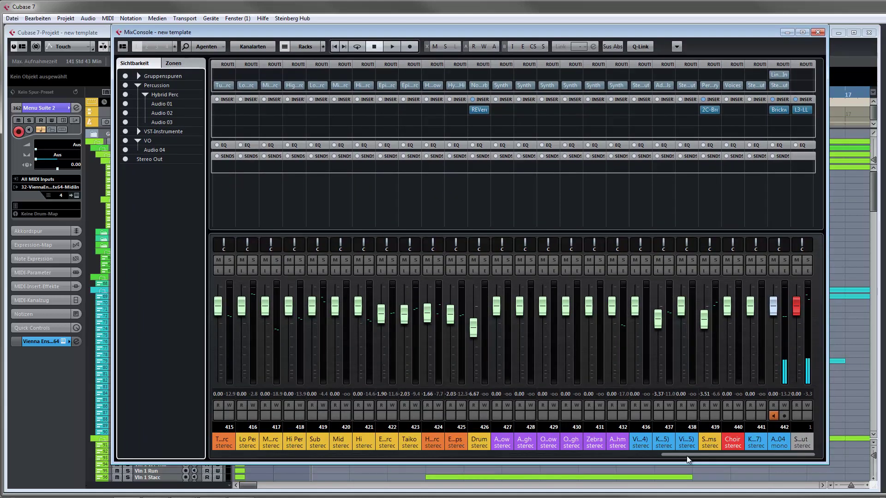
{"action": "left_click_drag", "start_coordinate": [687, 455], "coordinate": [197, 460]}
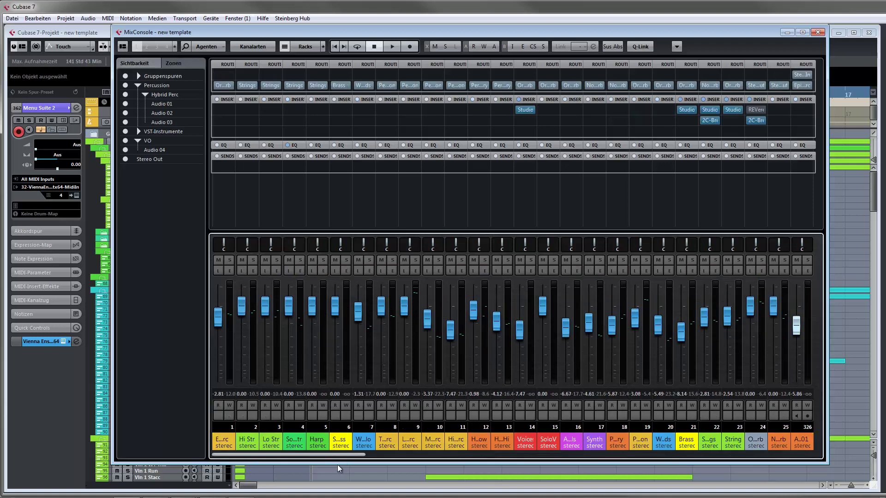
Step: Look through the instrument channels in the MixConsole, selecting the Vln Div channel, and close the mixer
{"action": "left_click_drag", "start_coordinate": [322, 456], "coordinate": [455, 452]}
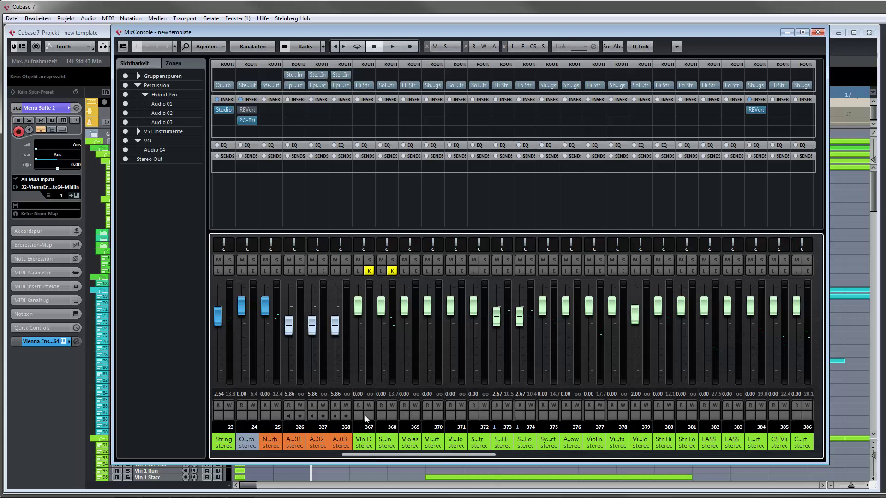
{"action": "left_click", "coordinate": [368, 443]}
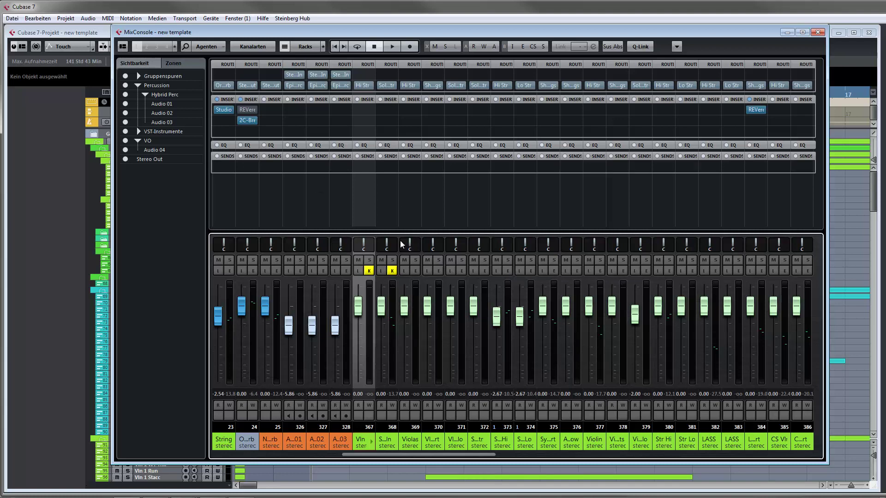
{"action": "left_click_drag", "start_coordinate": [433, 453], "coordinate": [515, 455]}
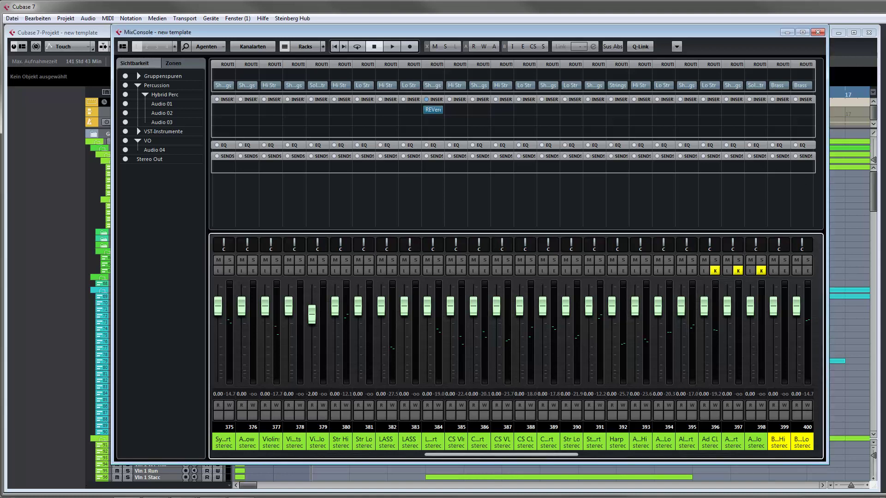
{"action": "left_click", "coordinate": [818, 33]}
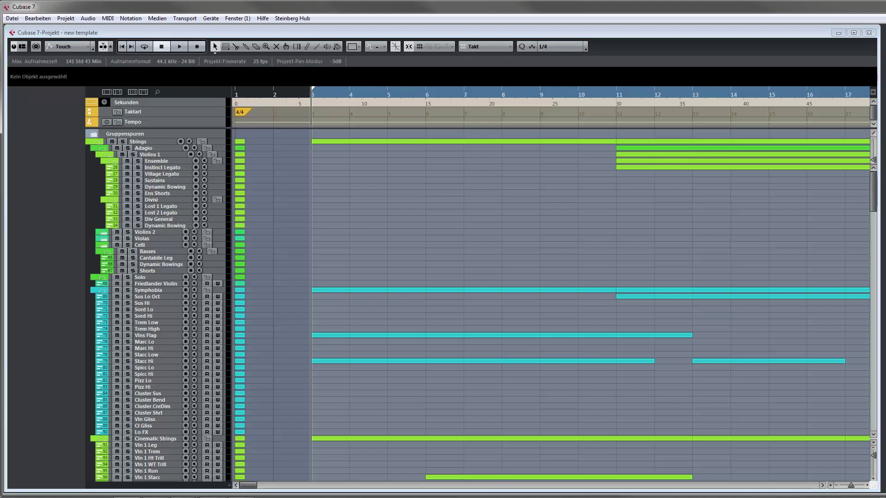
Step: Open the VST-Instrumente rack and place it over the arrangement to view the loaded Kontakt and Vienna Ensemble instruments
{"action": "key", "text": "F11"}
{"action": "left_click_drag", "start_coordinate": [529, 39], "coordinate": [524, 65]}
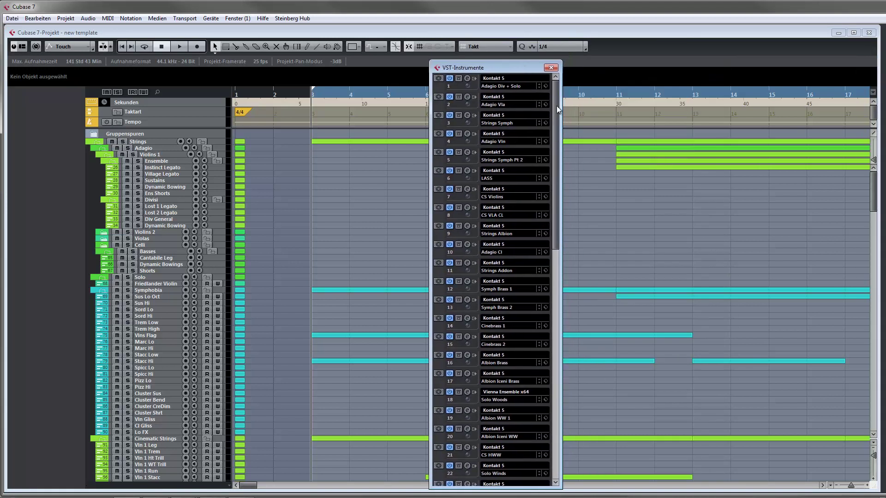
{"action": "mouse_move", "coordinate": [557, 106]}
{"action": "left_mouse_down"}
{"action": "mouse_move", "coordinate": [559, 229]}
{"action": "mouse_move", "coordinate": [566, 104]}
{"action": "left_mouse_up"}
Step: Reopen the MixConsole and expand the VST-Instrumente and Gruppenspuren folders in its channel visibility list
{"action": "key", "text": "F3"}
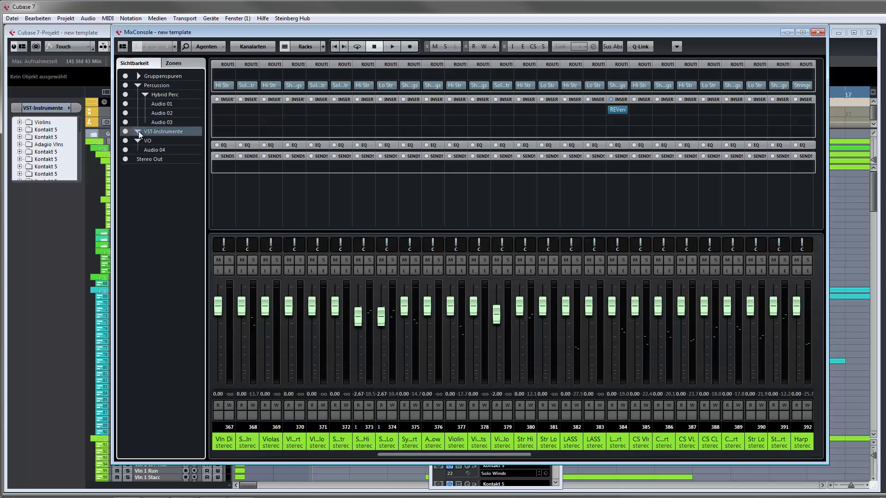
{"action": "left_click", "coordinate": [139, 131]}
{"action": "mouse_move", "coordinate": [200, 135]}
{"action": "left_mouse_down"}
{"action": "mouse_move", "coordinate": [190, 268]}
{"action": "mouse_move", "coordinate": [211, 386]}
{"action": "mouse_move", "coordinate": [209, 131]}
{"action": "left_mouse_up"}
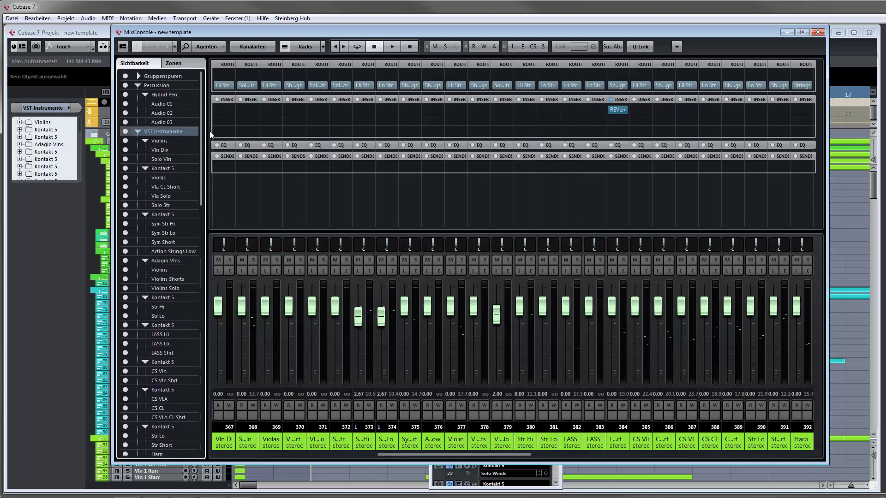
{"action": "left_click", "coordinate": [139, 77]}
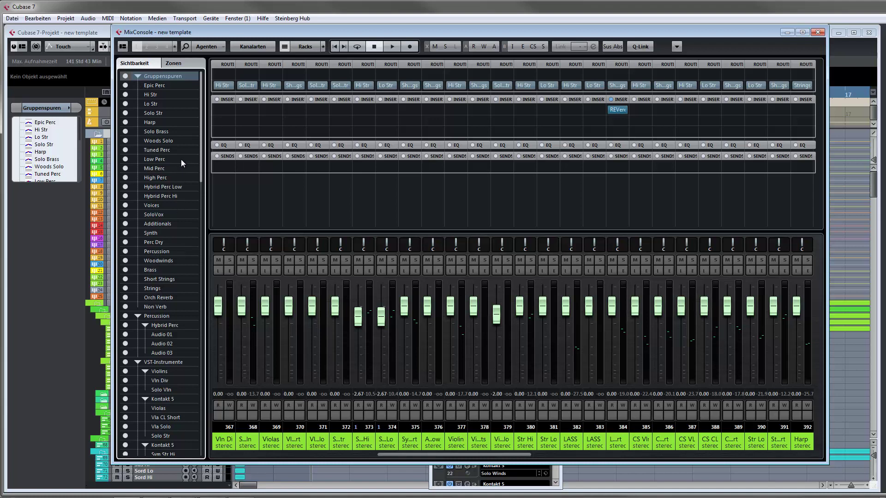
Step: Select the Epic Perc, Strings and Brass group channels in the MixConsole in turn, then return to Strings
{"action": "left_click", "coordinate": [167, 87]}
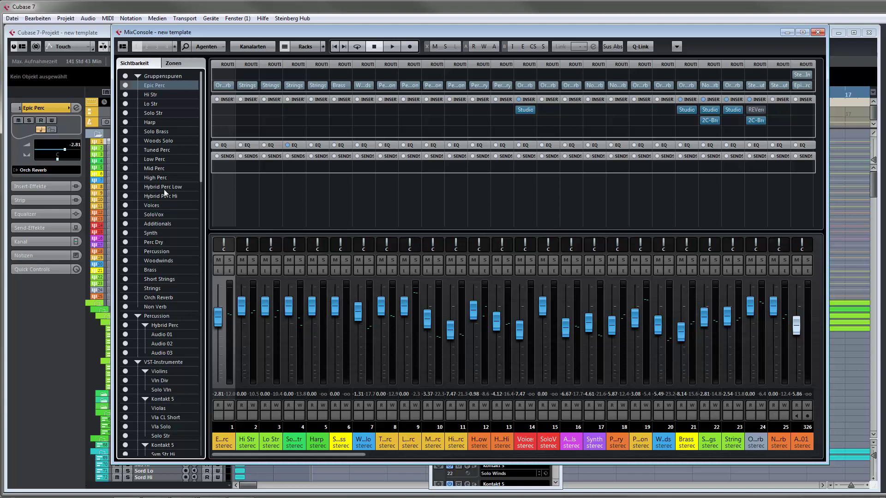
{"action": "left_click", "coordinate": [156, 288]}
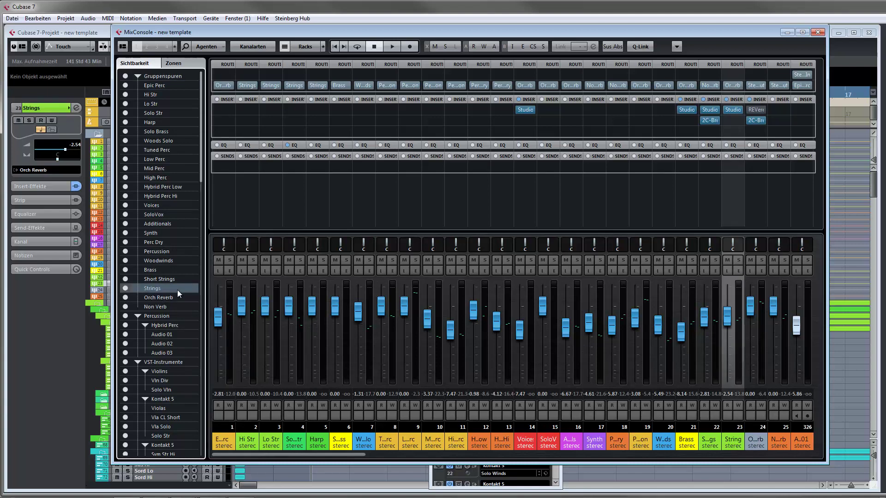
{"action": "left_click", "coordinate": [157, 270]}
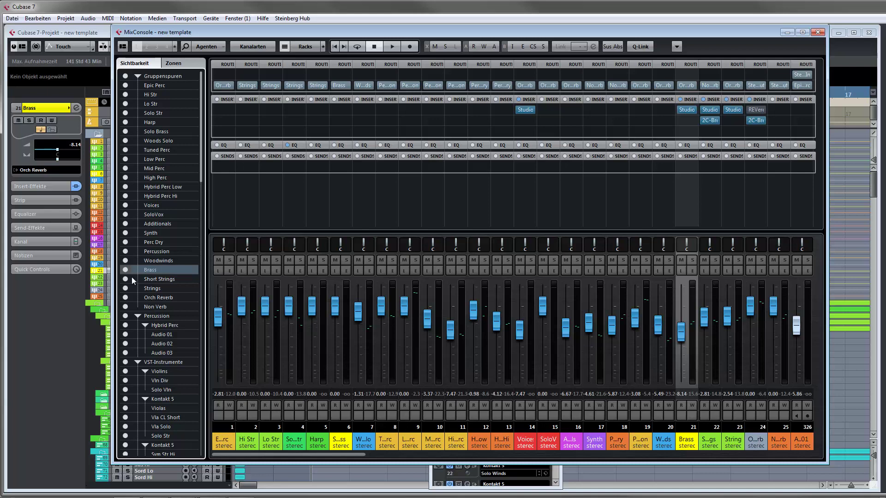
{"action": "left_click", "coordinate": [158, 289]}
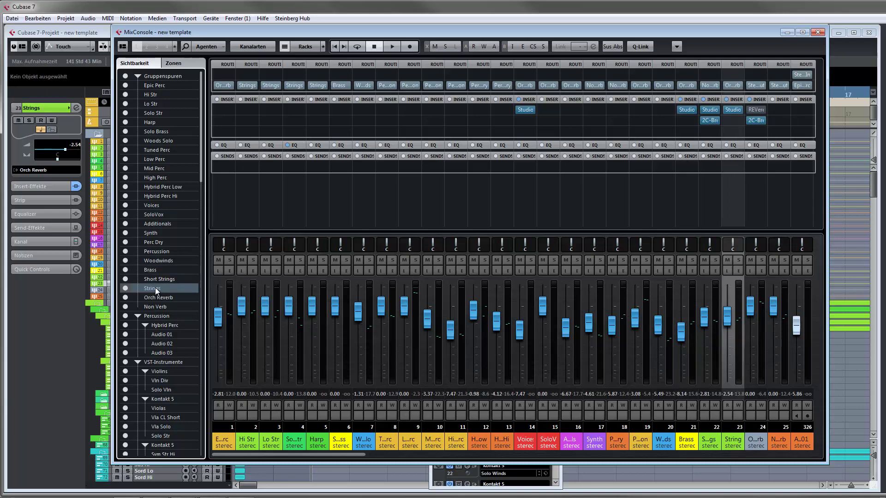
Step: Select the Orch Reverb group channel and open its 2C-Breeze reverb insert
{"action": "left_click", "coordinate": [164, 297]}
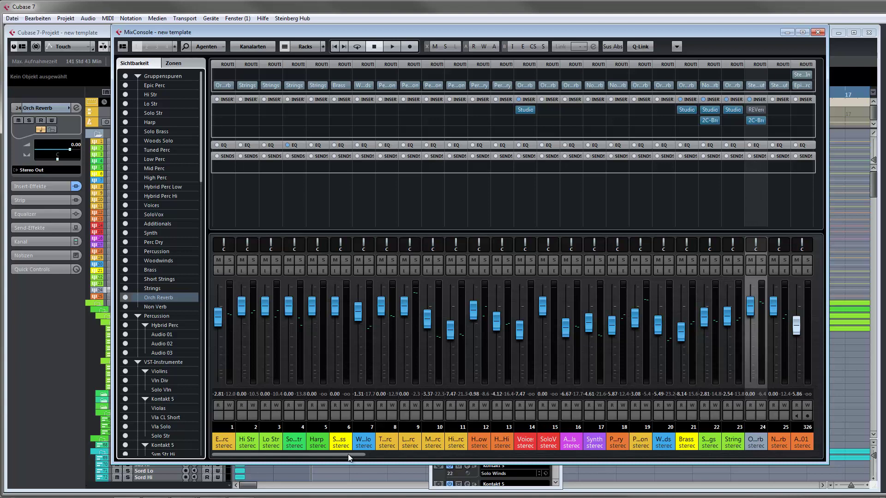
{"action": "left_click_drag", "start_coordinate": [348, 454], "coordinate": [417, 458]}
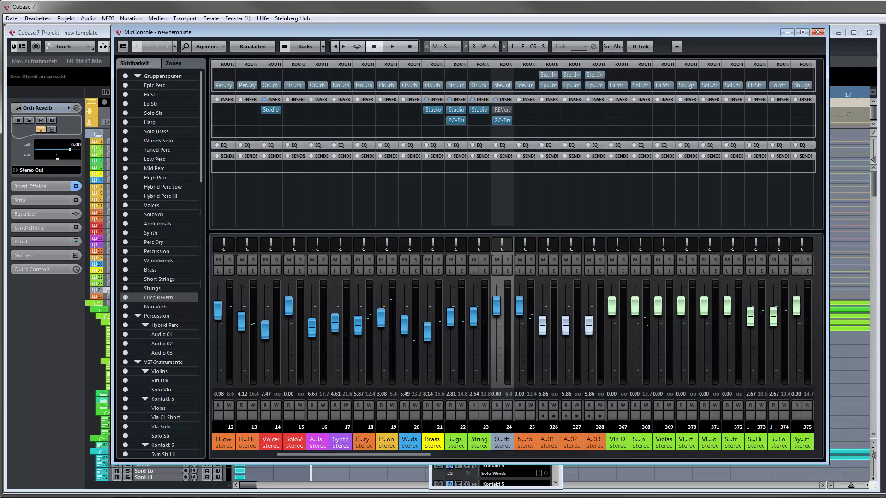
{"action": "left_click", "coordinate": [502, 120]}
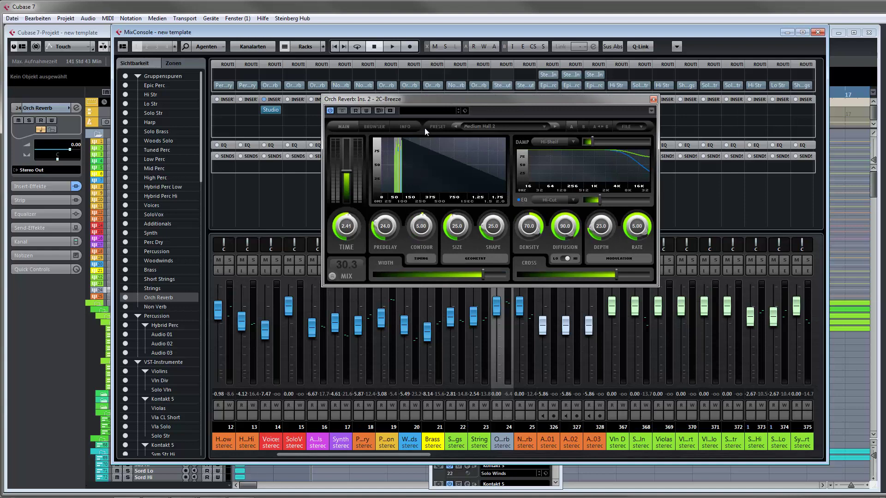
Step: Close the MixConsole and position the Orch Reverb's 2C-Breeze window over the project's track list
{"action": "left_click_drag", "start_coordinate": [444, 100], "coordinate": [397, 103]}
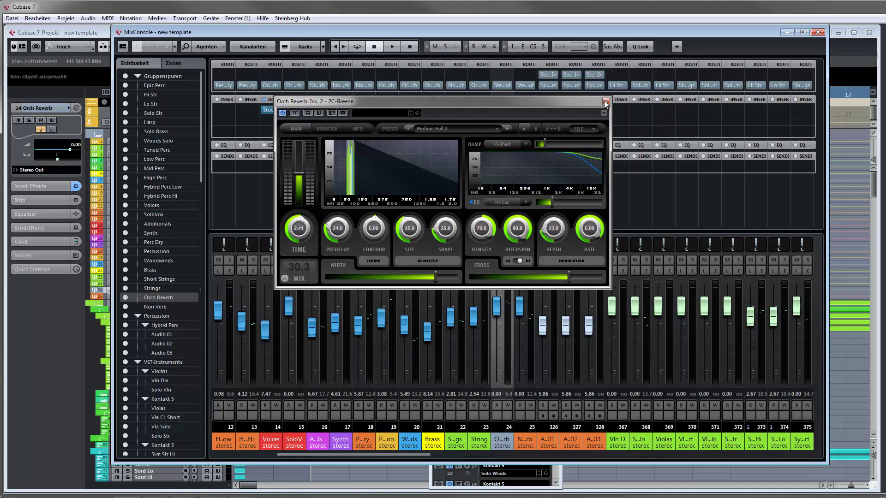
{"action": "left_click", "coordinate": [818, 32]}
{"action": "left_click", "coordinate": [551, 67]}
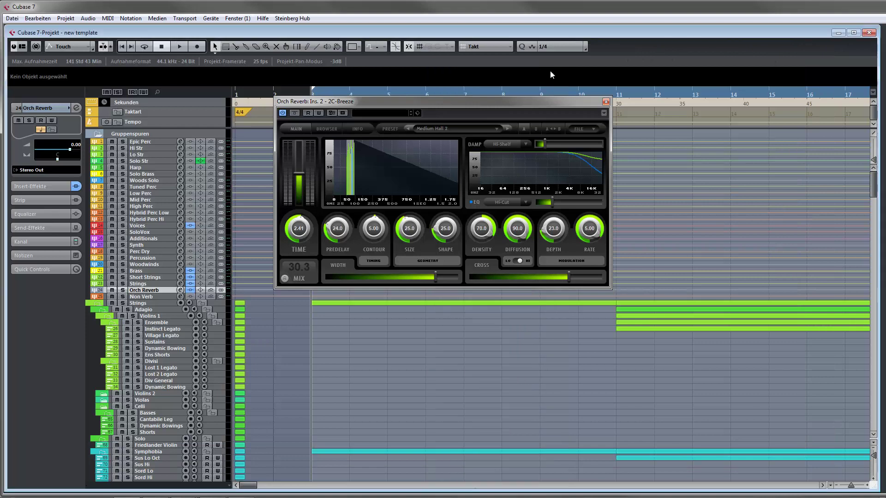
{"action": "left_click_drag", "start_coordinate": [539, 105], "coordinate": [390, 118]}
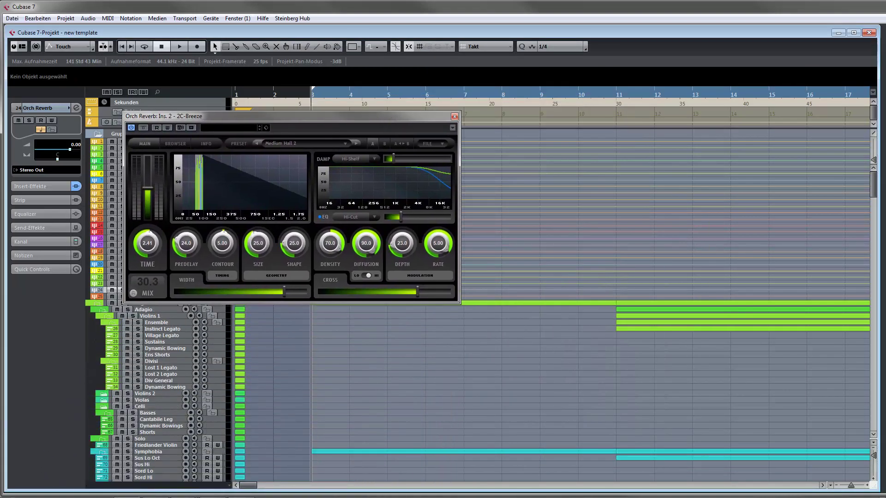
Step: Play the percussion section from bar 11 with the 2C-Breeze reverb deactivated, reactivate it during playback for comparison, and stop
{"action": "left_click_drag", "start_coordinate": [876, 189], "coordinate": [866, 318]}
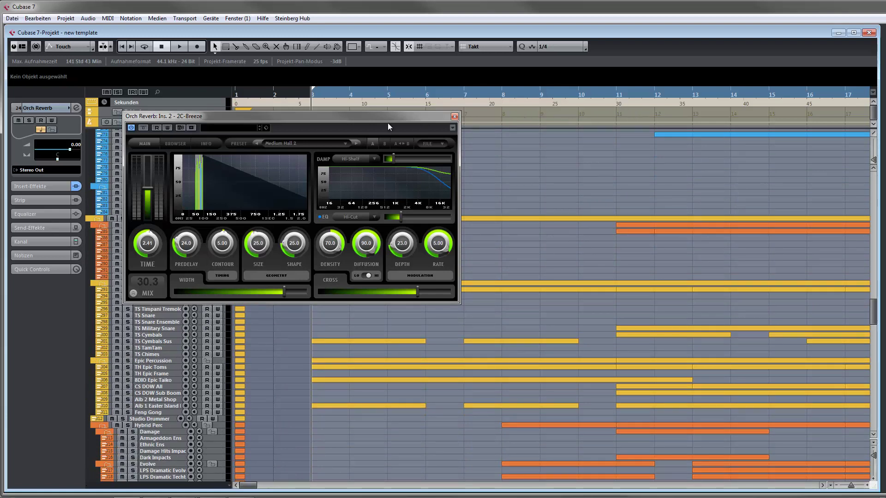
{"action": "left_click", "coordinate": [618, 98]}
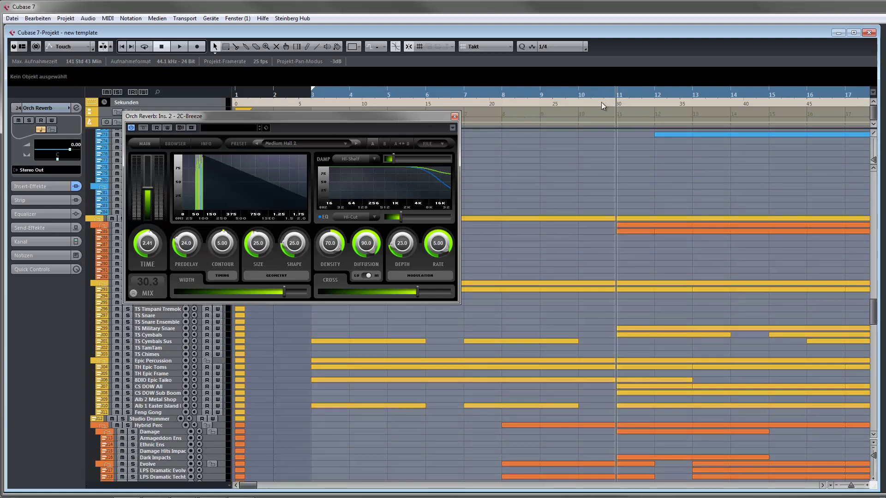
{"action": "left_click_drag", "start_coordinate": [291, 115], "coordinate": [414, 115]}
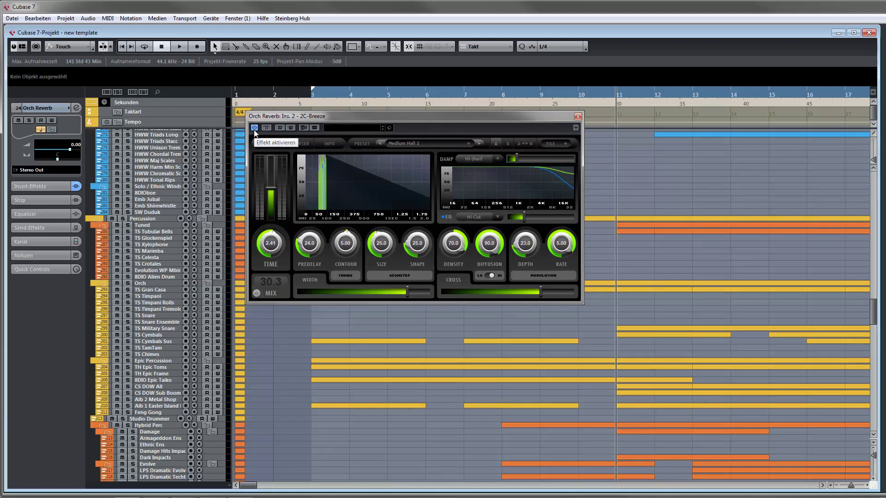
{"action": "key", "text": "space"}
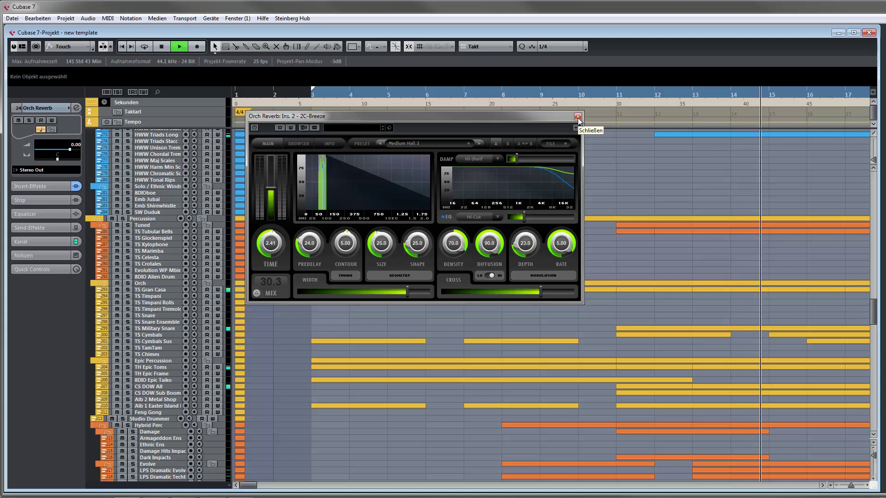
{"action": "left_click", "coordinate": [254, 129]}
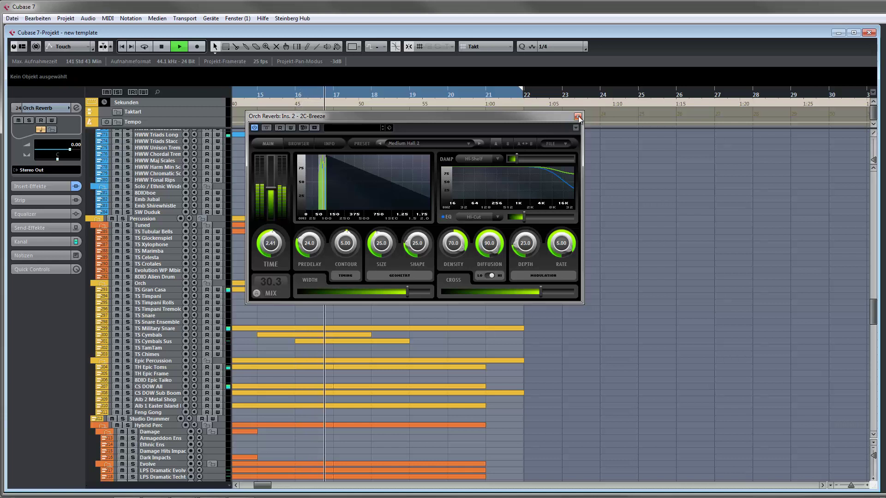
{"action": "key", "text": "space"}
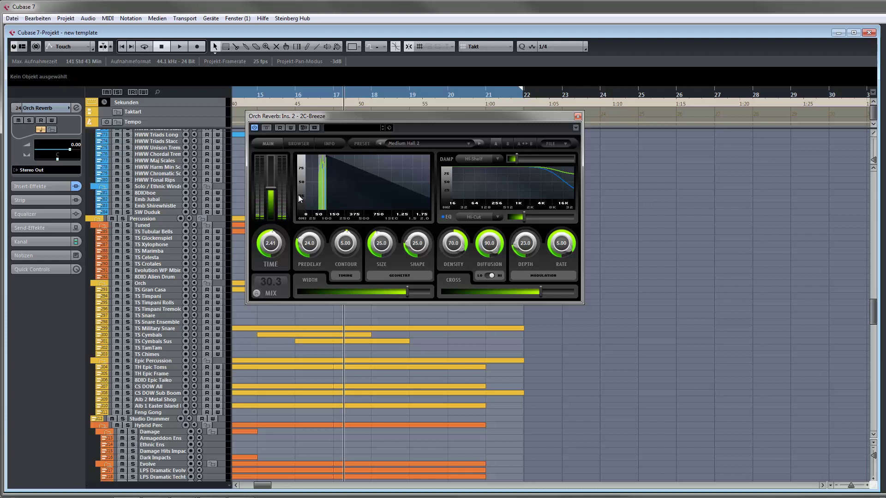
Step: Close the 2C-Breeze window and bypass the Orch Reverb channel's inserts in the MixConsole
{"action": "left_click", "coordinate": [578, 116]}
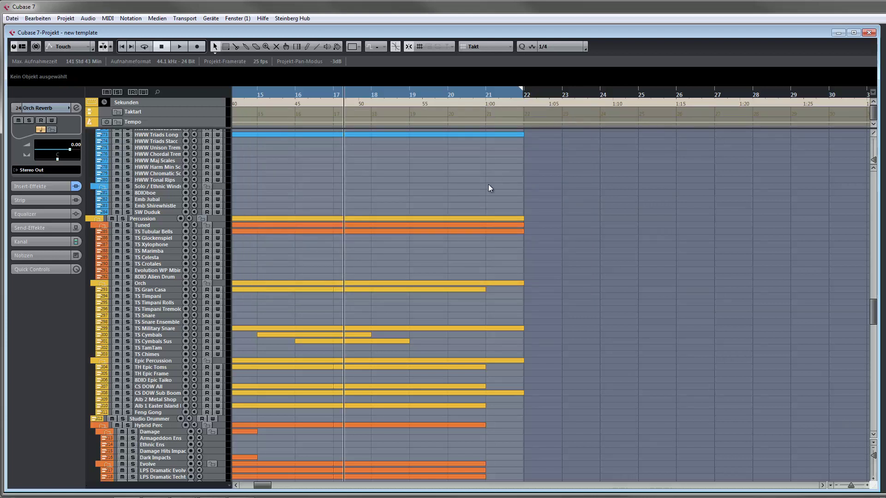
{"action": "key", "text": "F3"}
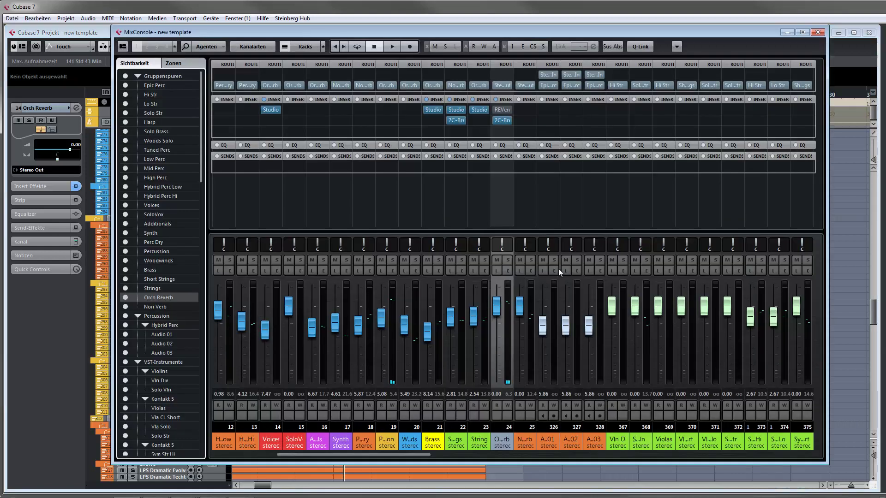
{"action": "left_click", "coordinate": [502, 120]}
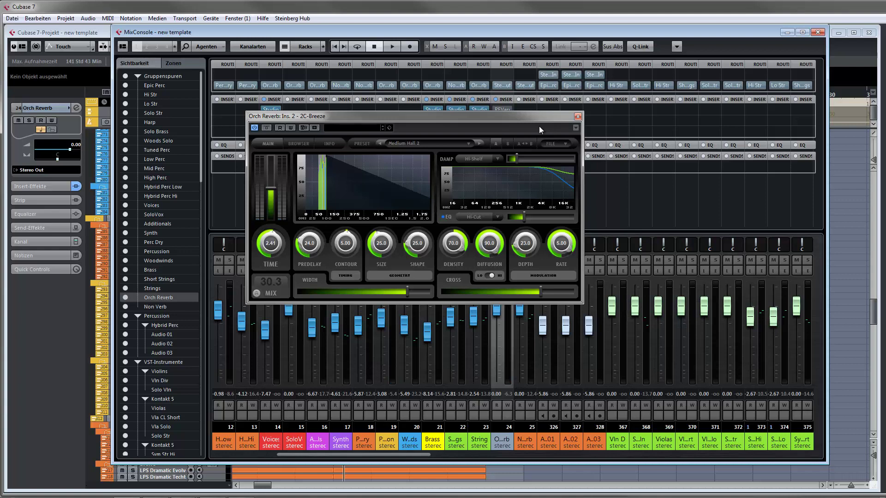
{"action": "left_click", "coordinate": [578, 117]}
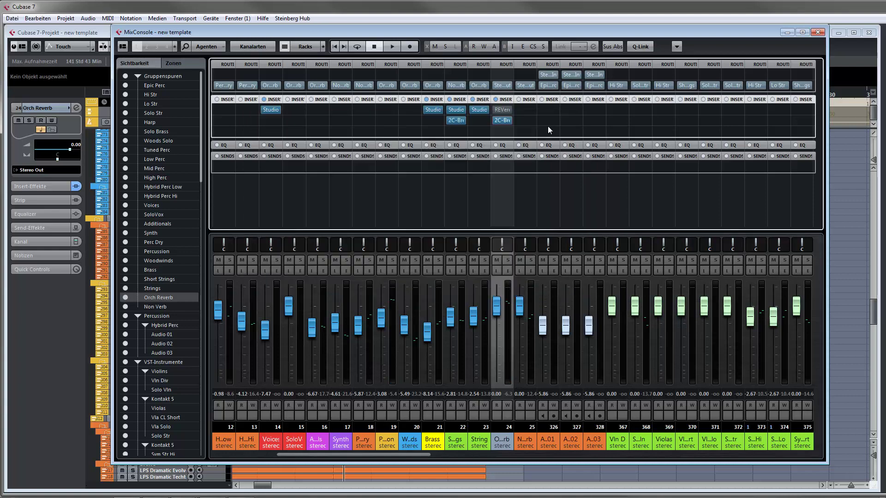
{"action": "left_click", "coordinate": [492, 121]}
{"action": "left_click", "coordinate": [493, 120]}
{"action": "left_click", "coordinate": [493, 121]}
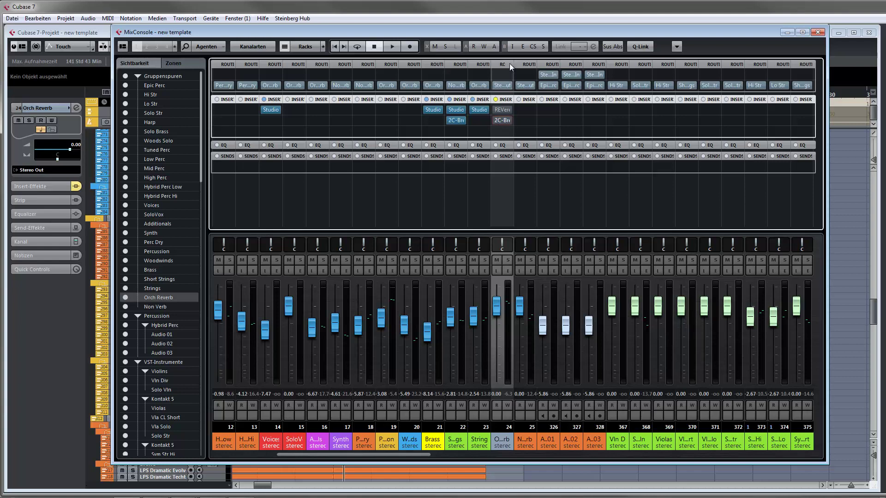
Step: Open the Kontakt 5 instrument of the HWW Maj Scales track and view the 06-Octaves Legato patch's stage and close mixing controls
{"action": "left_click_drag", "start_coordinate": [505, 32], "coordinate": [672, 32]}
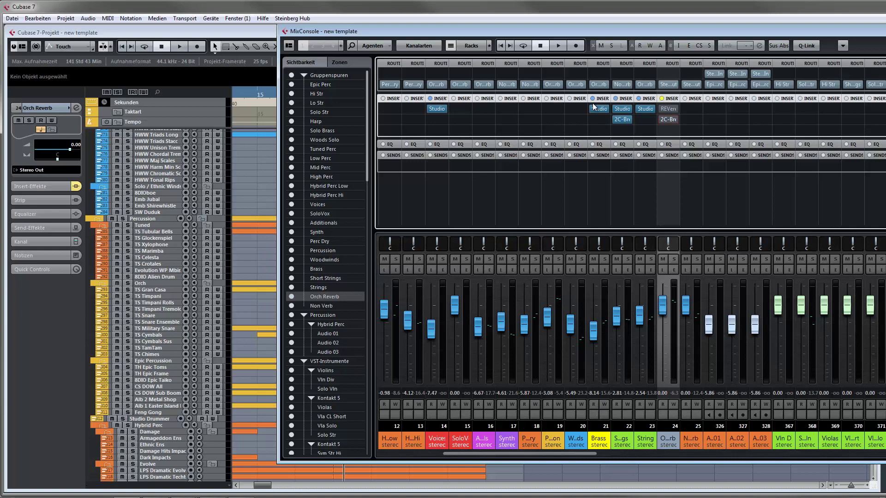
{"action": "left_click", "coordinate": [164, 161]}
{"action": "left_click", "coordinate": [75, 196]}
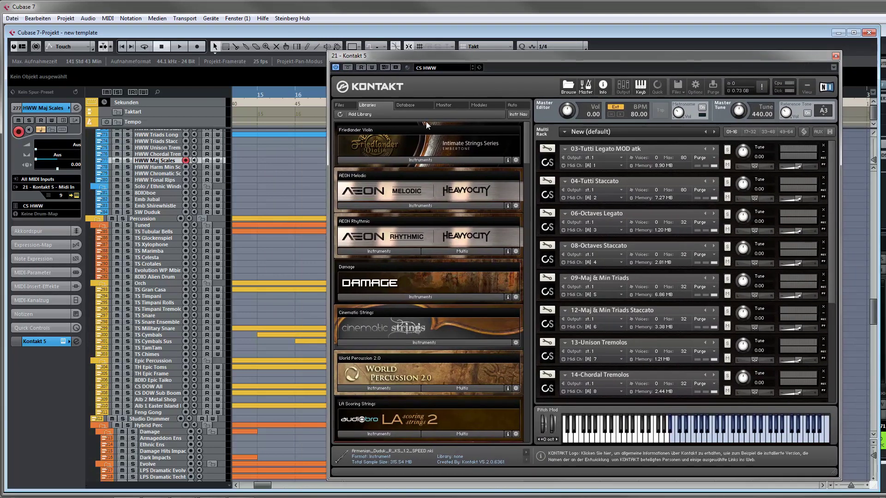
{"action": "left_click", "coordinate": [548, 226]}
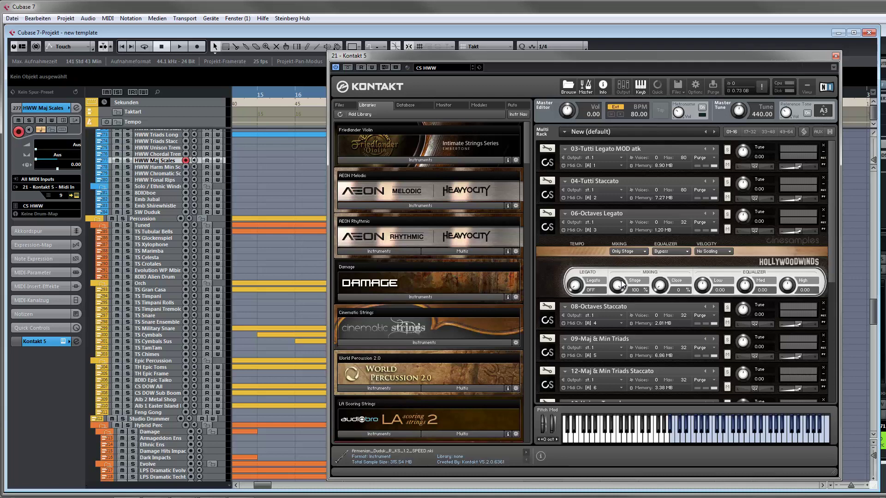
{"action": "left_click", "coordinate": [835, 56]}
Step: Select the Flute 2 track in the Woodwinds folder and bring the VSL Woods instrument channel into view in the MixConsole
{"action": "scroll", "coordinate": [539, 256], "scroll_direction": "up", "scroll_amount": 10}
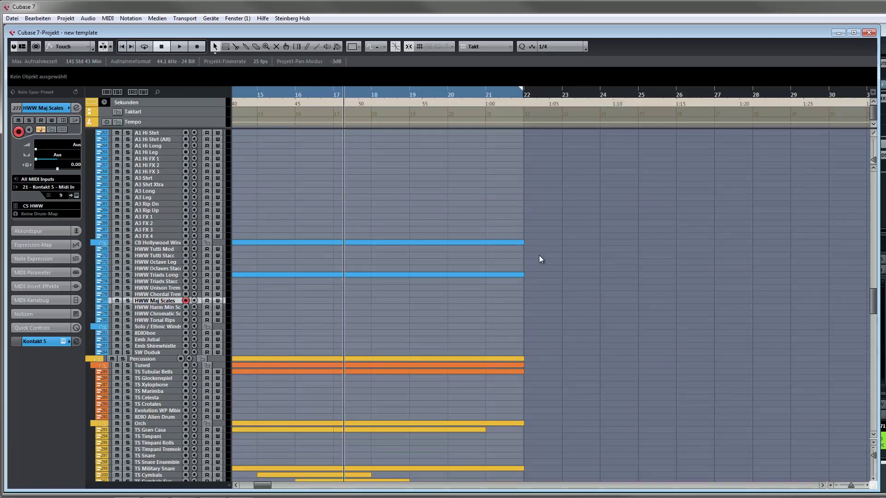
{"action": "scroll", "coordinate": [540, 259], "scroll_direction": "up", "scroll_amount": 5}
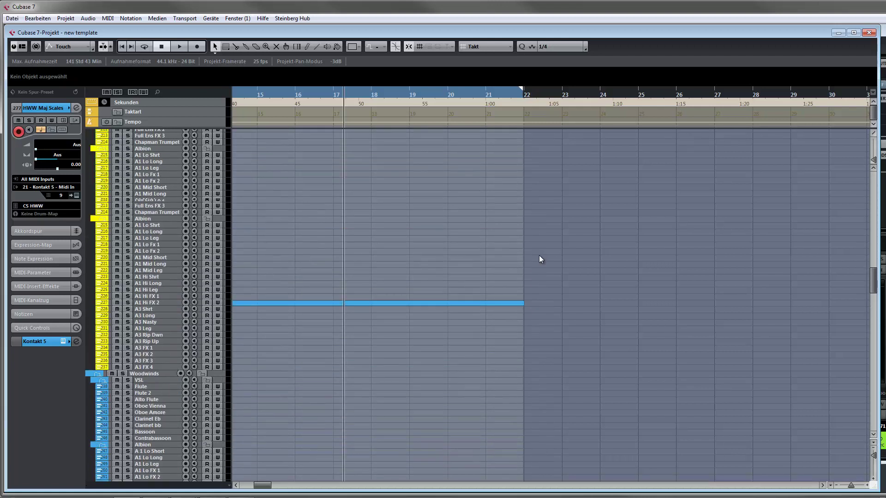
{"action": "scroll", "coordinate": [541, 259], "scroll_direction": "down", "scroll_amount": 3}
{"action": "scroll", "coordinate": [541, 259], "scroll_direction": "down", "scroll_amount": 3}
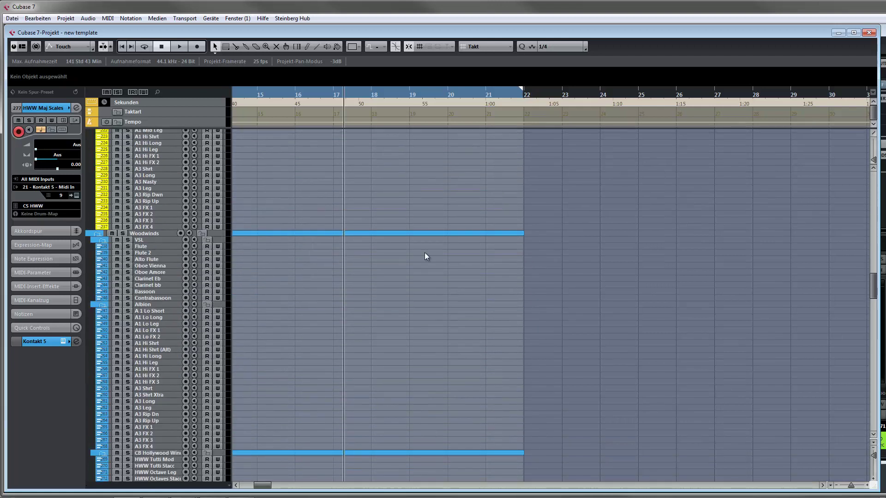
{"action": "left_click", "coordinate": [148, 253]}
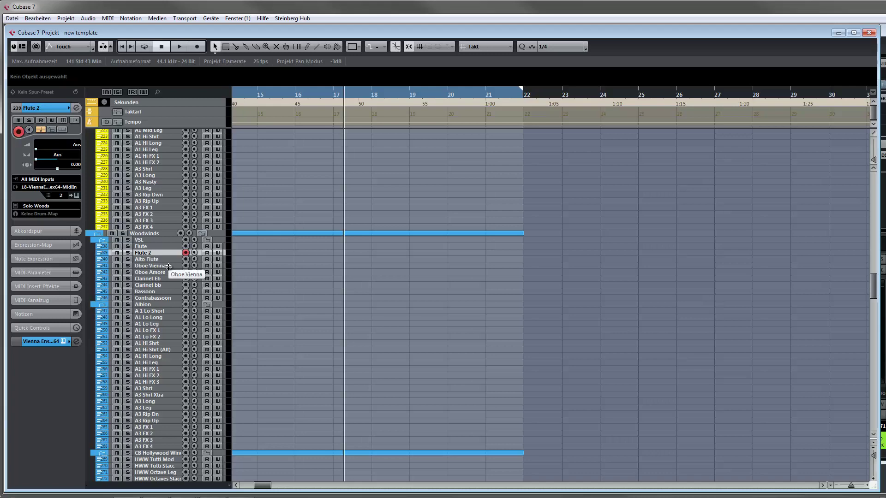
{"action": "key", "text": "F3"}
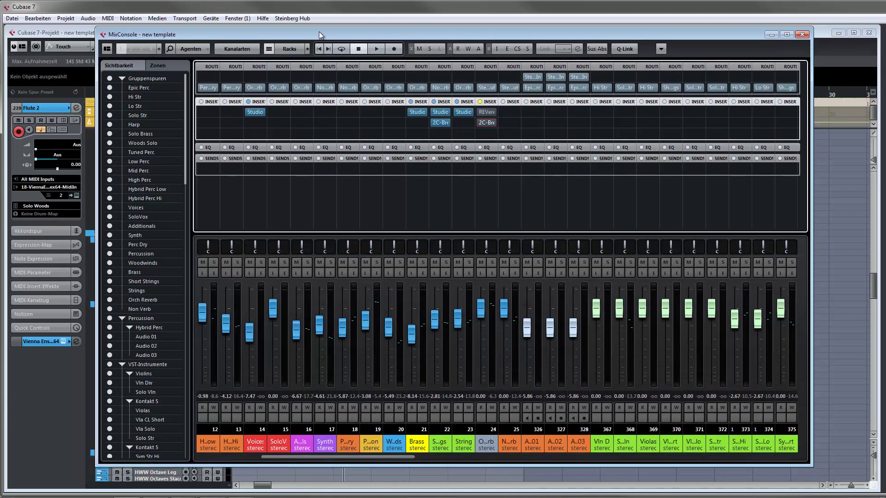
{"action": "left_click_drag", "start_coordinate": [319, 32], "coordinate": [384, 35]}
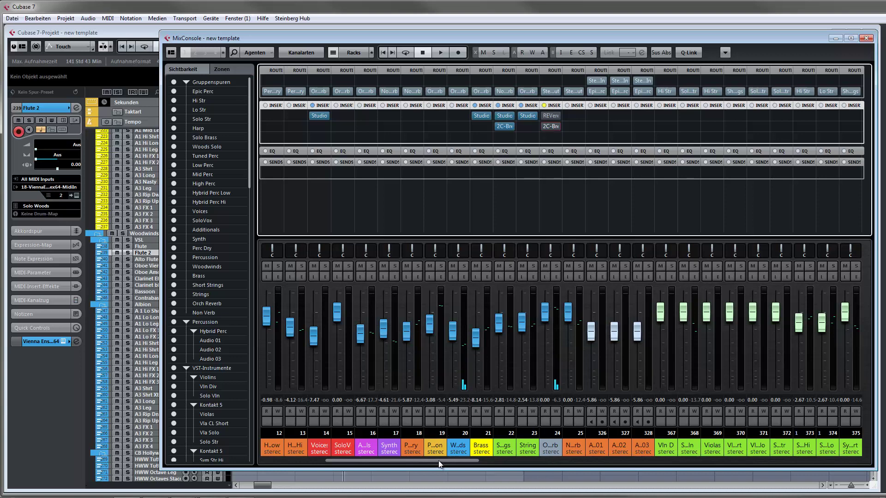
{"action": "left_click_drag", "start_coordinate": [439, 460], "coordinate": [736, 469]}
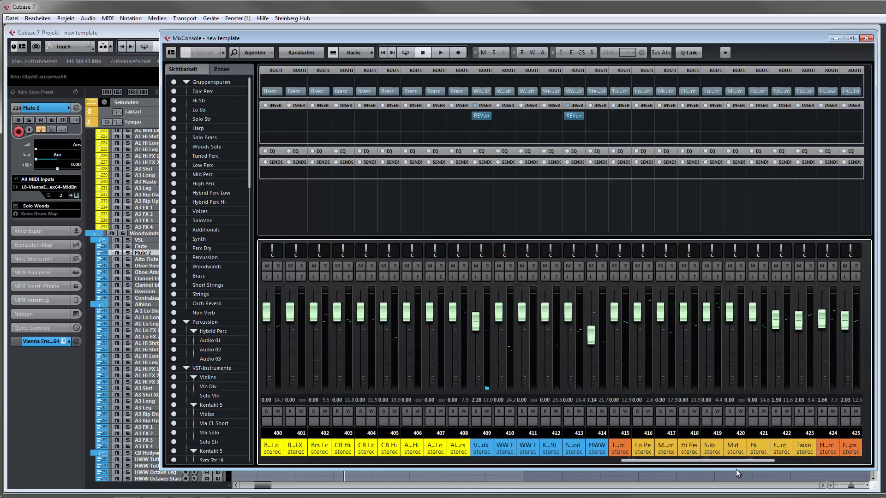
Step: Open the VSL Woods channel's REVerence insert, compare it bypassed and active, and close it along with the MixConsole
{"action": "left_click", "coordinate": [482, 116]}
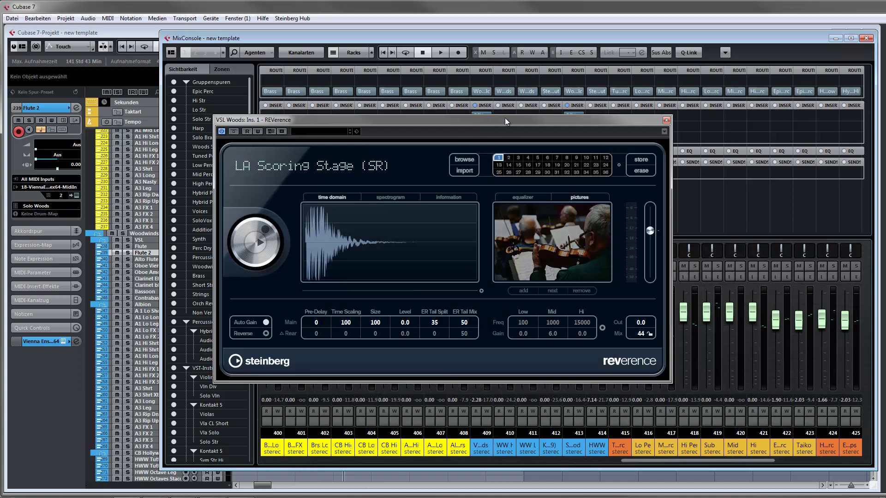
{"action": "left_click_drag", "start_coordinate": [505, 117], "coordinate": [527, 144]}
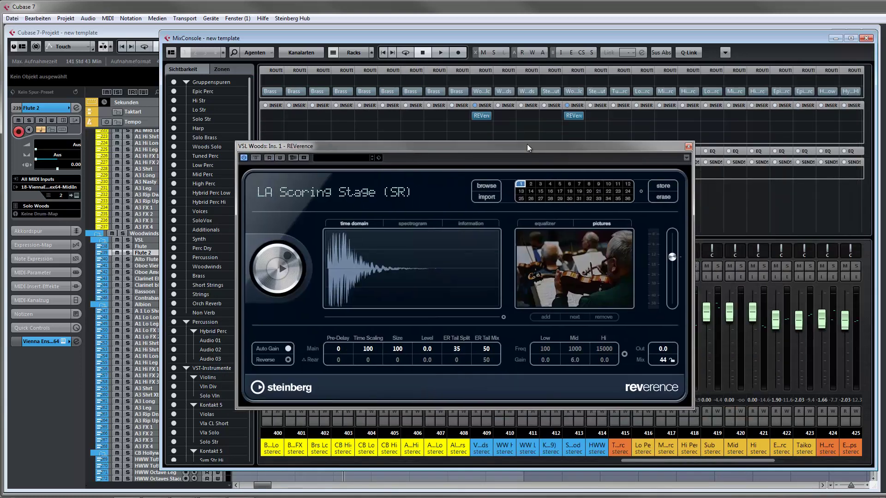
{"action": "left_click", "coordinate": [475, 105]}
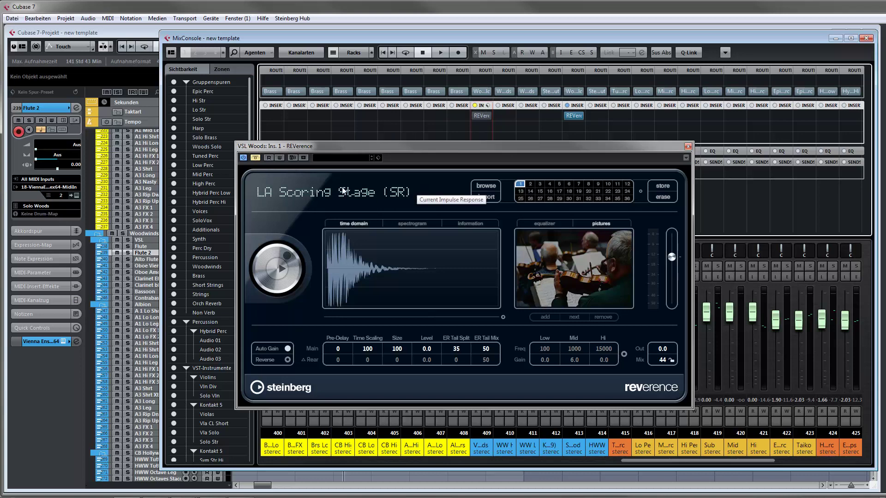
{"action": "left_click", "coordinate": [255, 158]}
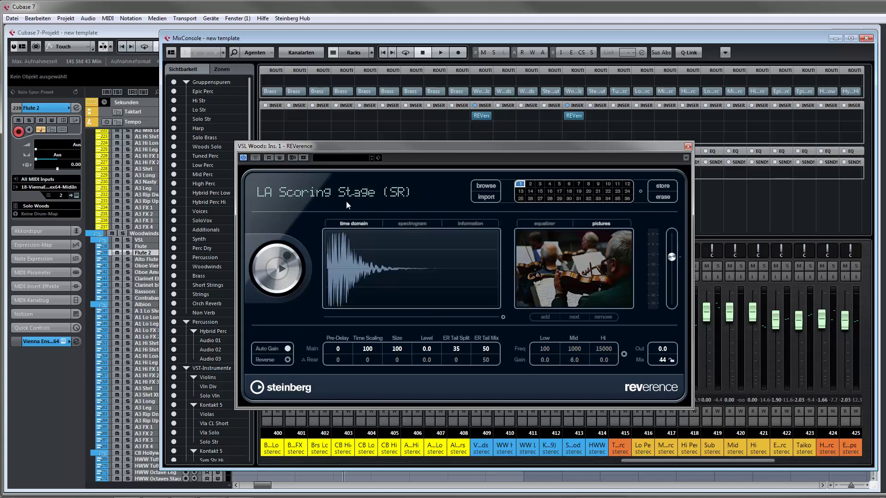
{"action": "left_click_drag", "start_coordinate": [316, 145], "coordinate": [339, 94]}
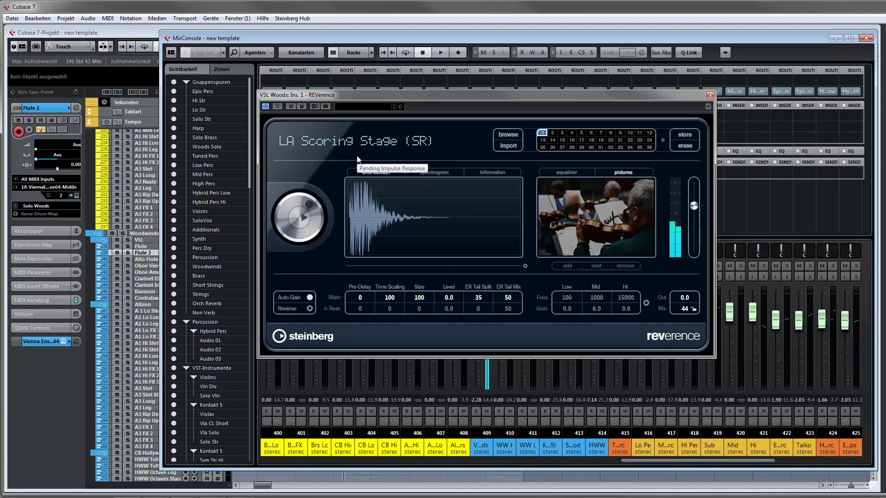
{"action": "left_click", "coordinate": [710, 95]}
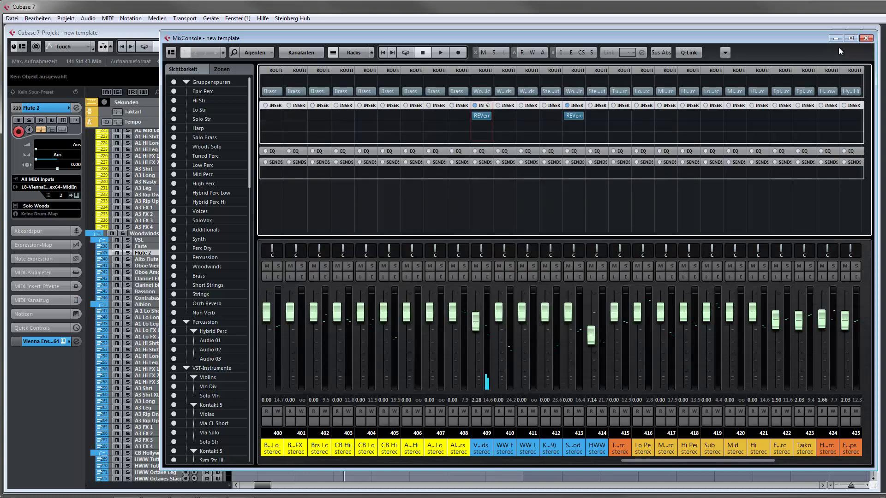
{"action": "left_click", "coordinate": [866, 38]}
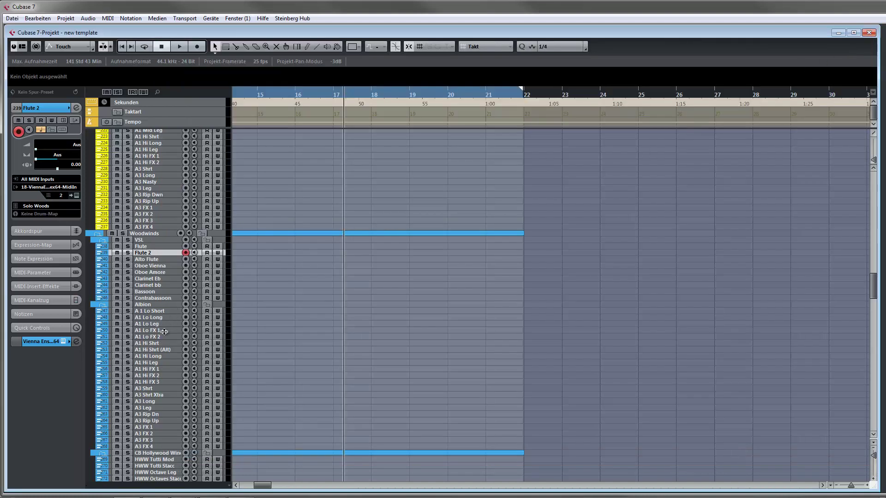
Step: Select the A1 Hi Leg track in the Albion woodwinds folder and return to the Orch Reverb group channel in the MixConsole
{"action": "left_click", "coordinate": [159, 363]}
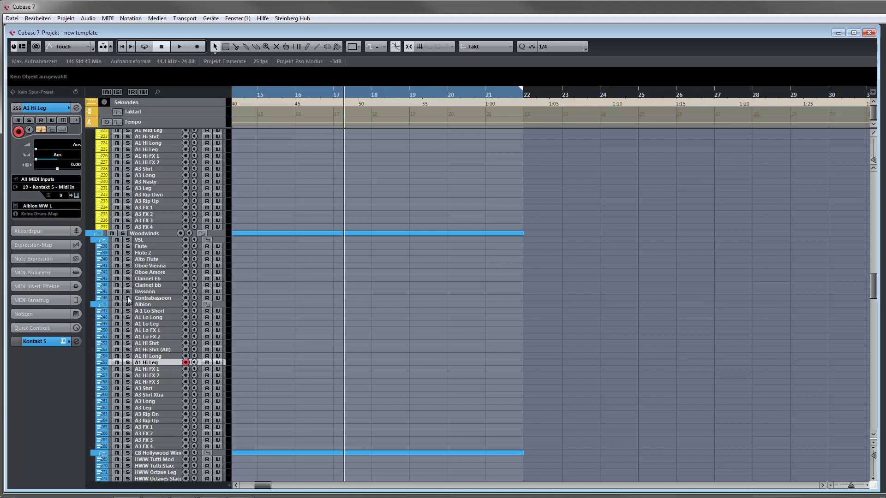
{"action": "scroll", "coordinate": [330, 342], "scroll_direction": "up", "scroll_amount": 5}
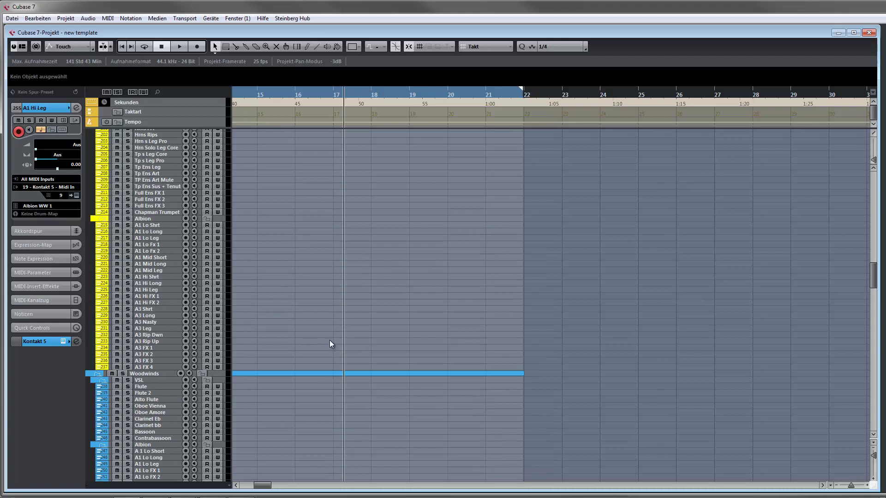
{"action": "key", "text": "F3"}
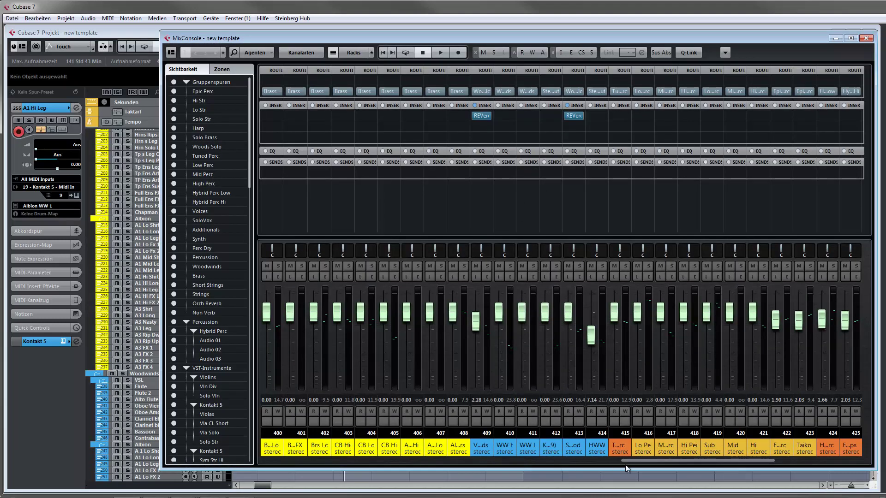
{"action": "left_click_drag", "start_coordinate": [649, 461], "coordinate": [380, 447]}
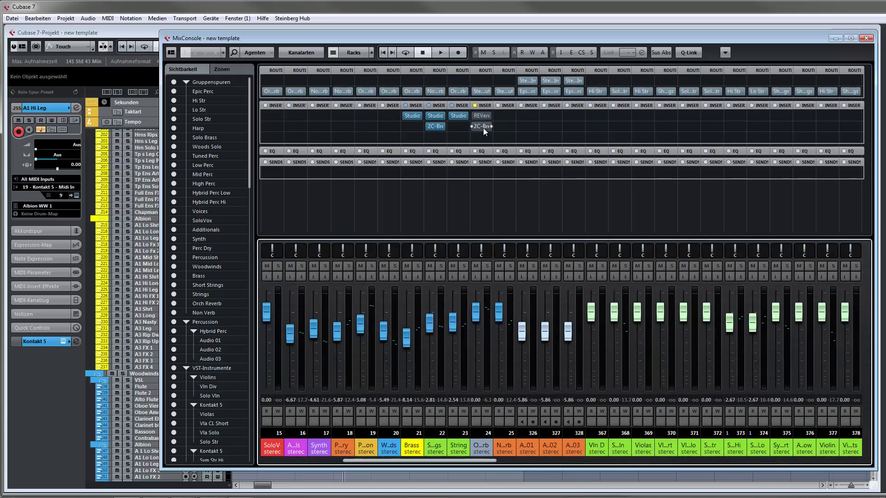
Step: Reactivate the 2C-Breeze insert on the Orch Reverb group channel and close the MixConsole
{"action": "left_click", "coordinate": [472, 127]}
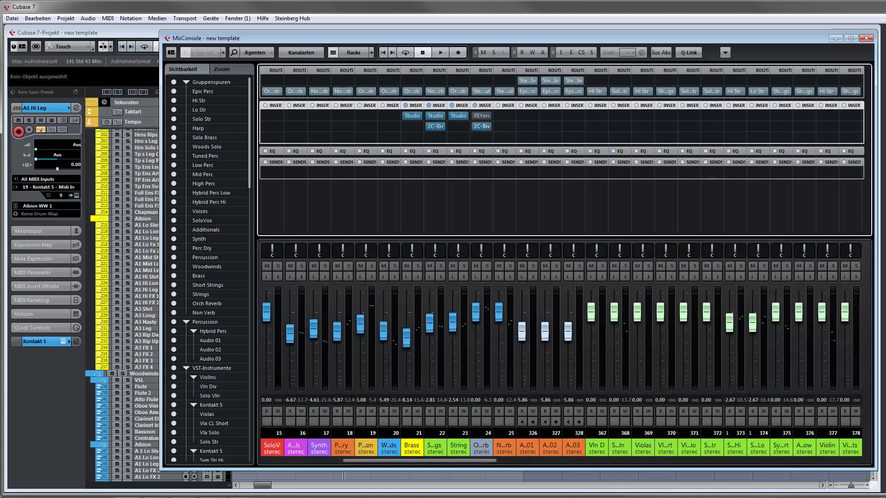
{"action": "left_click", "coordinate": [865, 39]}
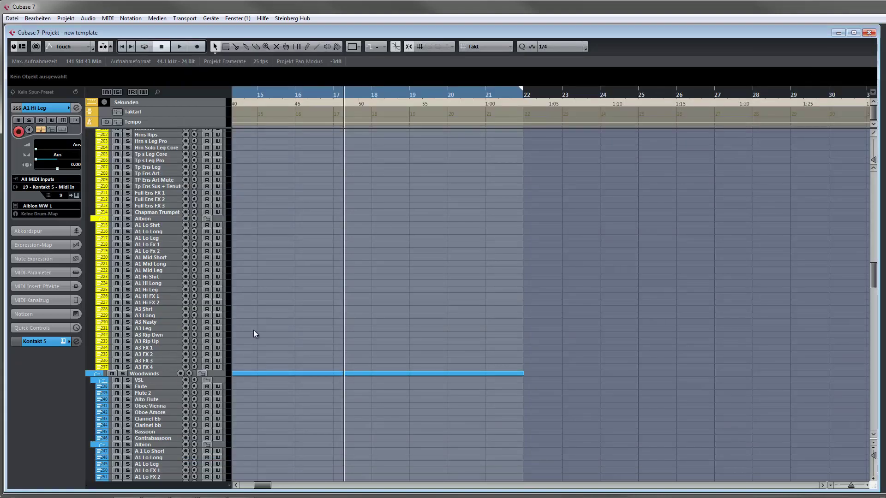
Step: Select the Flute track in the VSL woodwinds folder, followed by the A1 Hi Long track in the Albion woodwinds folder
{"action": "left_click", "coordinate": [150, 387]}
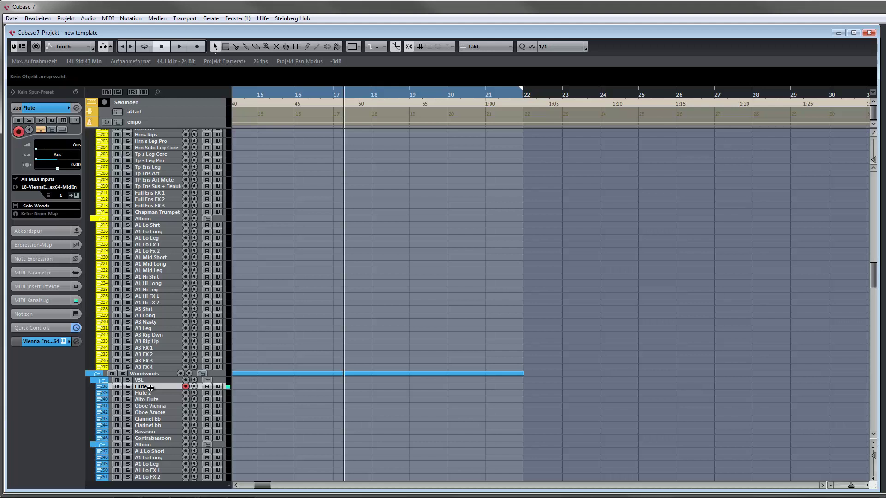
{"action": "scroll", "coordinate": [167, 397], "scroll_direction": "down", "scroll_amount": 3}
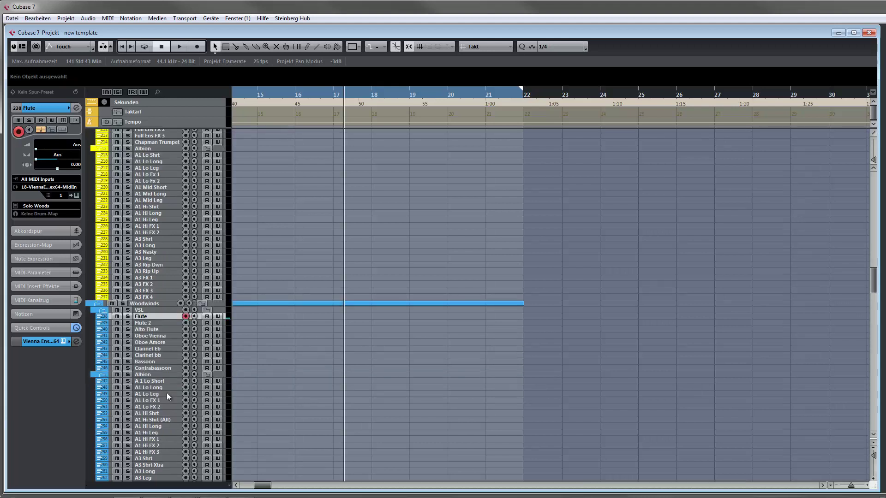
{"action": "left_click", "coordinate": [162, 426]}
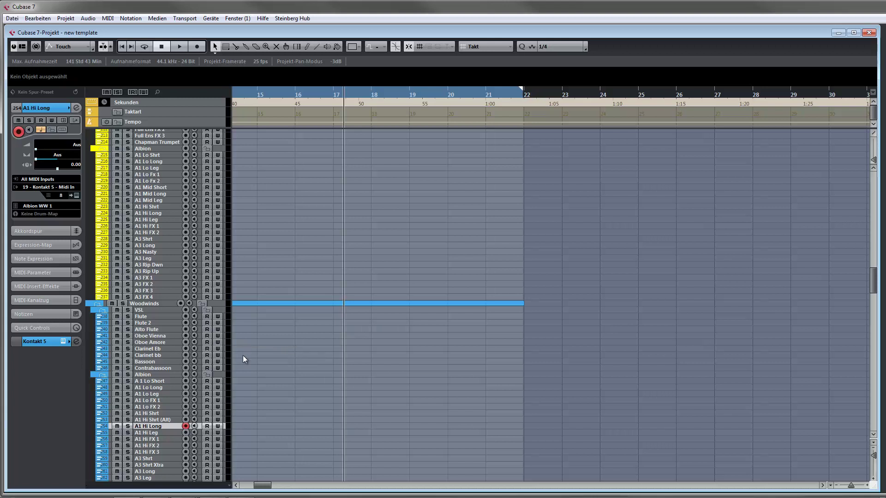
{"action": "scroll", "coordinate": [282, 350], "scroll_direction": "down", "scroll_amount": 3}
{"action": "scroll", "coordinate": [283, 349], "scroll_direction": "down", "scroll_amount": 3}
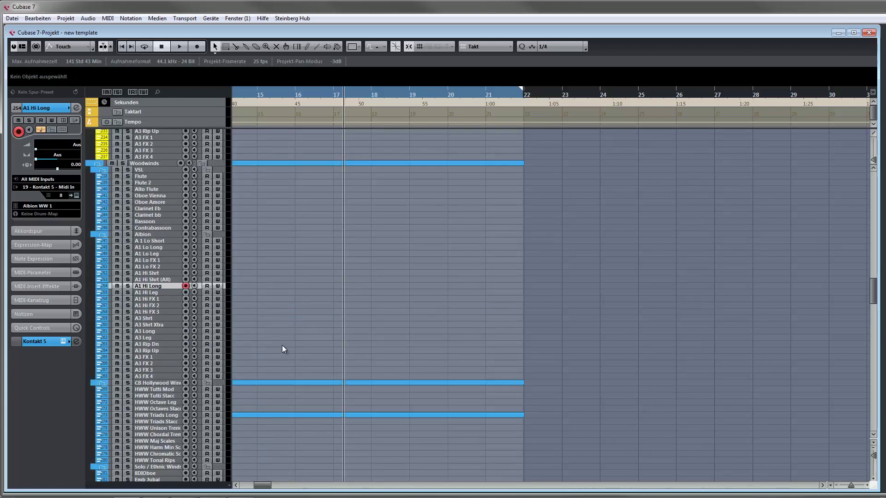
{"action": "scroll", "coordinate": [283, 349], "scroll_direction": "down", "scroll_amount": 3}
{"action": "scroll", "coordinate": [283, 349], "scroll_direction": "up", "scroll_amount": 3}
Step: Select the Short Strings group channel in the MixConsole and position the console so the project's track list stays readable
{"action": "key", "text": "F3"}
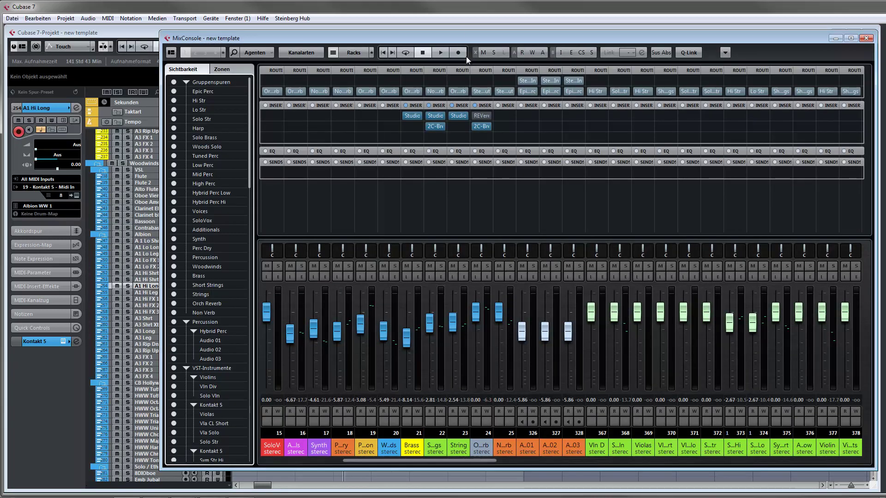
{"action": "left_click_drag", "start_coordinate": [467, 36], "coordinate": [429, 39]}
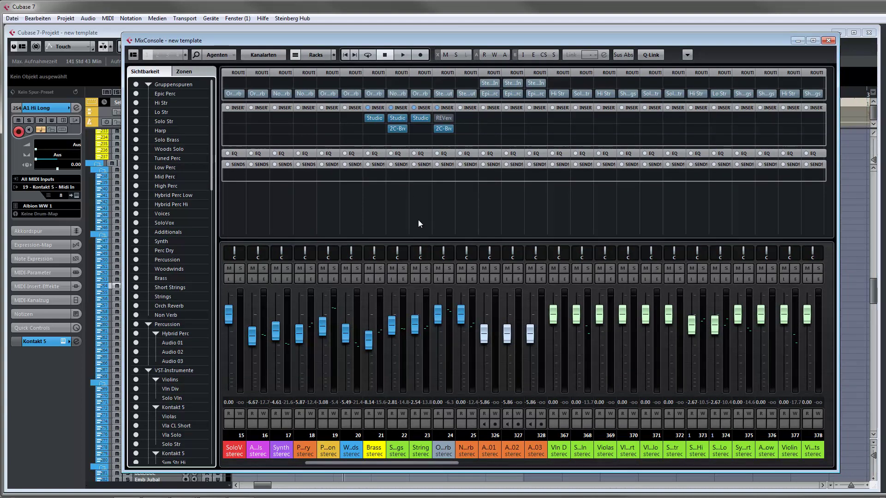
{"action": "left_click_drag", "start_coordinate": [403, 461], "coordinate": [400, 461]}
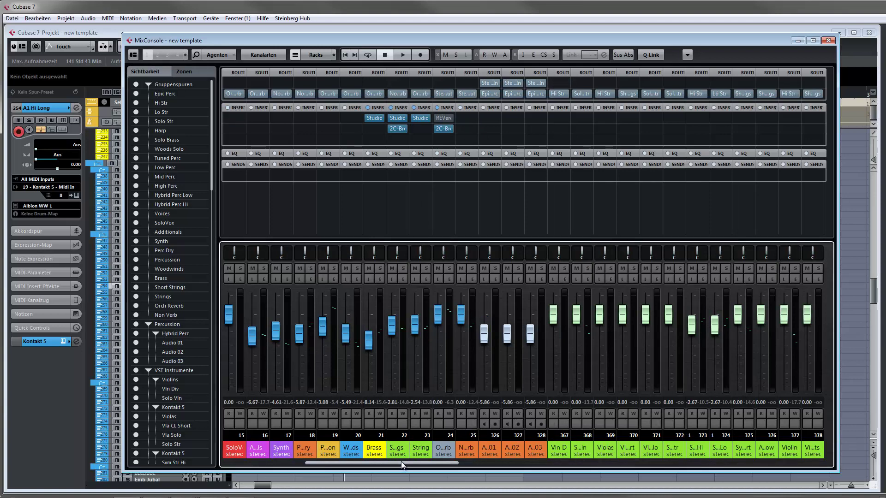
{"action": "left_click", "coordinate": [402, 446]}
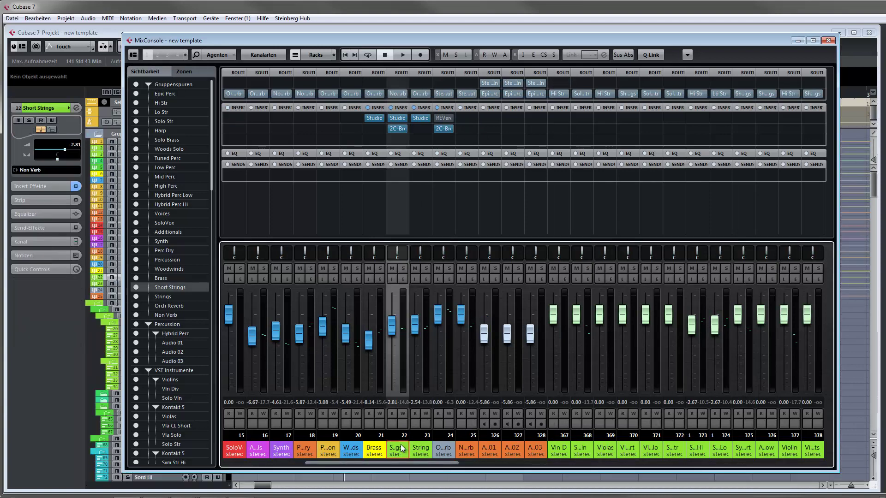
{"action": "left_click_drag", "start_coordinate": [418, 40], "coordinate": [621, 40]}
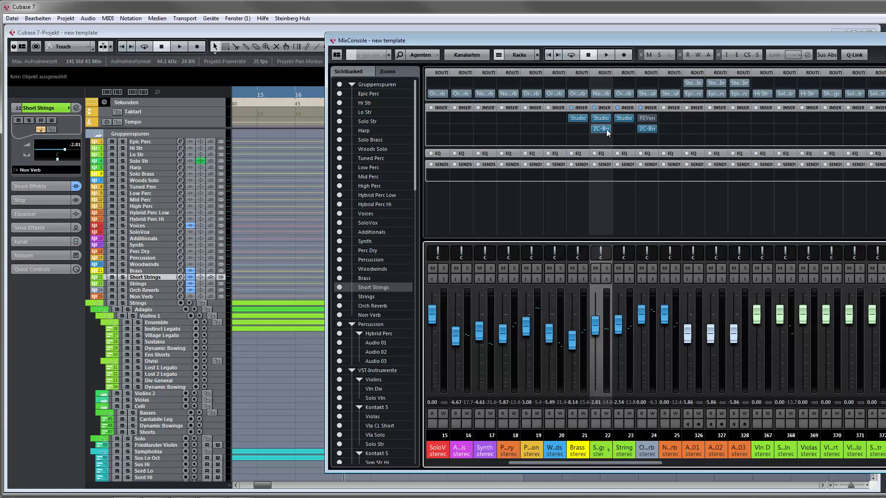
Step: View the 2C-Breeze reverb settings of the Orch Reverb and Short Strings groups one after the other and close both
{"action": "left_click", "coordinate": [647, 128]}
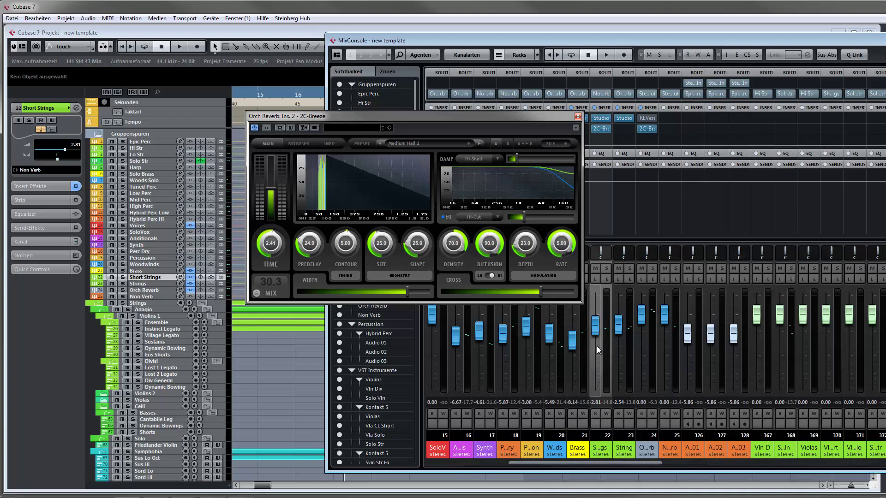
{"action": "left_click", "coordinate": [578, 119]}
{"action": "left_click", "coordinate": [599, 128]}
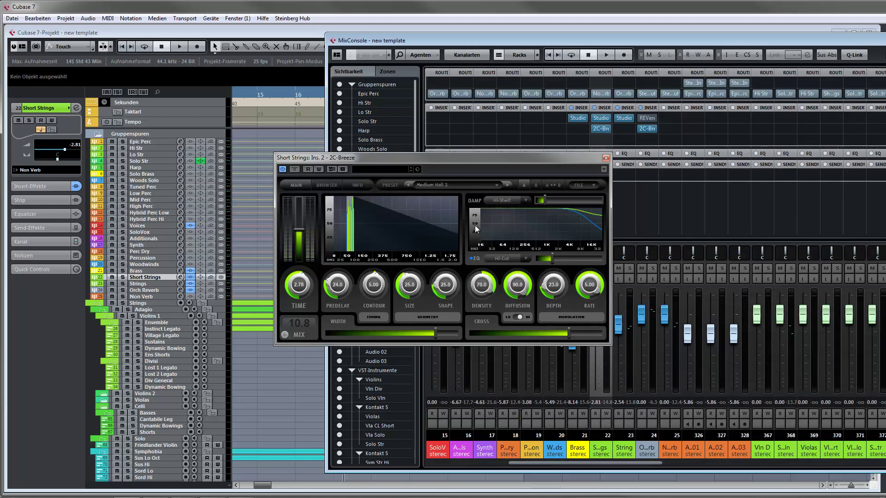
{"action": "left_click", "coordinate": [605, 158]}
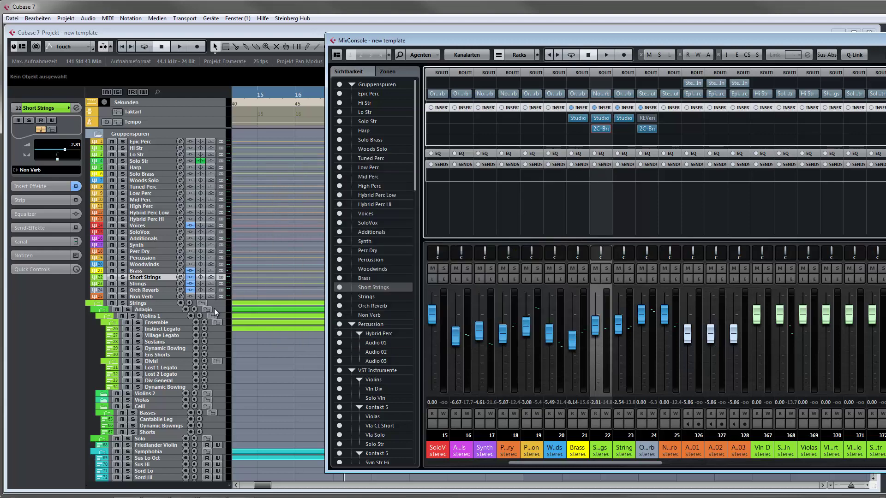
Step: Select the Instinct Legato track of the Adagio Violins 1 ensemble and show its signal path in the MixConsole
{"action": "left_click", "coordinate": [256, 367]}
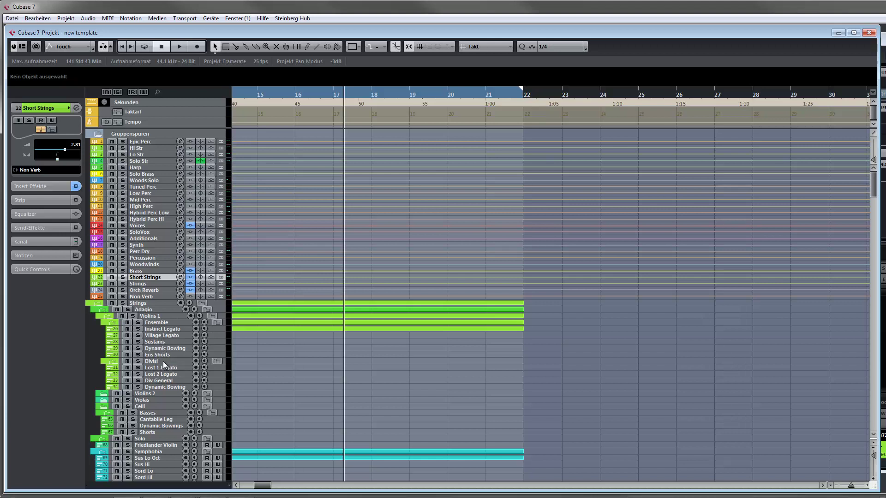
{"action": "left_click", "coordinate": [167, 329]}
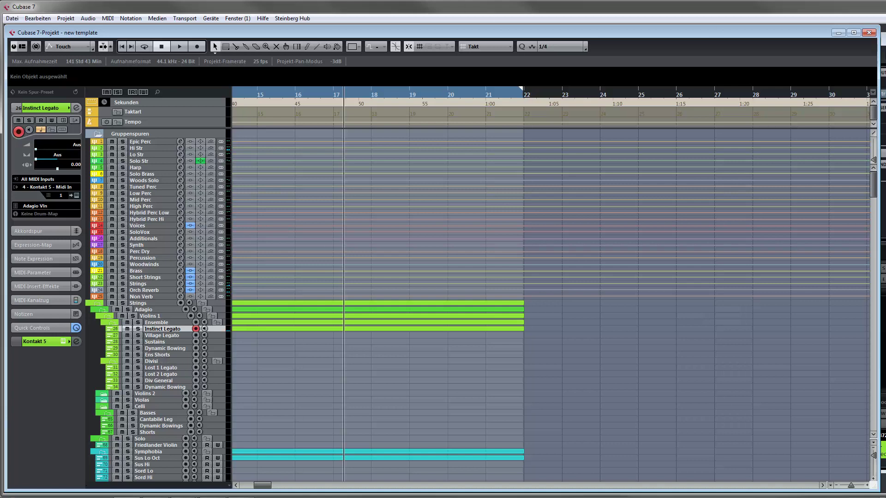
{"action": "key", "text": "F3"}
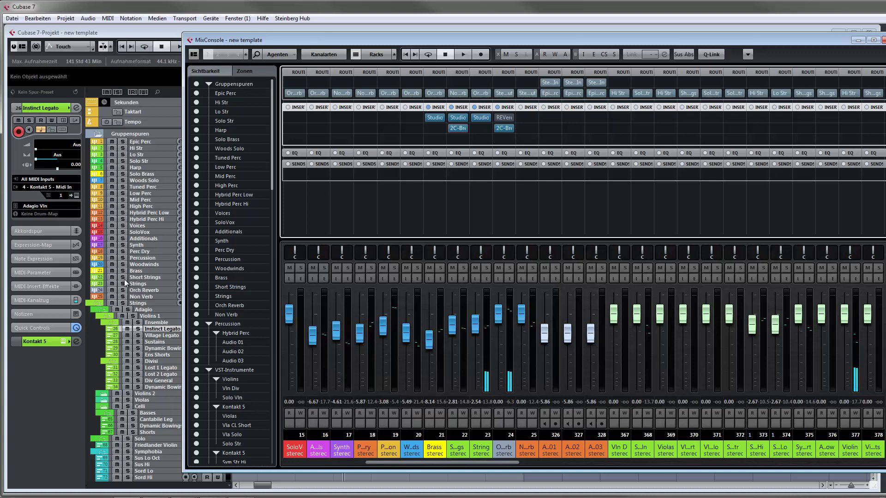
Step: Select the Ens Shorts track in Violins 1 and examine the Short Strings channel's 2C-Breeze insert in the MixConsole
{"action": "left_click", "coordinate": [162, 355]}
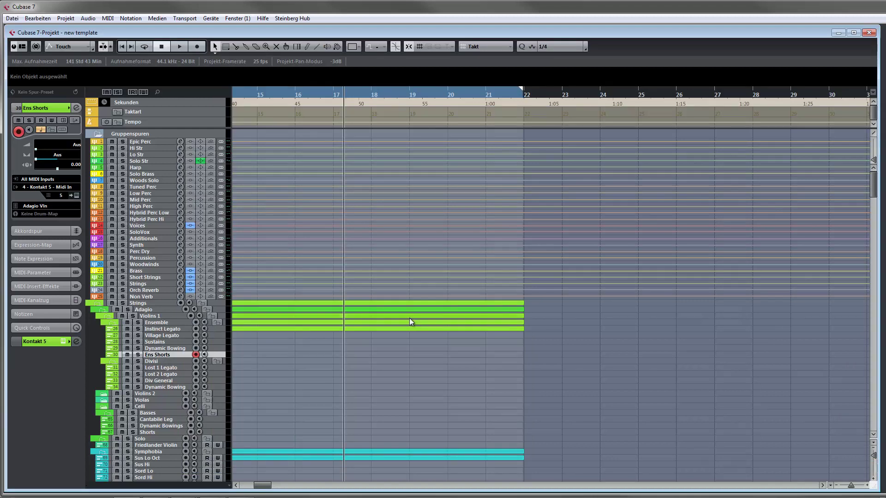
{"action": "key", "text": "F3"}
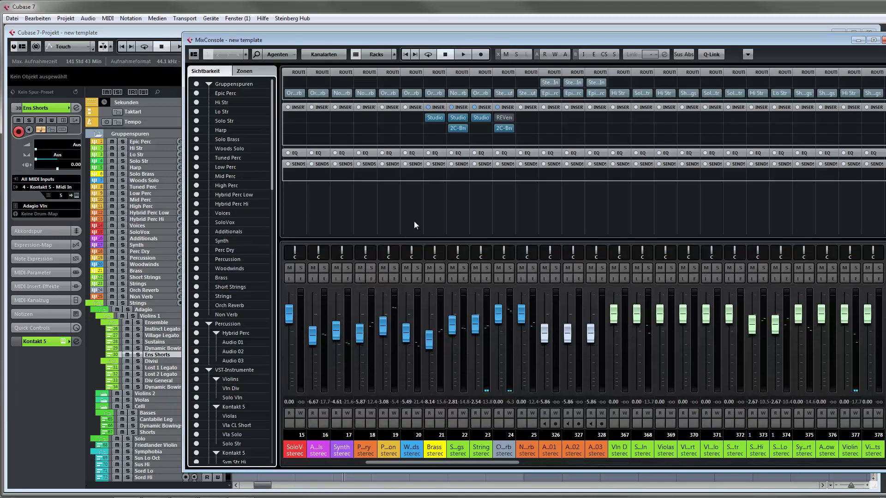
{"action": "left_click", "coordinate": [458, 128]}
{"action": "left_click", "coordinate": [464, 131]}
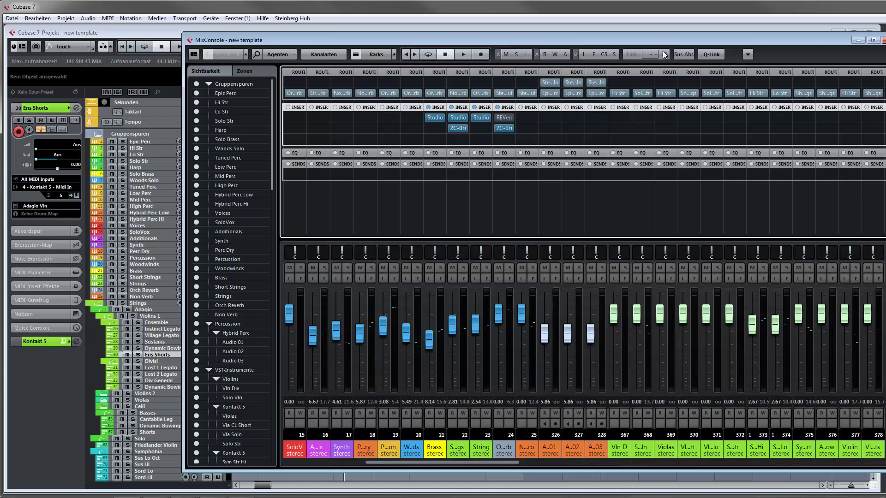
Step: Adjust the reverb mix amount in the Short Strings channel's 2C-Breeze insert, and close the plug-in and the MixConsole
{"action": "left_click", "coordinate": [457, 129]}
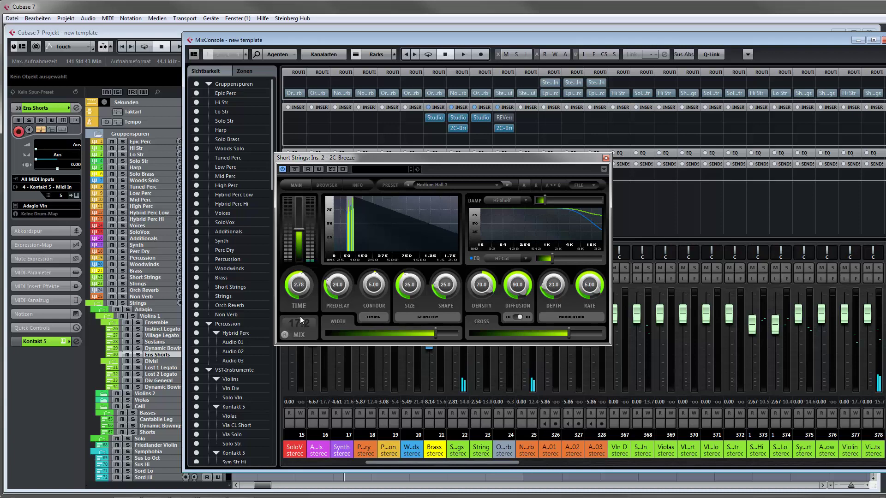
{"action": "left_click_drag", "start_coordinate": [300, 322], "coordinate": [301, 327]}
{"action": "left_click", "coordinate": [606, 158]}
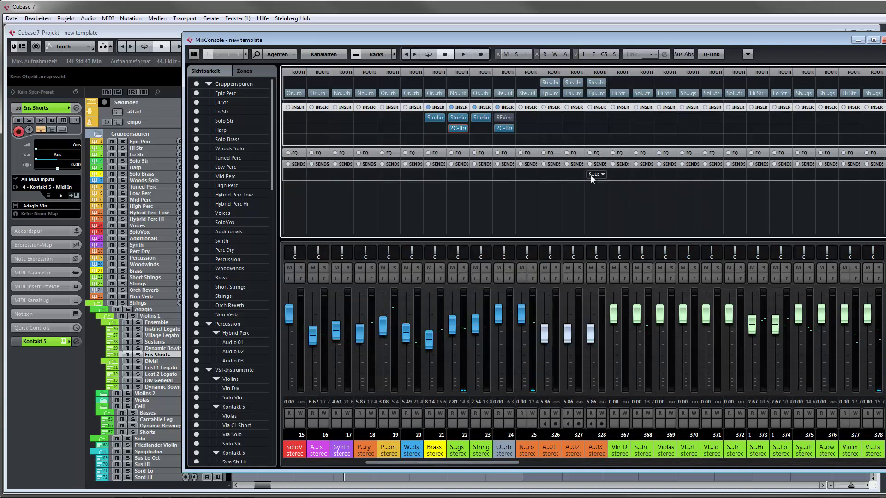
{"action": "left_click", "coordinate": [884, 40]}
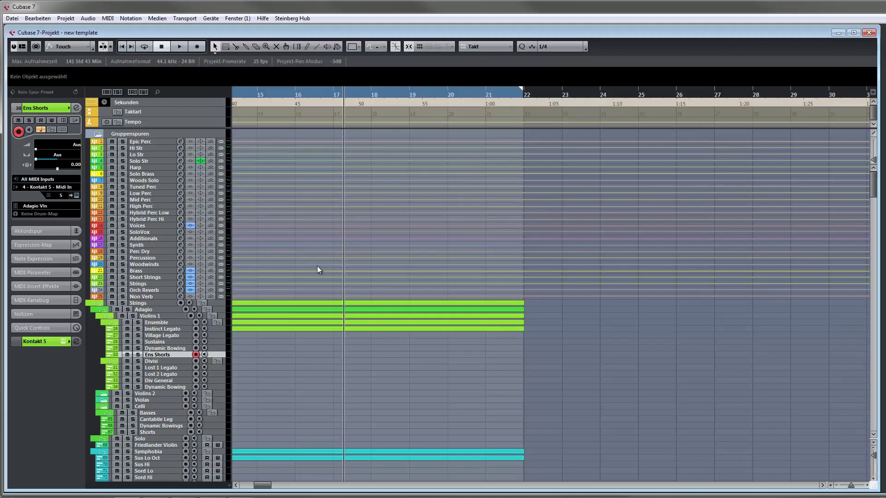
Step: View the StudioEQ inserts of the Voices and Brass group channels in the MixConsole and close both
{"action": "scroll", "coordinate": [353, 259], "scroll_direction": "down", "scroll_amount": 2}
{"action": "scroll", "coordinate": [353, 259], "scroll_direction": "up", "scroll_amount": 2}
{"action": "scroll", "coordinate": [462, 350], "scroll_direction": "down", "scroll_amount": 3}
{"action": "key", "text": "F3"}
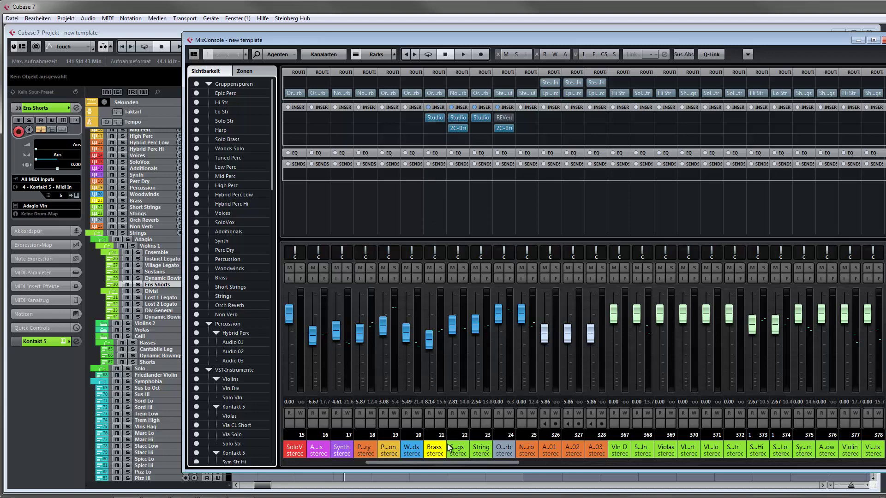
{"action": "left_click_drag", "start_coordinate": [444, 463], "coordinate": [372, 456]}
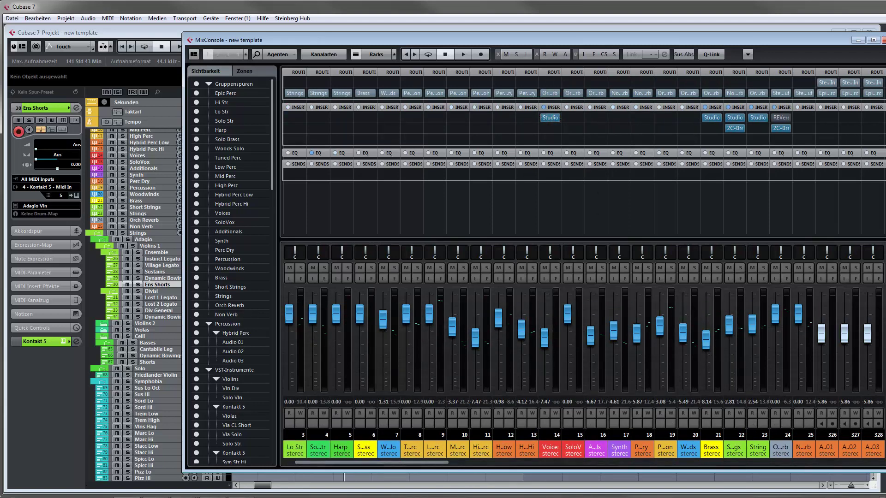
{"action": "left_click", "coordinate": [550, 118]}
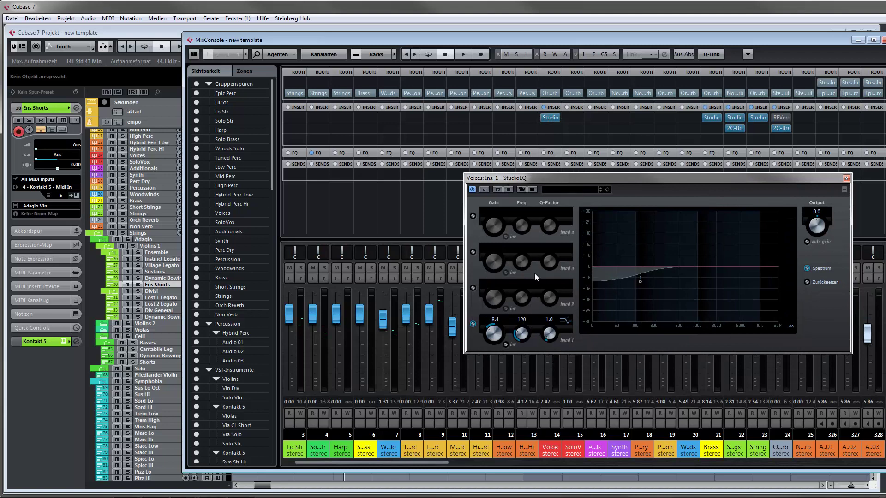
{"action": "left_click", "coordinate": [846, 178]}
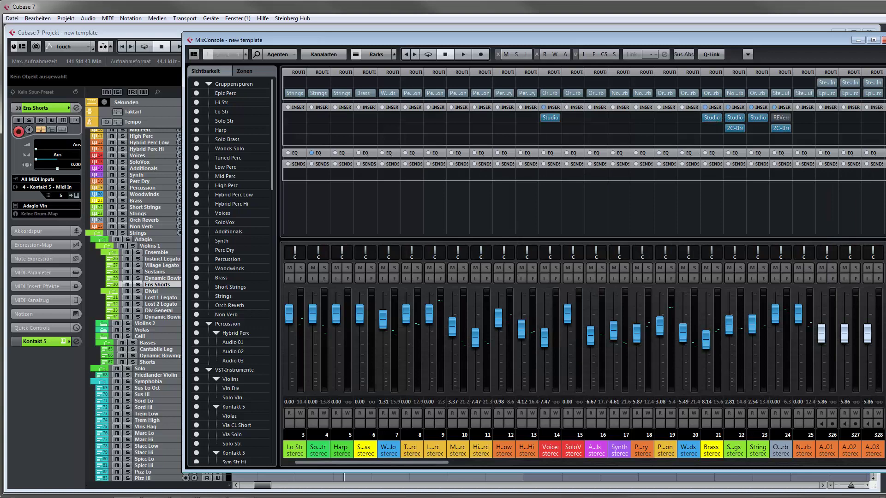
{"action": "left_click", "coordinate": [712, 117]}
{"action": "left_click_drag", "start_coordinate": [552, 145], "coordinate": [496, 140]}
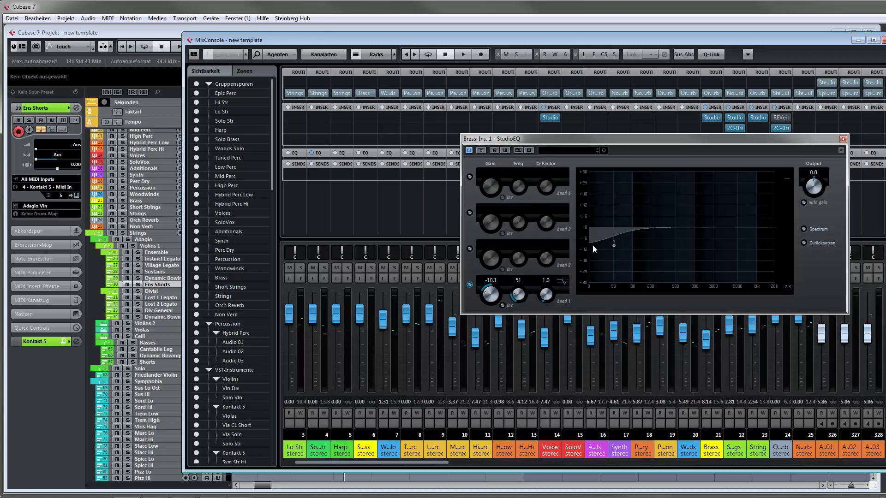
{"action": "left_click", "coordinate": [842, 139]}
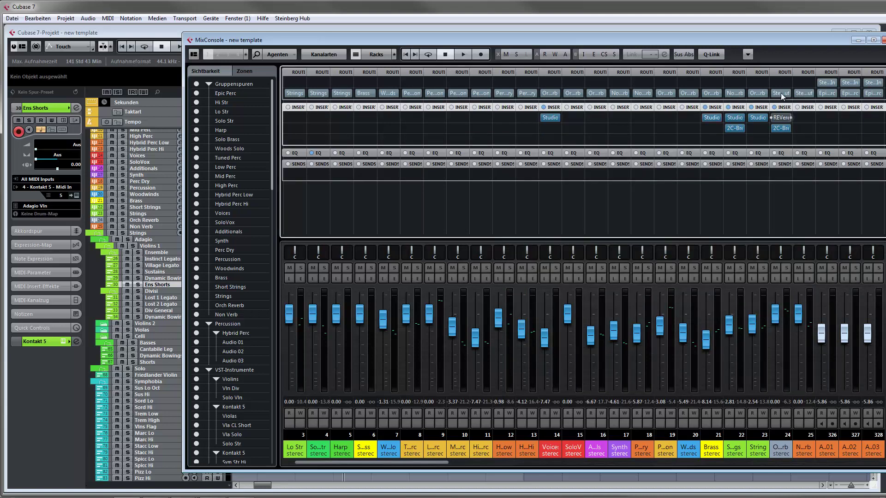
Step: Show all group channels from the first one onward in the MixConsole and close it
{"action": "left_click_drag", "start_coordinate": [788, 42], "coordinate": [731, 39]}
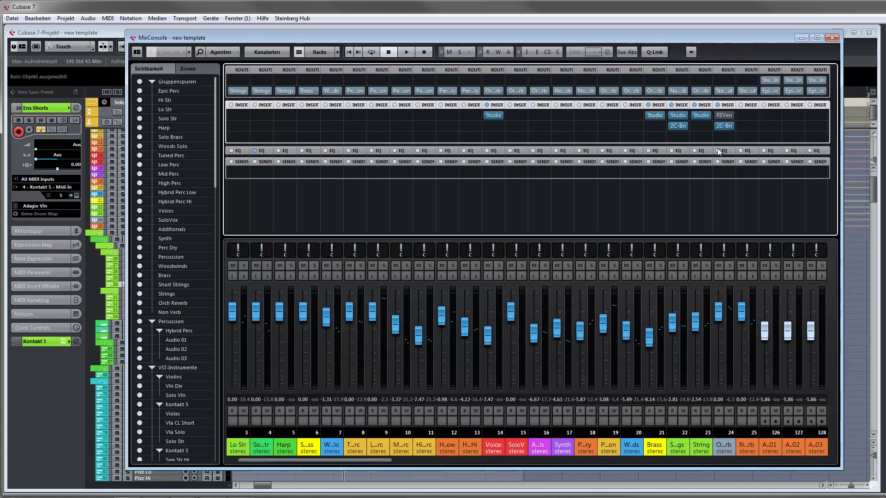
{"action": "left_click_drag", "start_coordinate": [370, 459], "coordinate": [369, 435]}
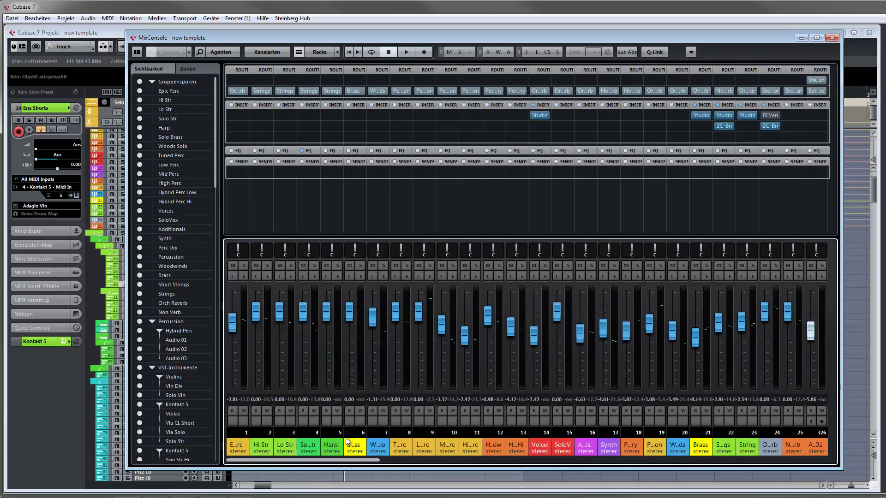
{"action": "left_click", "coordinate": [832, 37]}
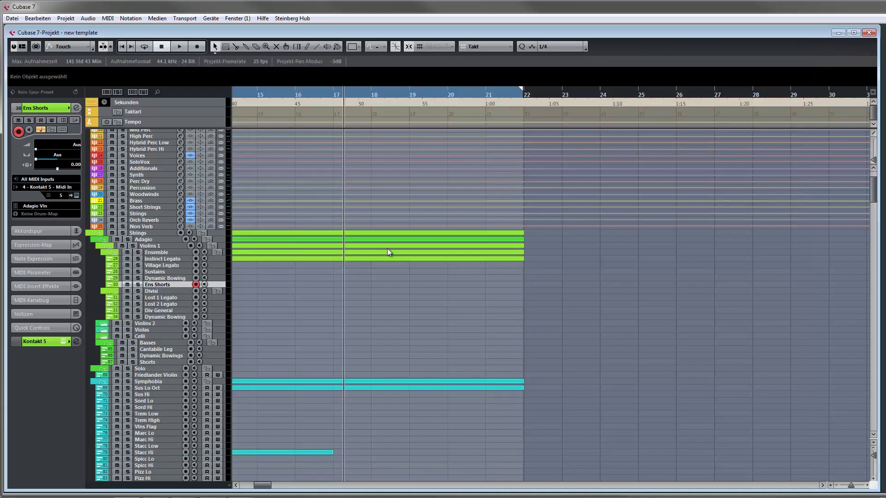
Step: Look through the project's track list from the group tracks and strings down to the synths and VST instruments
{"action": "scroll", "coordinate": [361, 302], "scroll_direction": "up", "scroll_amount": 3}
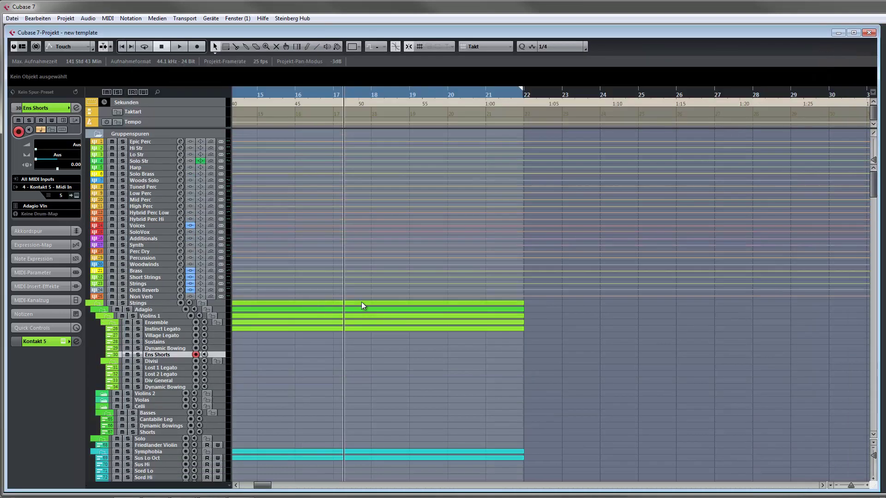
{"action": "scroll", "coordinate": [361, 302], "scroll_direction": "down", "scroll_amount": 10}
{"action": "scroll", "coordinate": [362, 303], "scroll_direction": "down", "scroll_amount": 20}
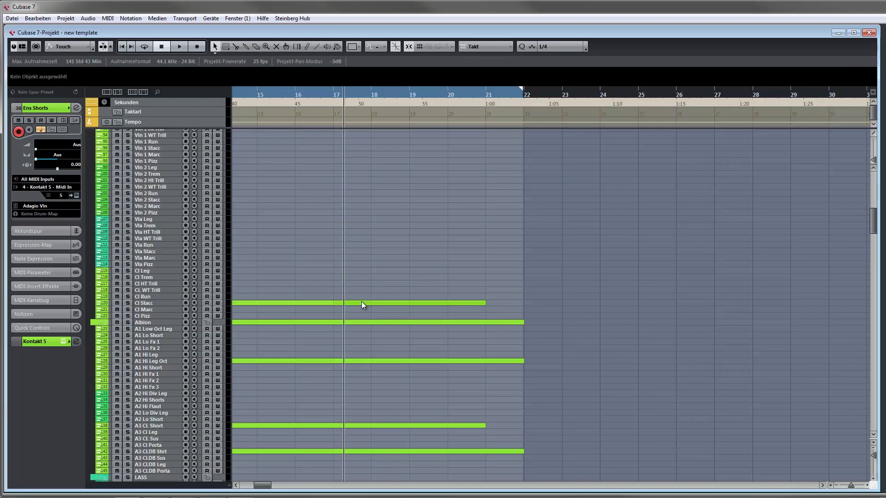
{"action": "scroll", "coordinate": [362, 303], "scroll_direction": "down", "scroll_amount": 20}
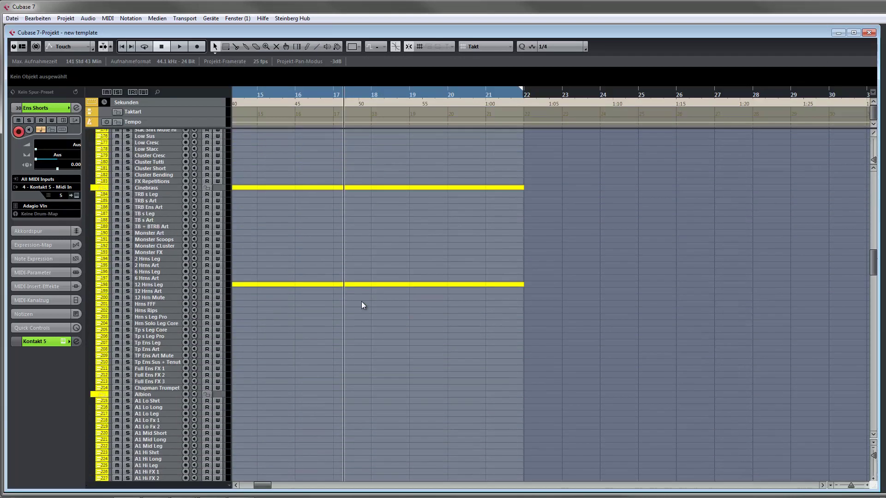
{"action": "scroll", "coordinate": [361, 302], "scroll_direction": "down", "scroll_amount": 20}
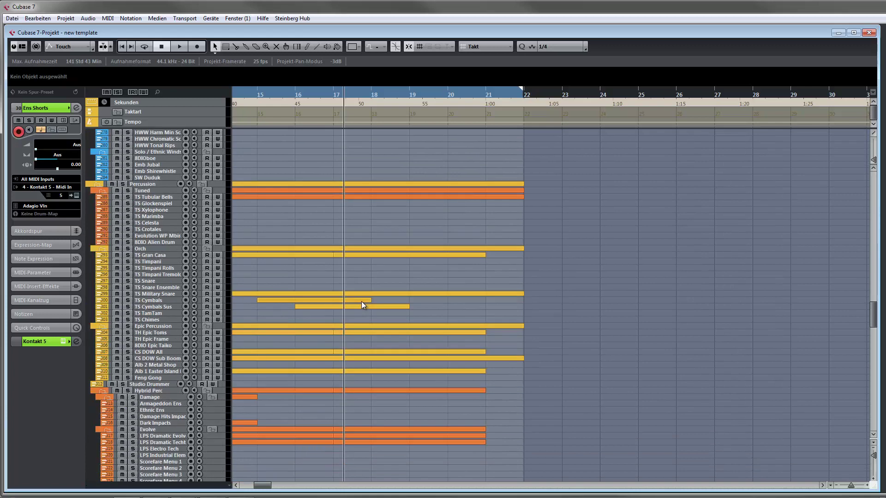
{"action": "scroll", "coordinate": [363, 304], "scroll_direction": "down", "scroll_amount": 9}
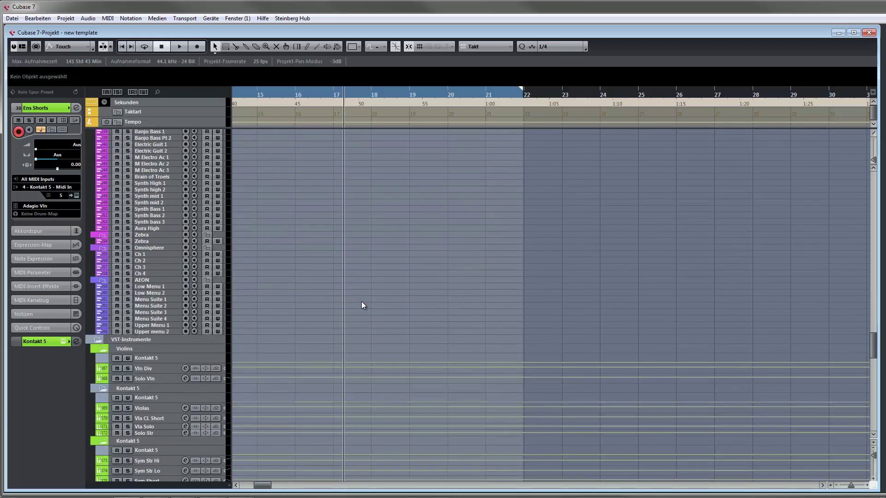
{"action": "scroll", "coordinate": [362, 304], "scroll_direction": "up", "scroll_amount": 3}
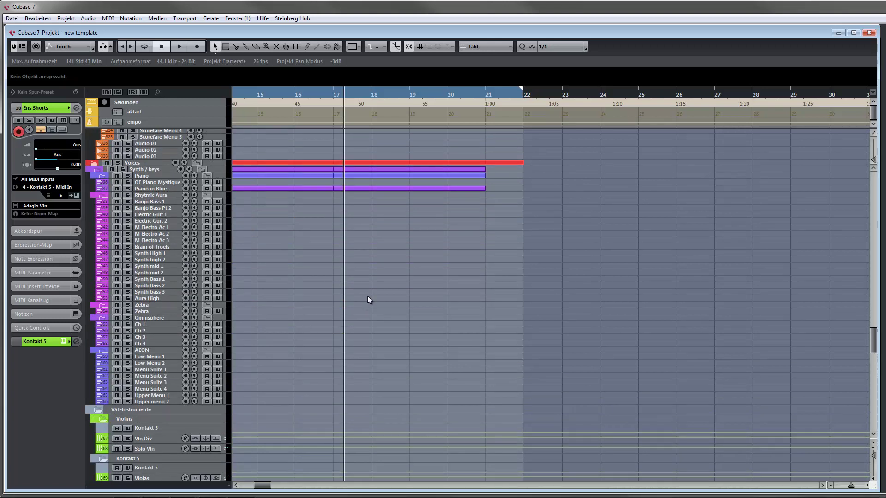